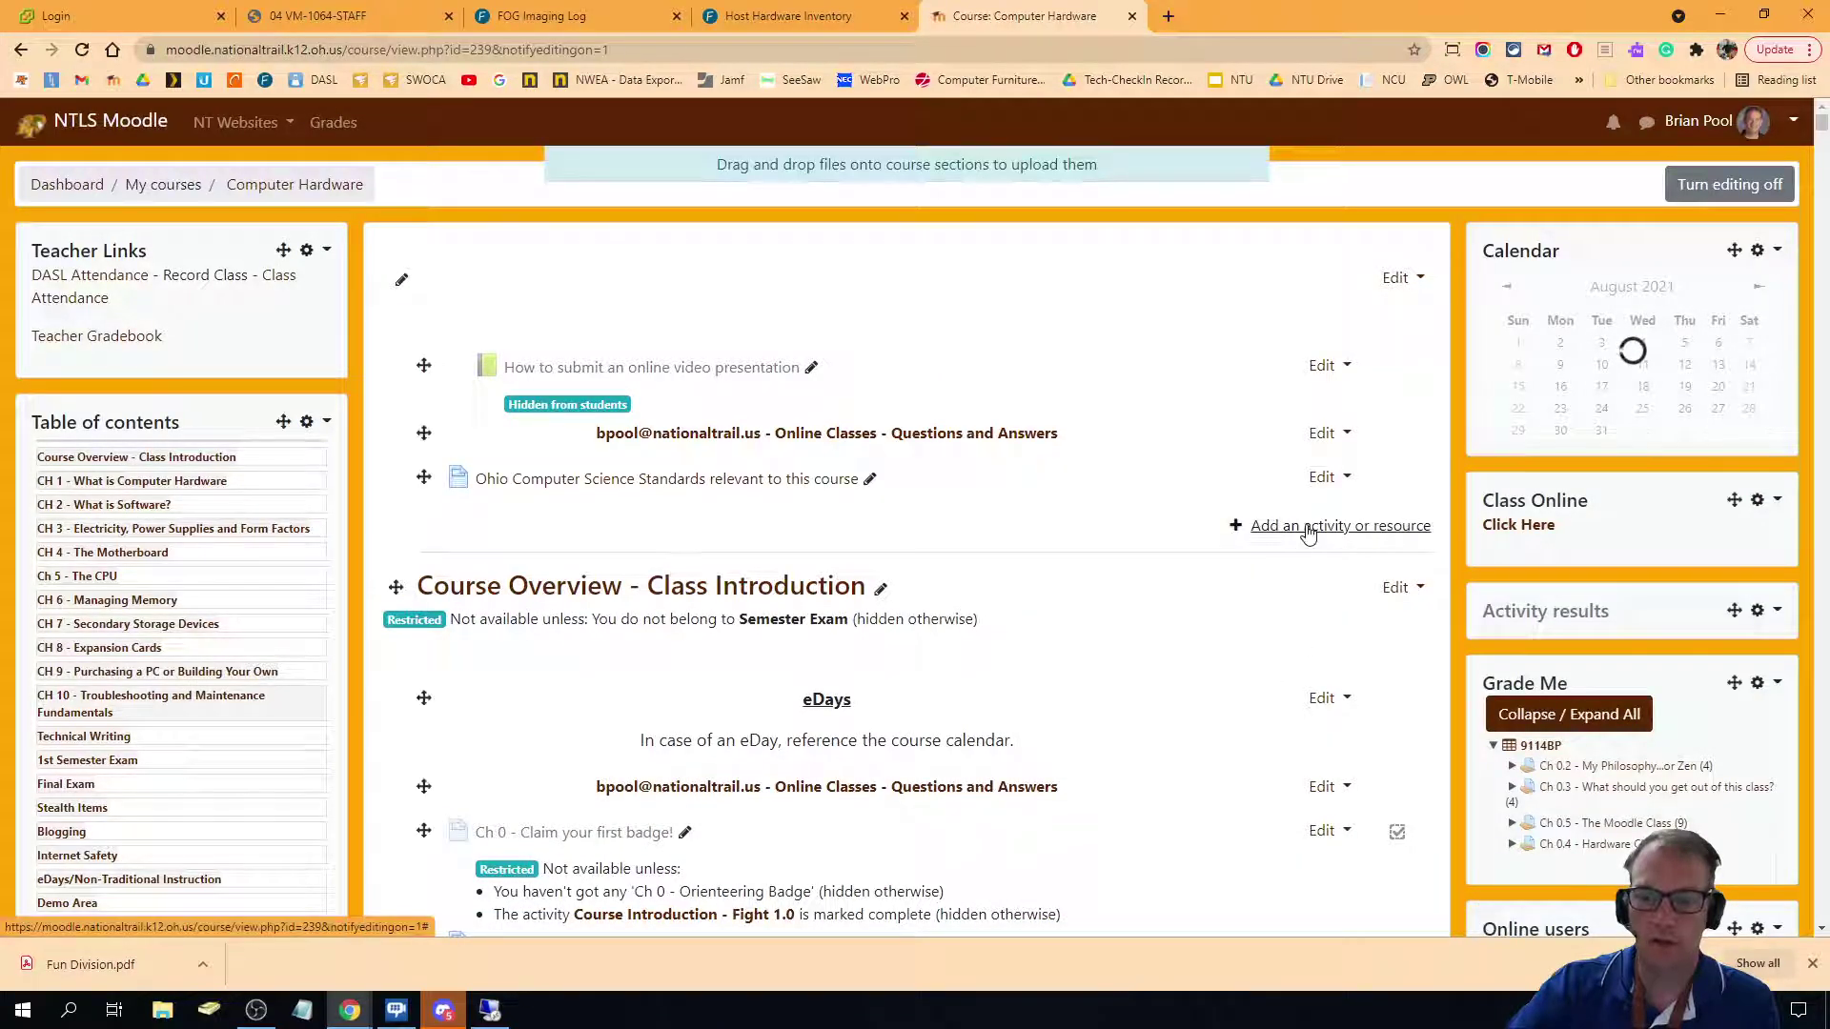
Add a new Assignment activity to the Computer Hardware course and focus its name field.
click(1308, 530)
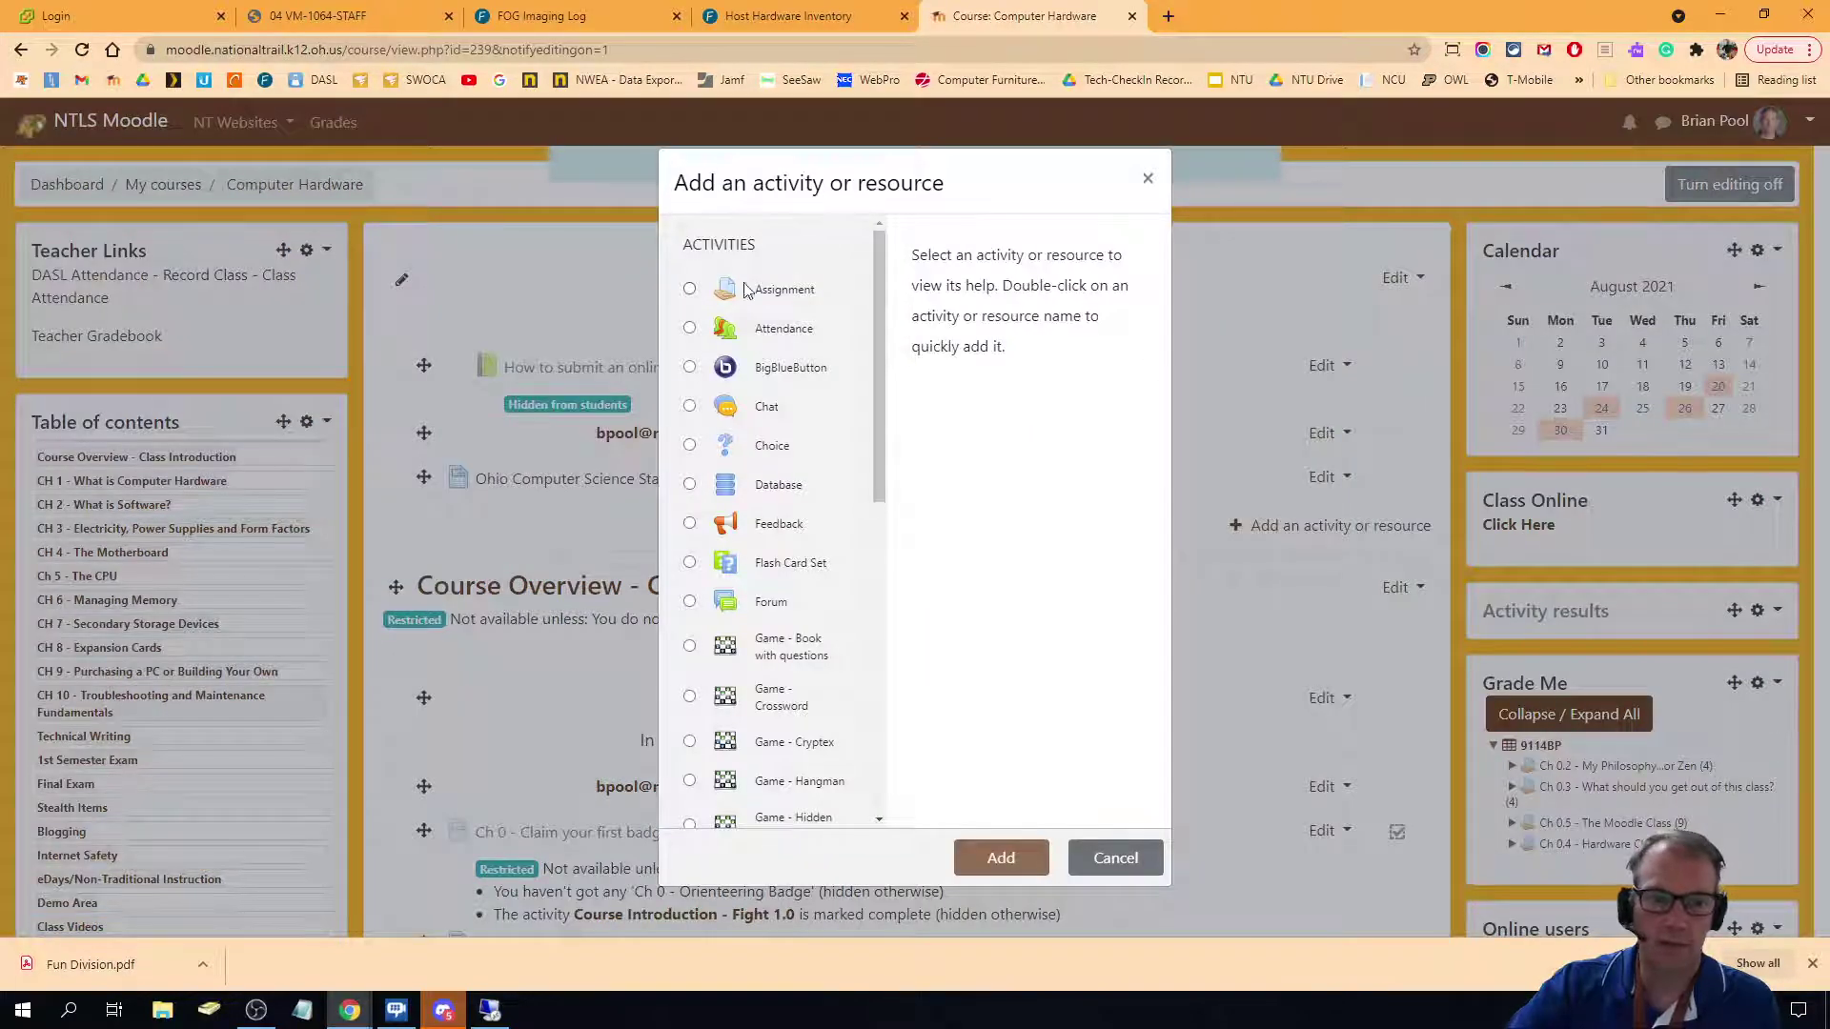
click(689, 290)
click(997, 856)
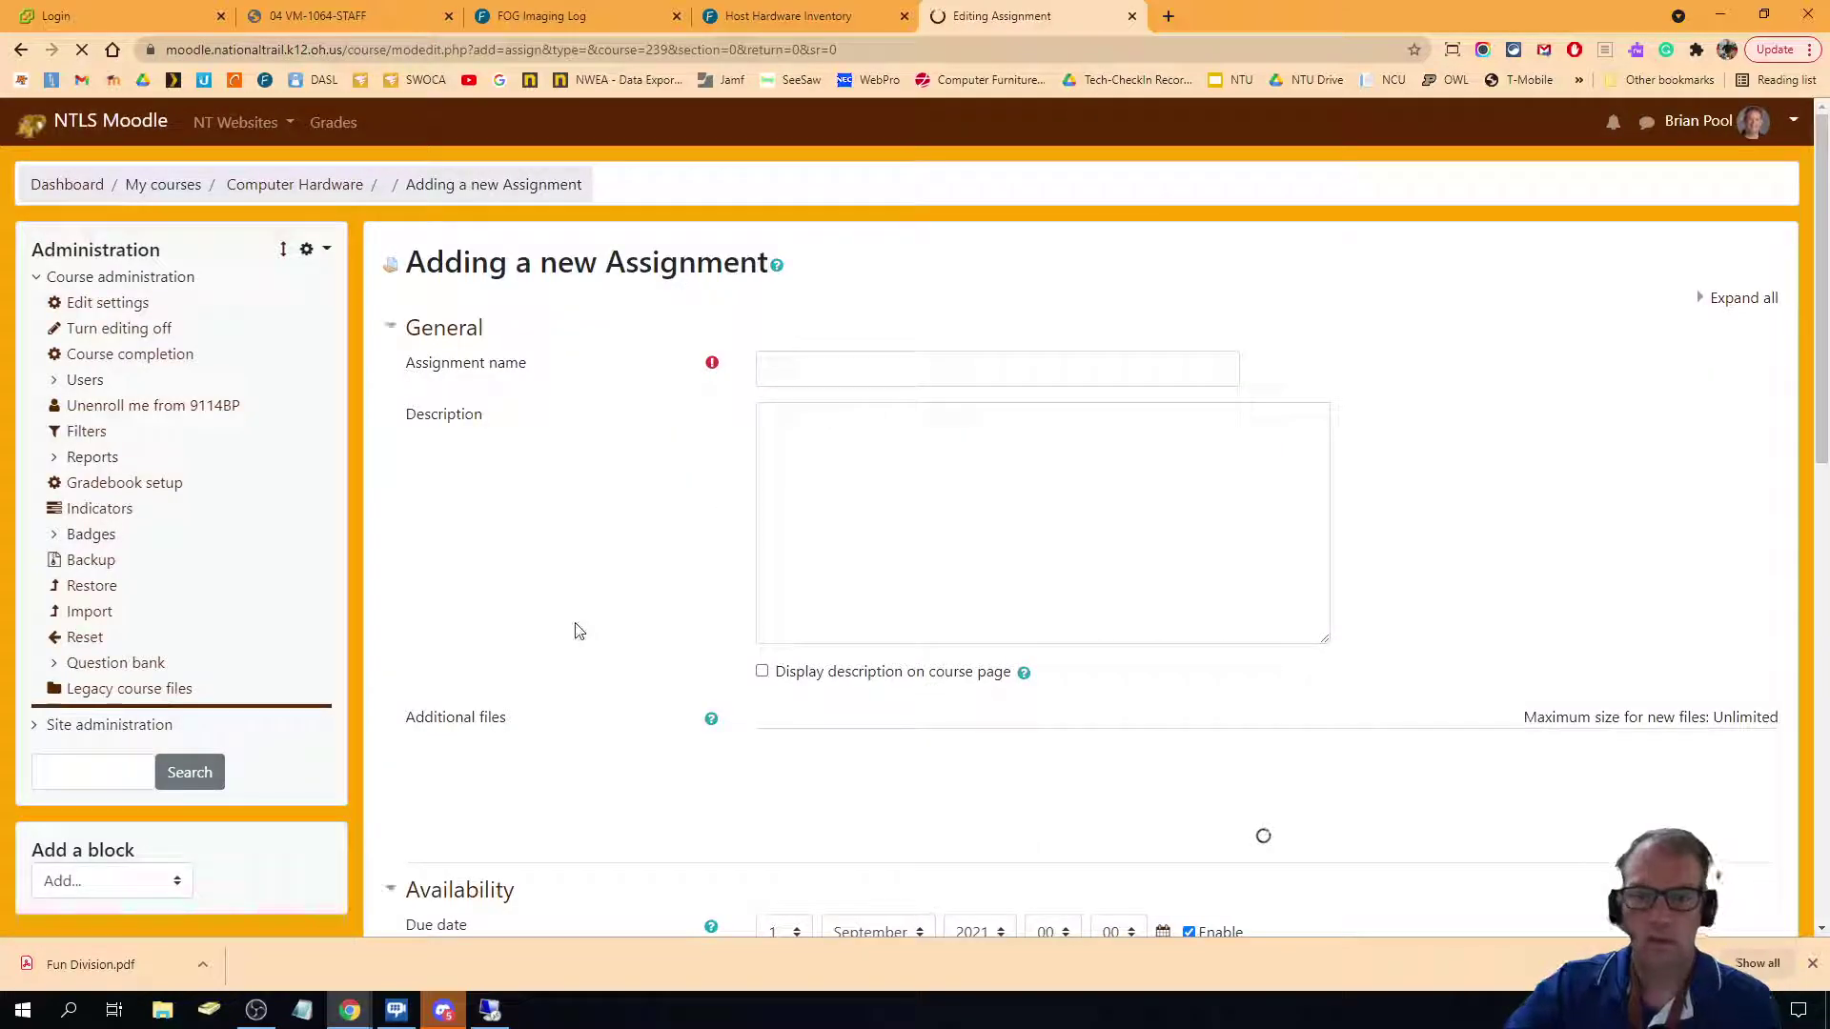
click(822, 373)
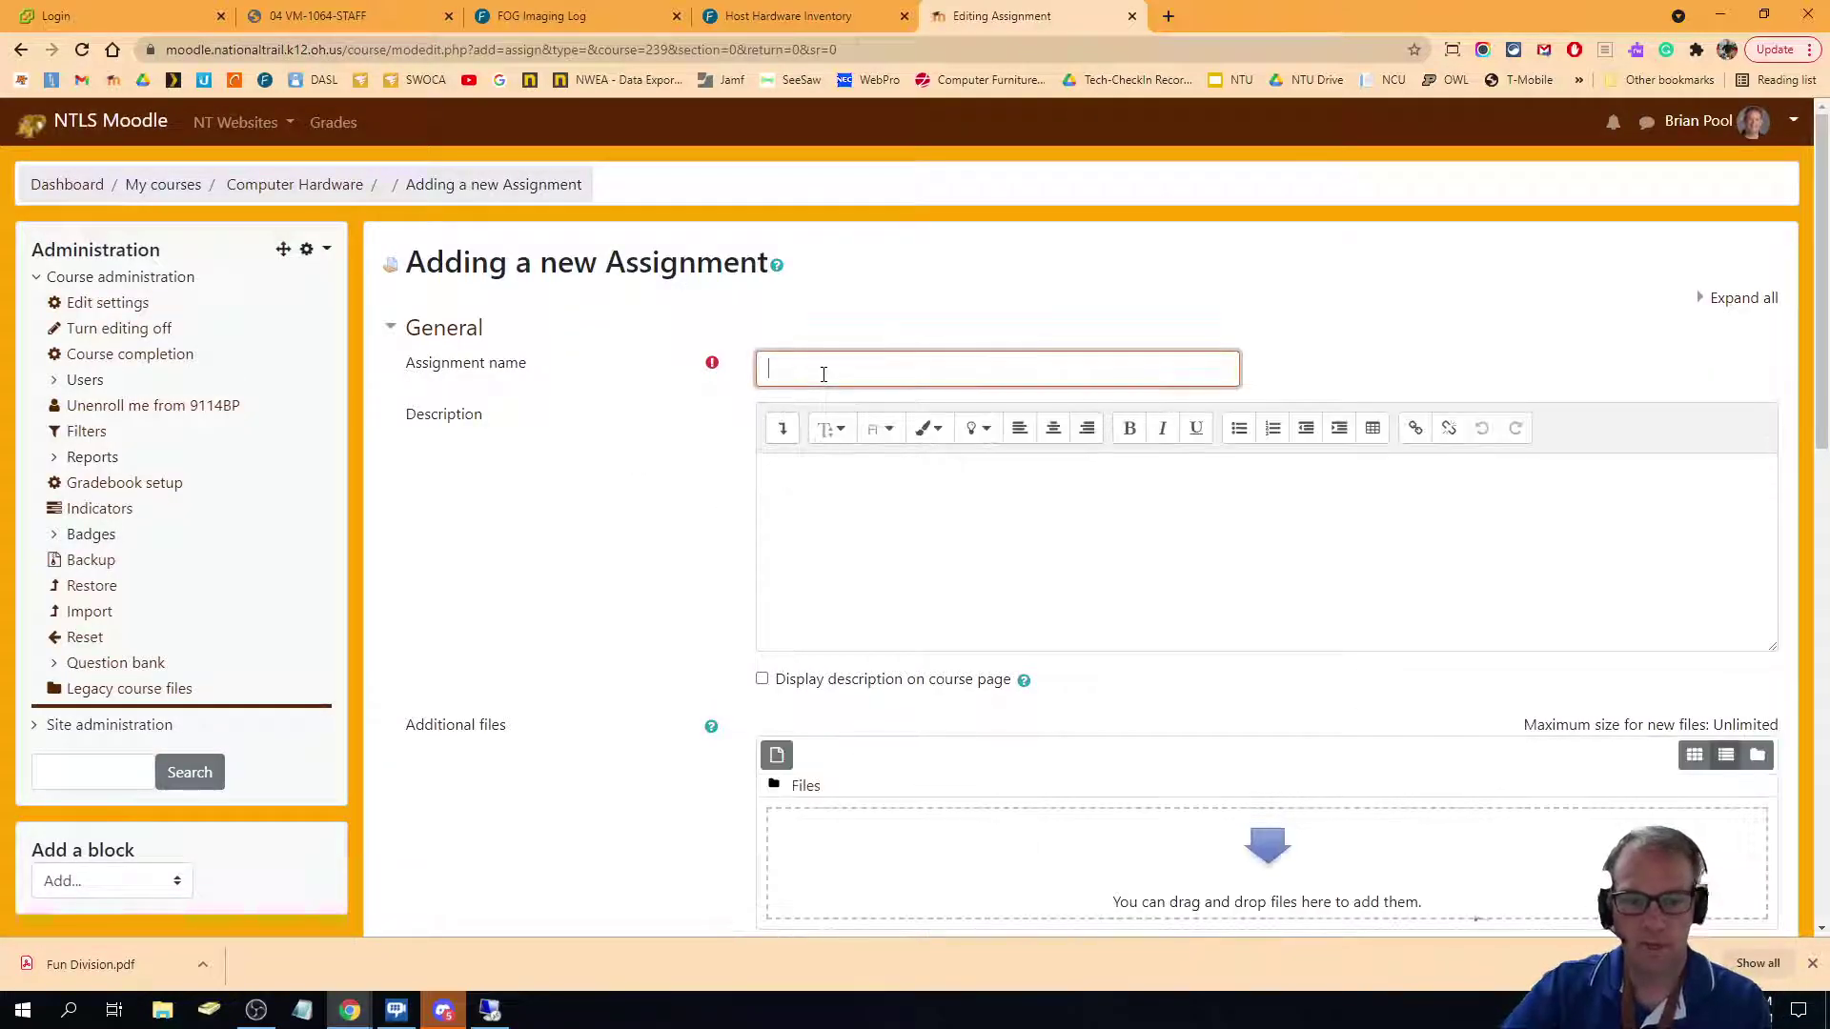
Name the assignment 'Division Worksheet' and attach Fun Division.pdf from File Explorer.
text(Divisio)
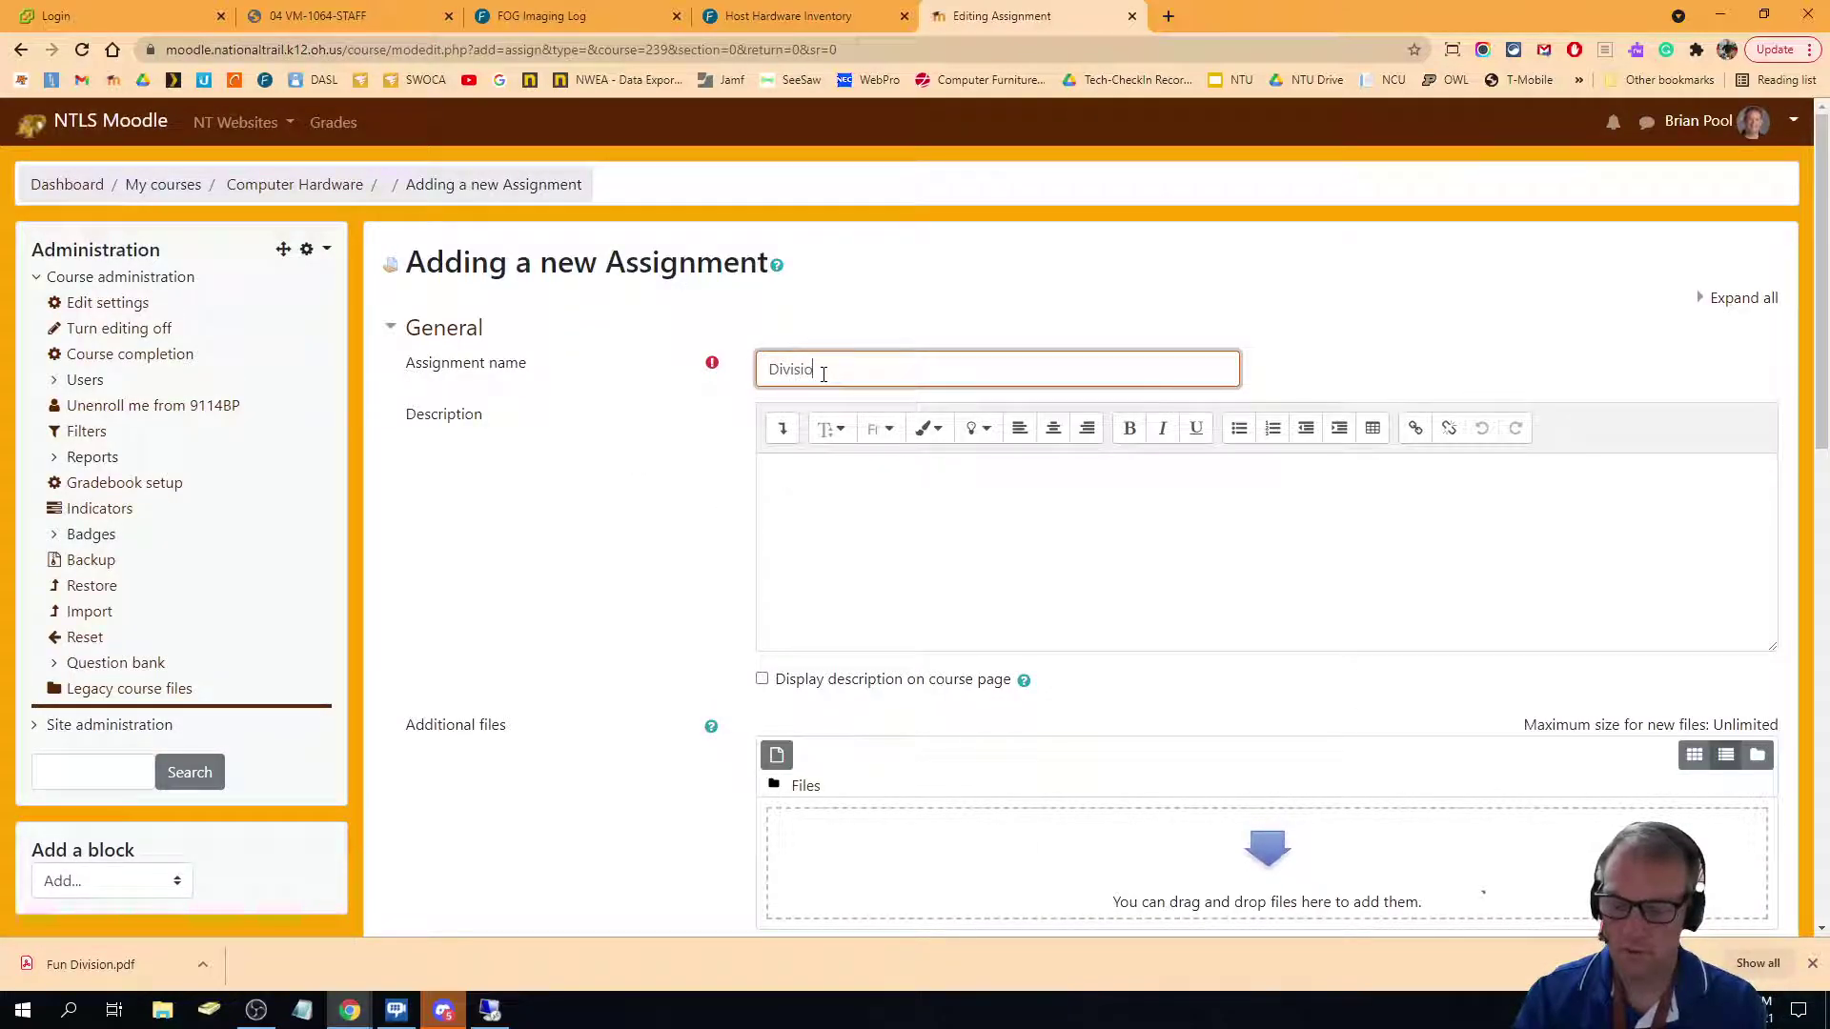
text(n Worksheet)
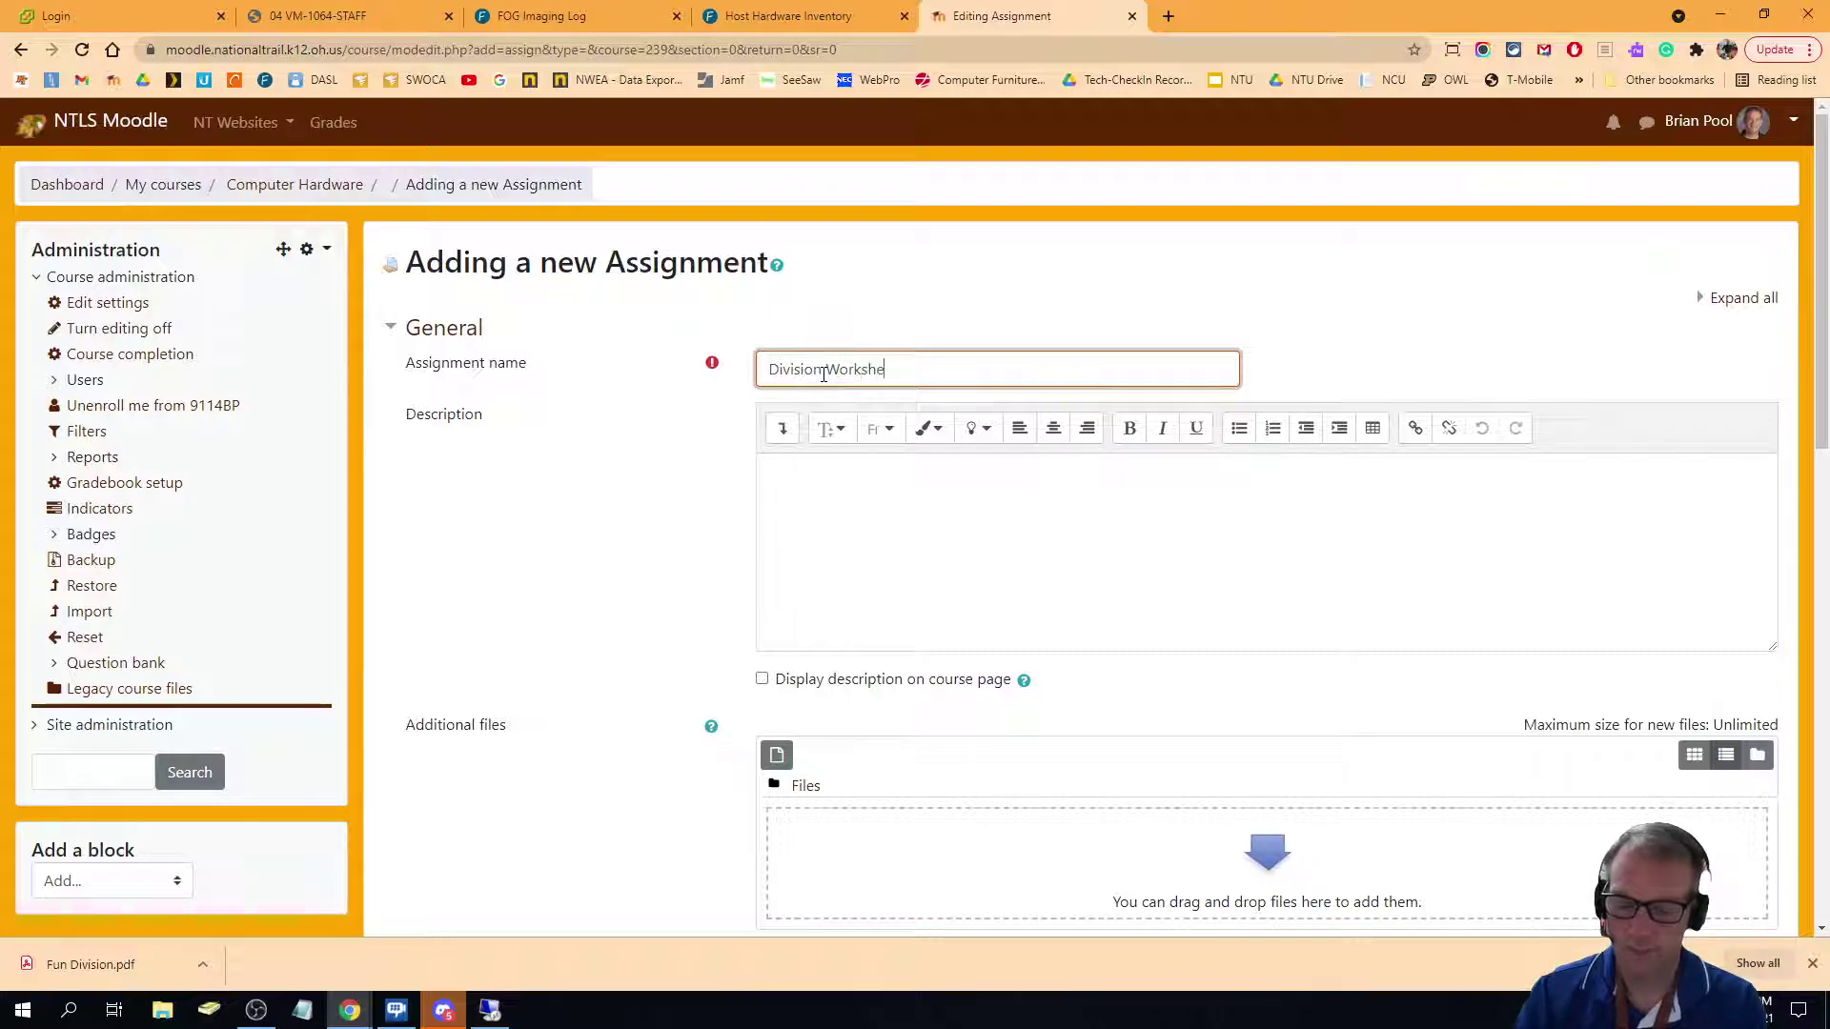
click(162, 1009)
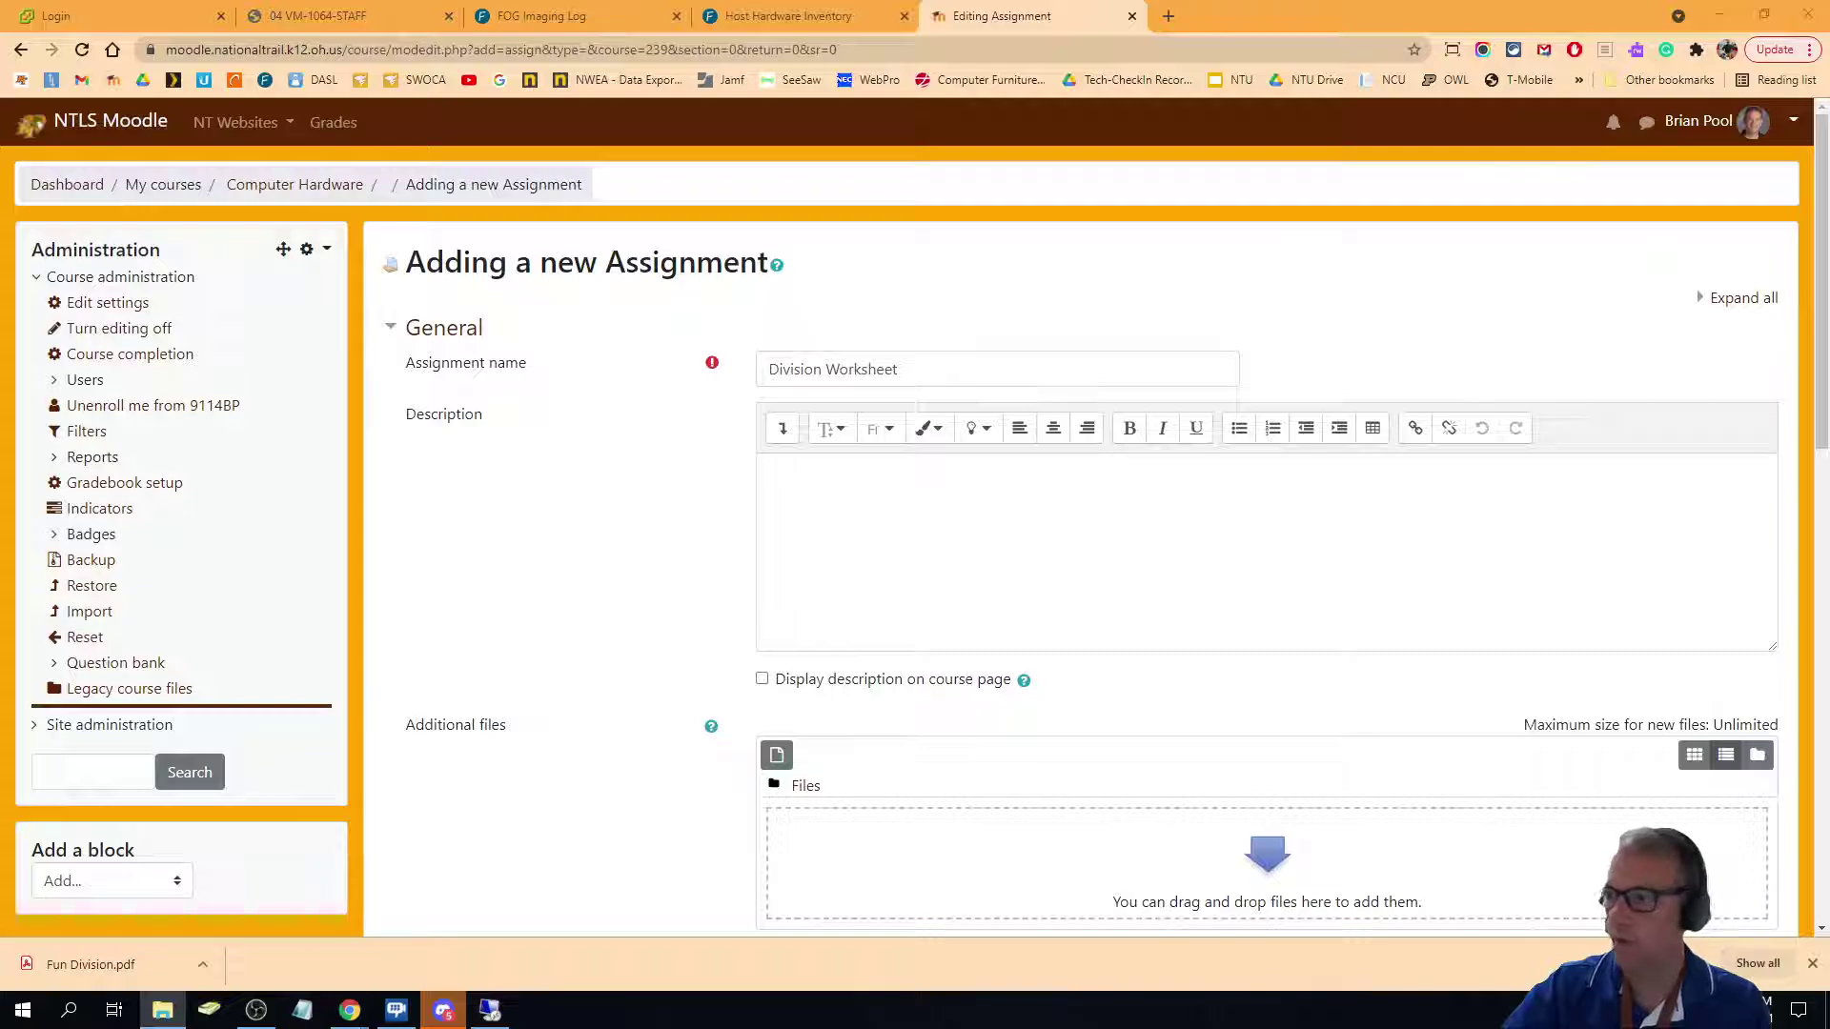
drag(1018, 686, 1009, 863)
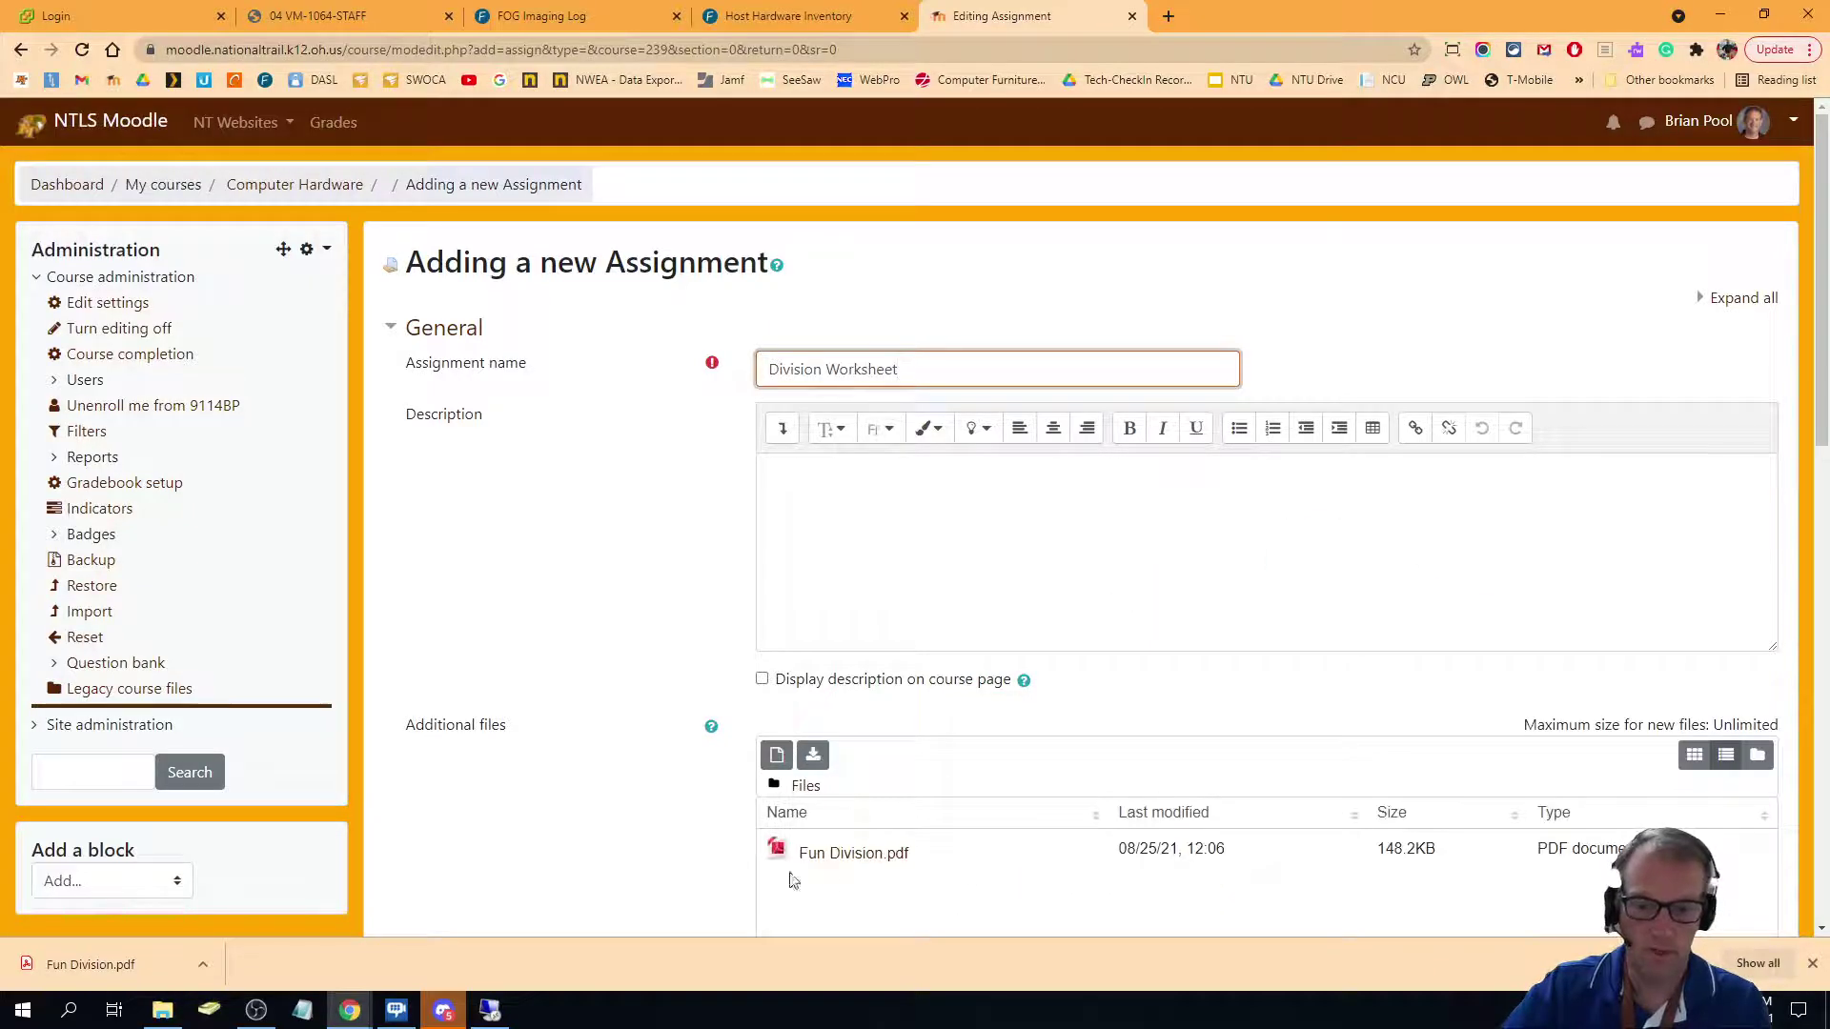
scroll(1049, 845, down, 2)
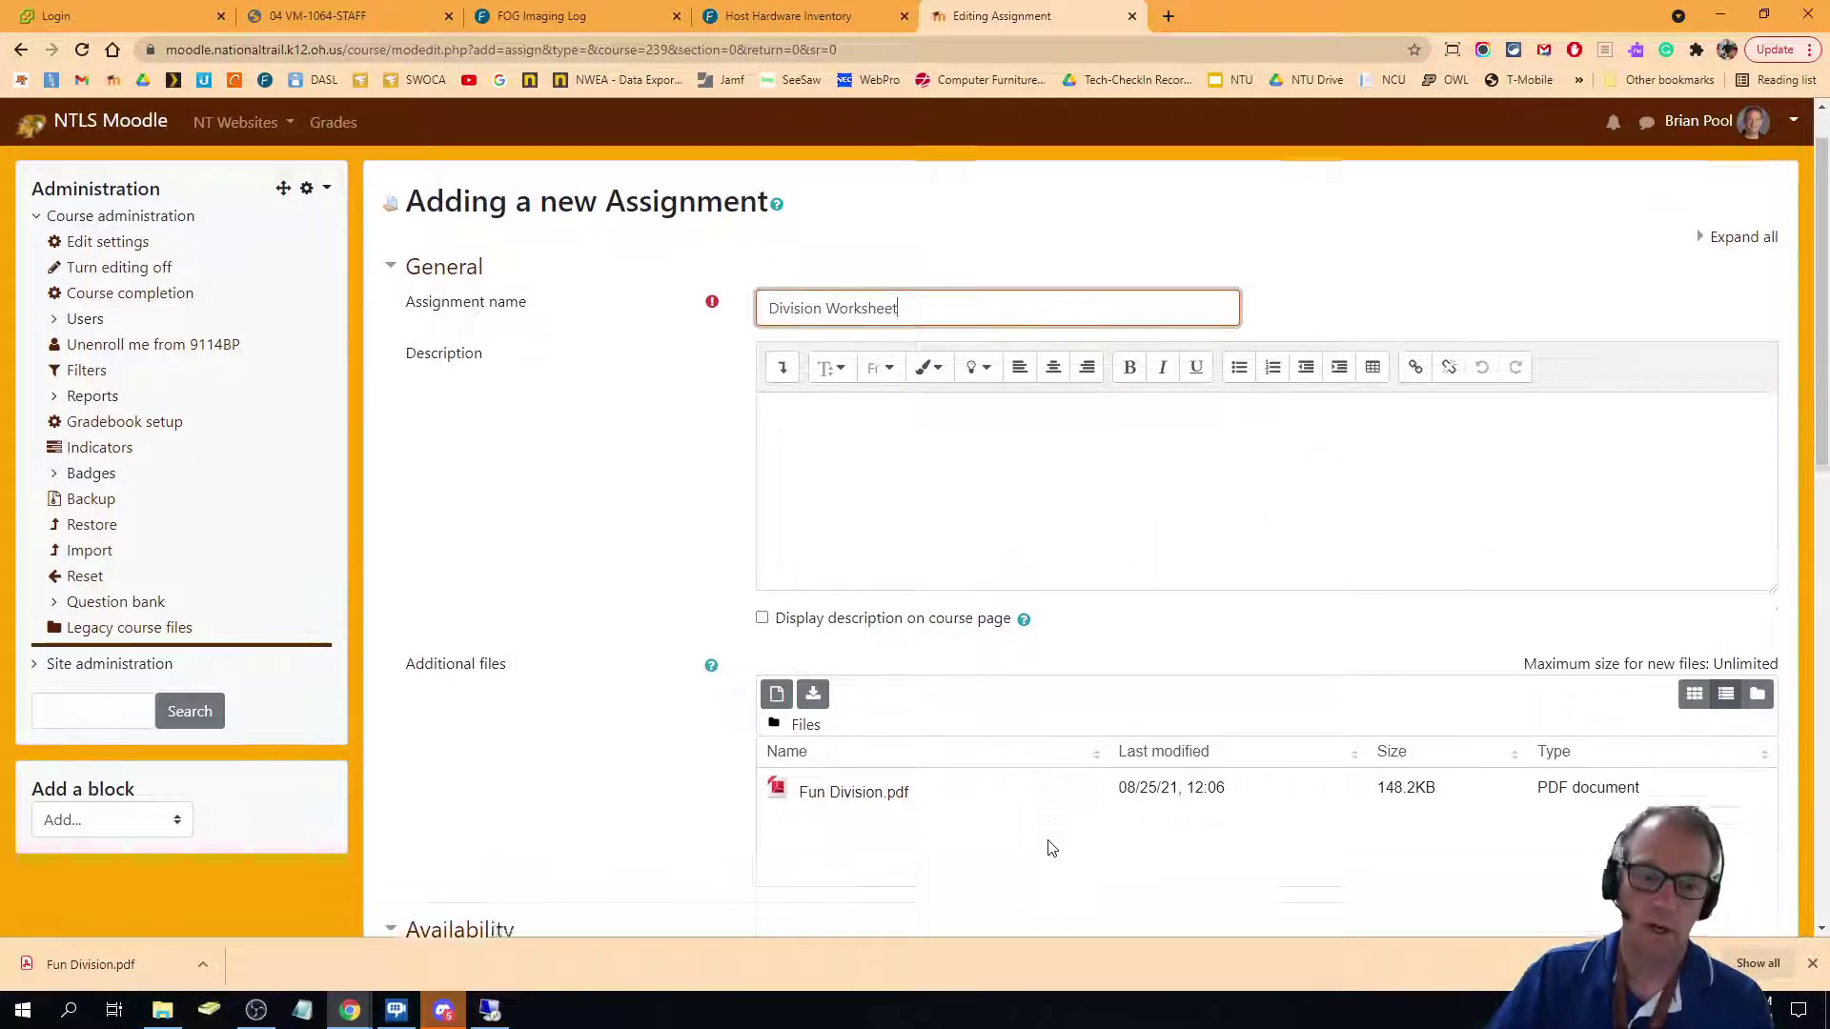
scroll(1055, 733, up, 2)
Write a description telling students to complete the worksheet using Kami and submit the link.
click(792, 513)
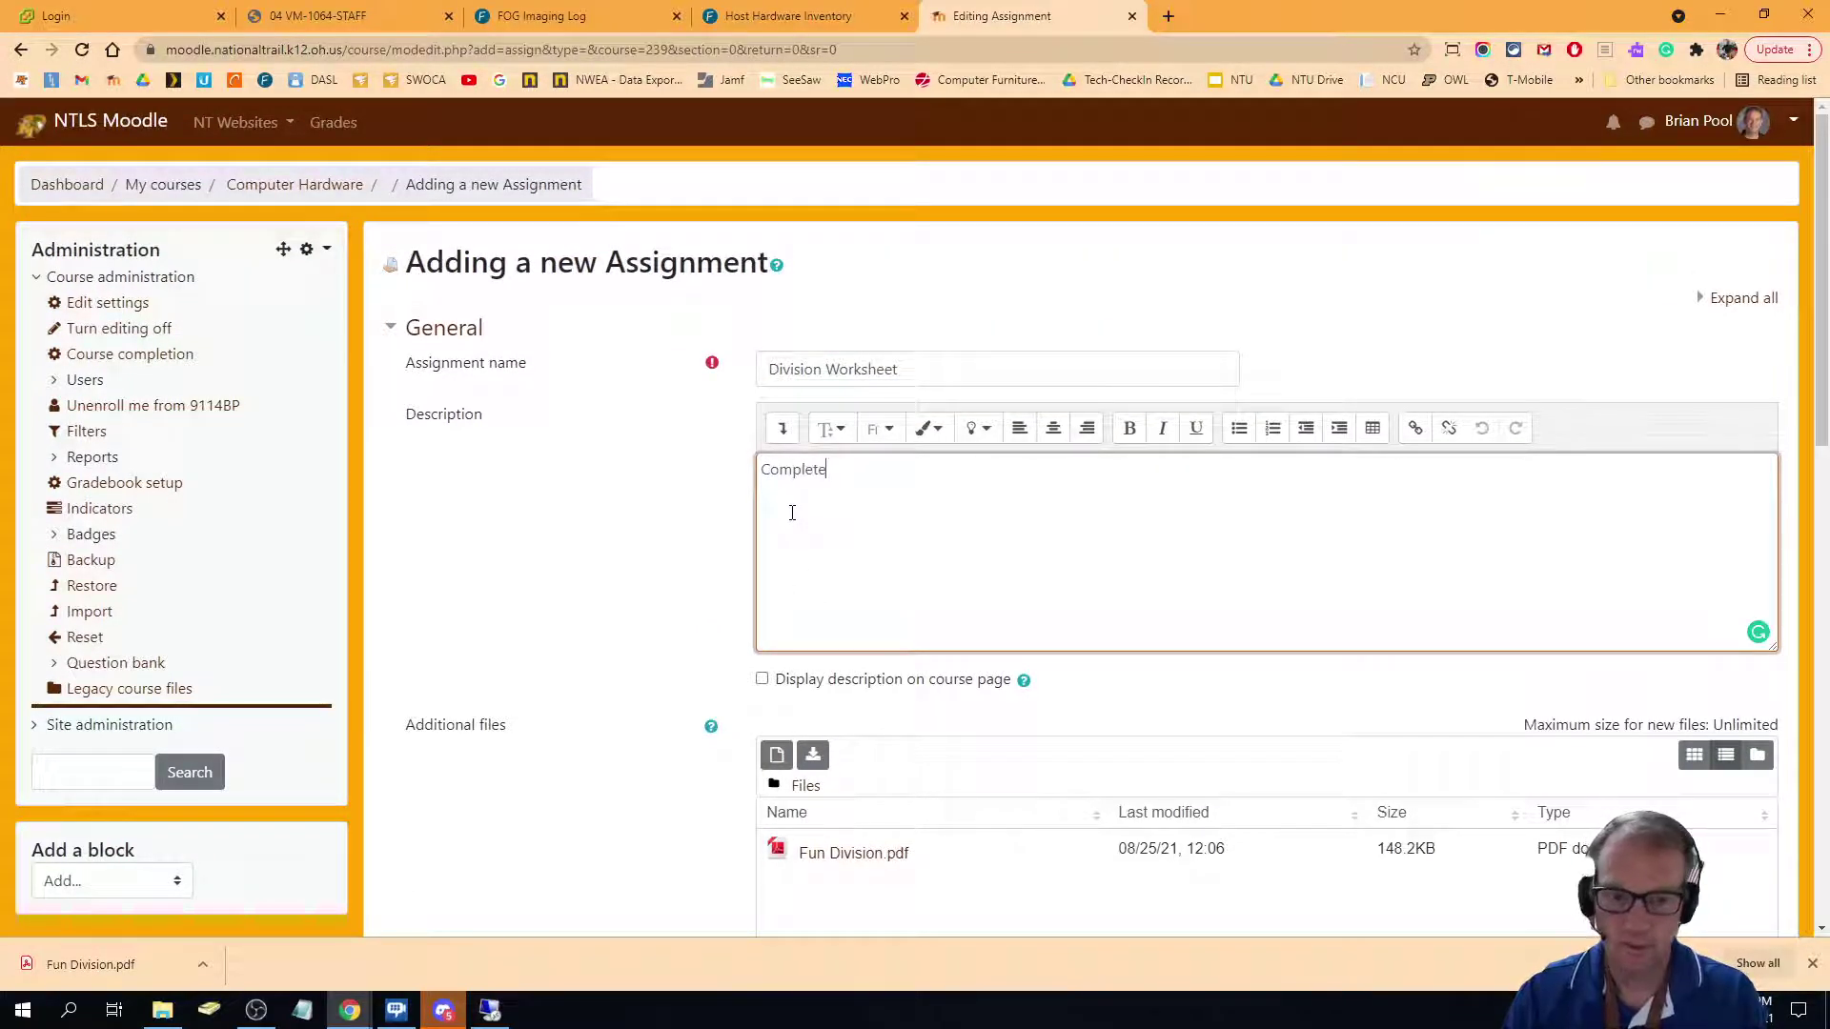
text(Complete the foll)
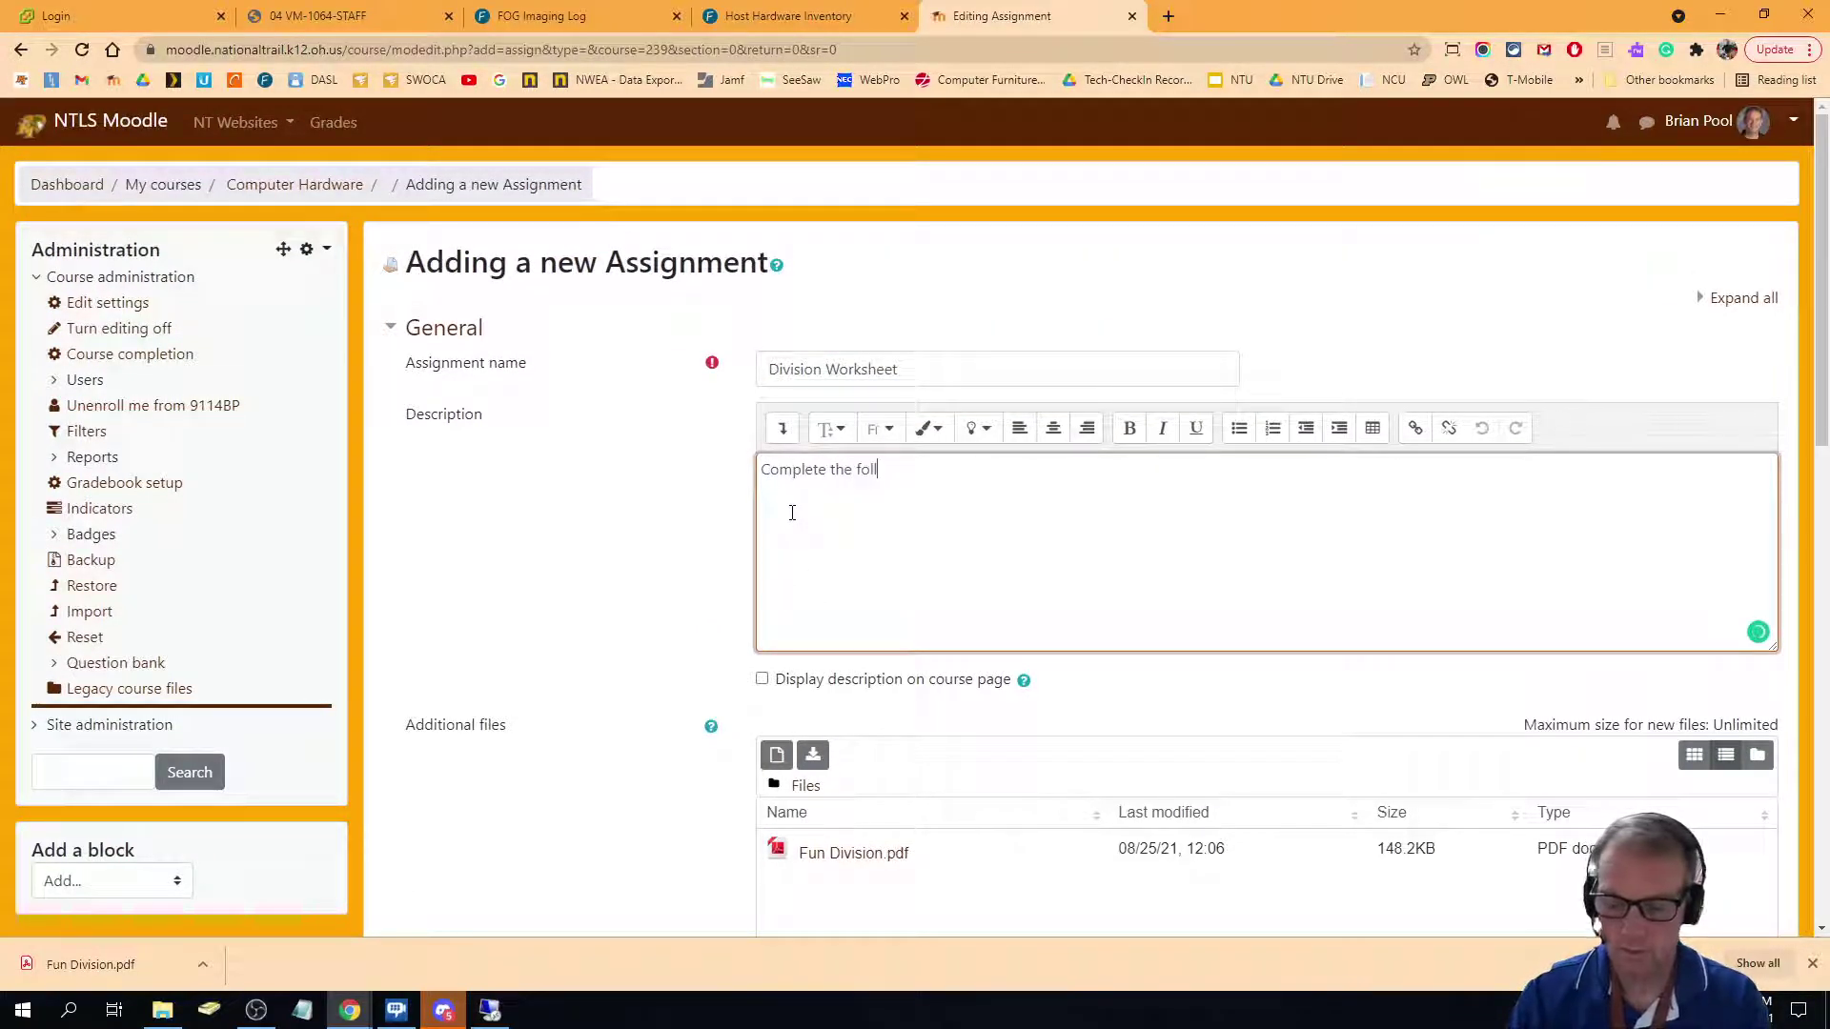
text(owing work)
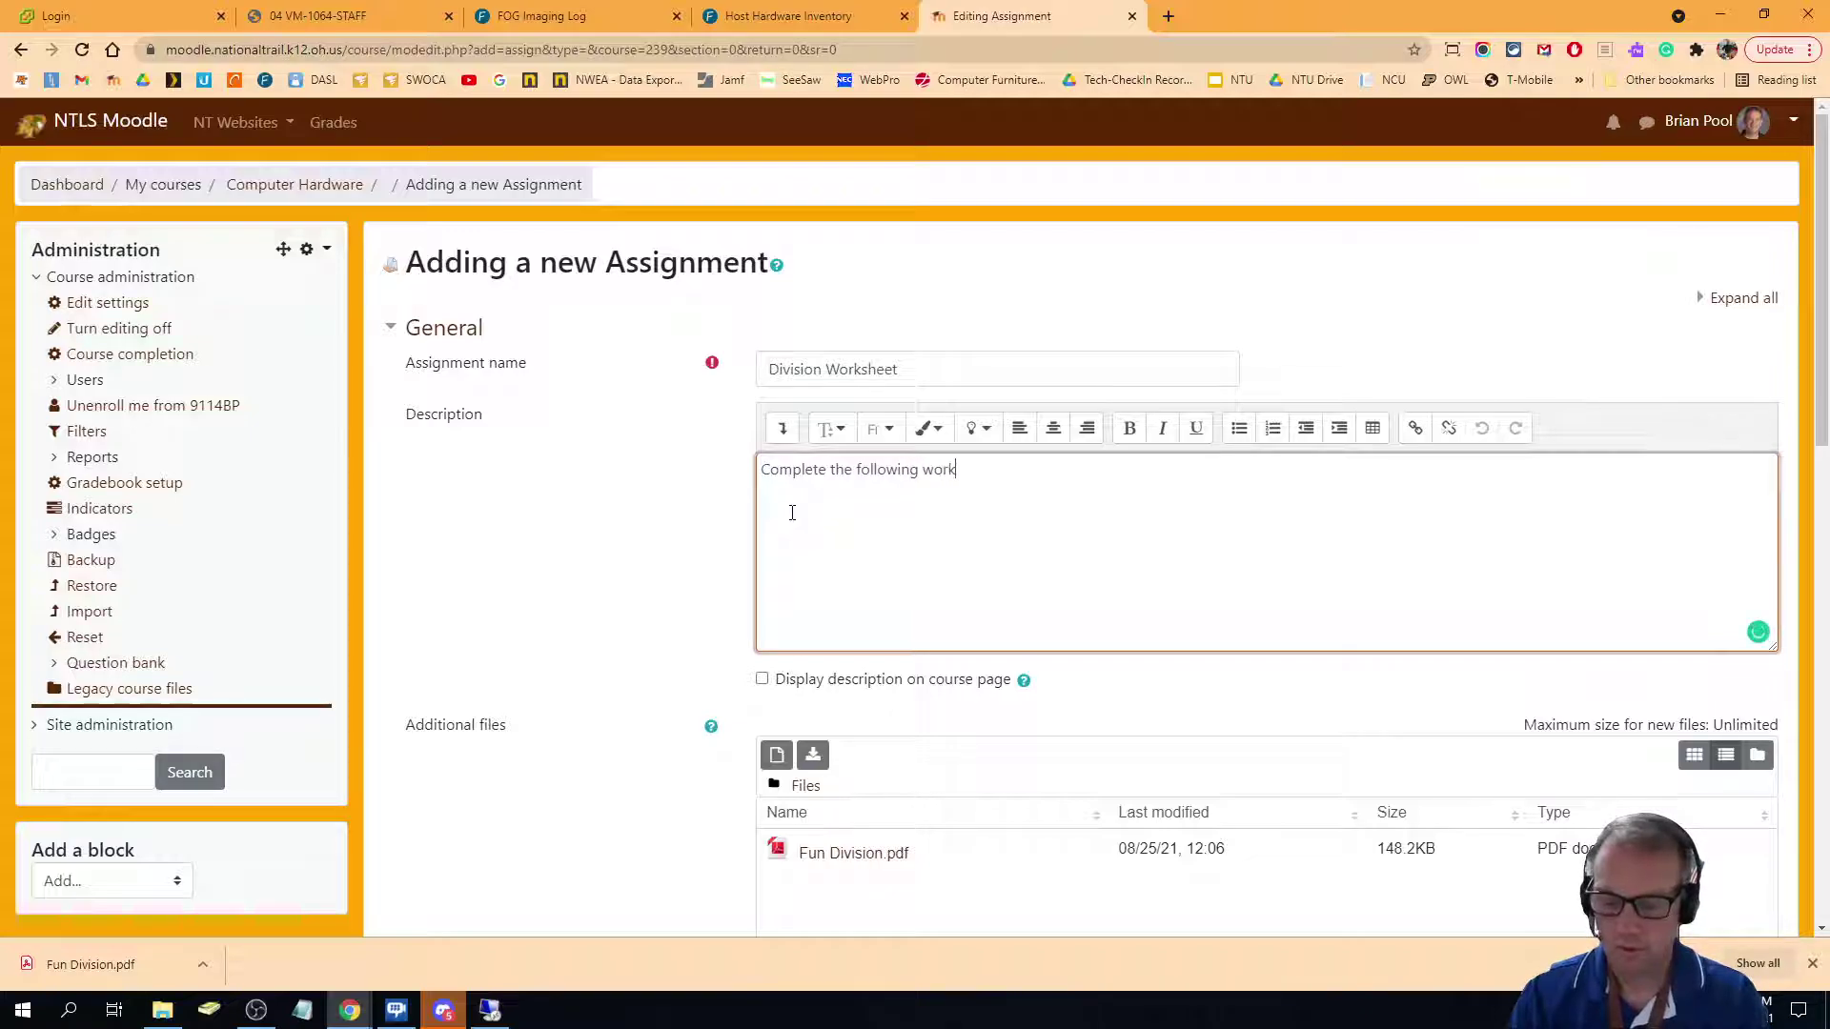
text(sheet us)
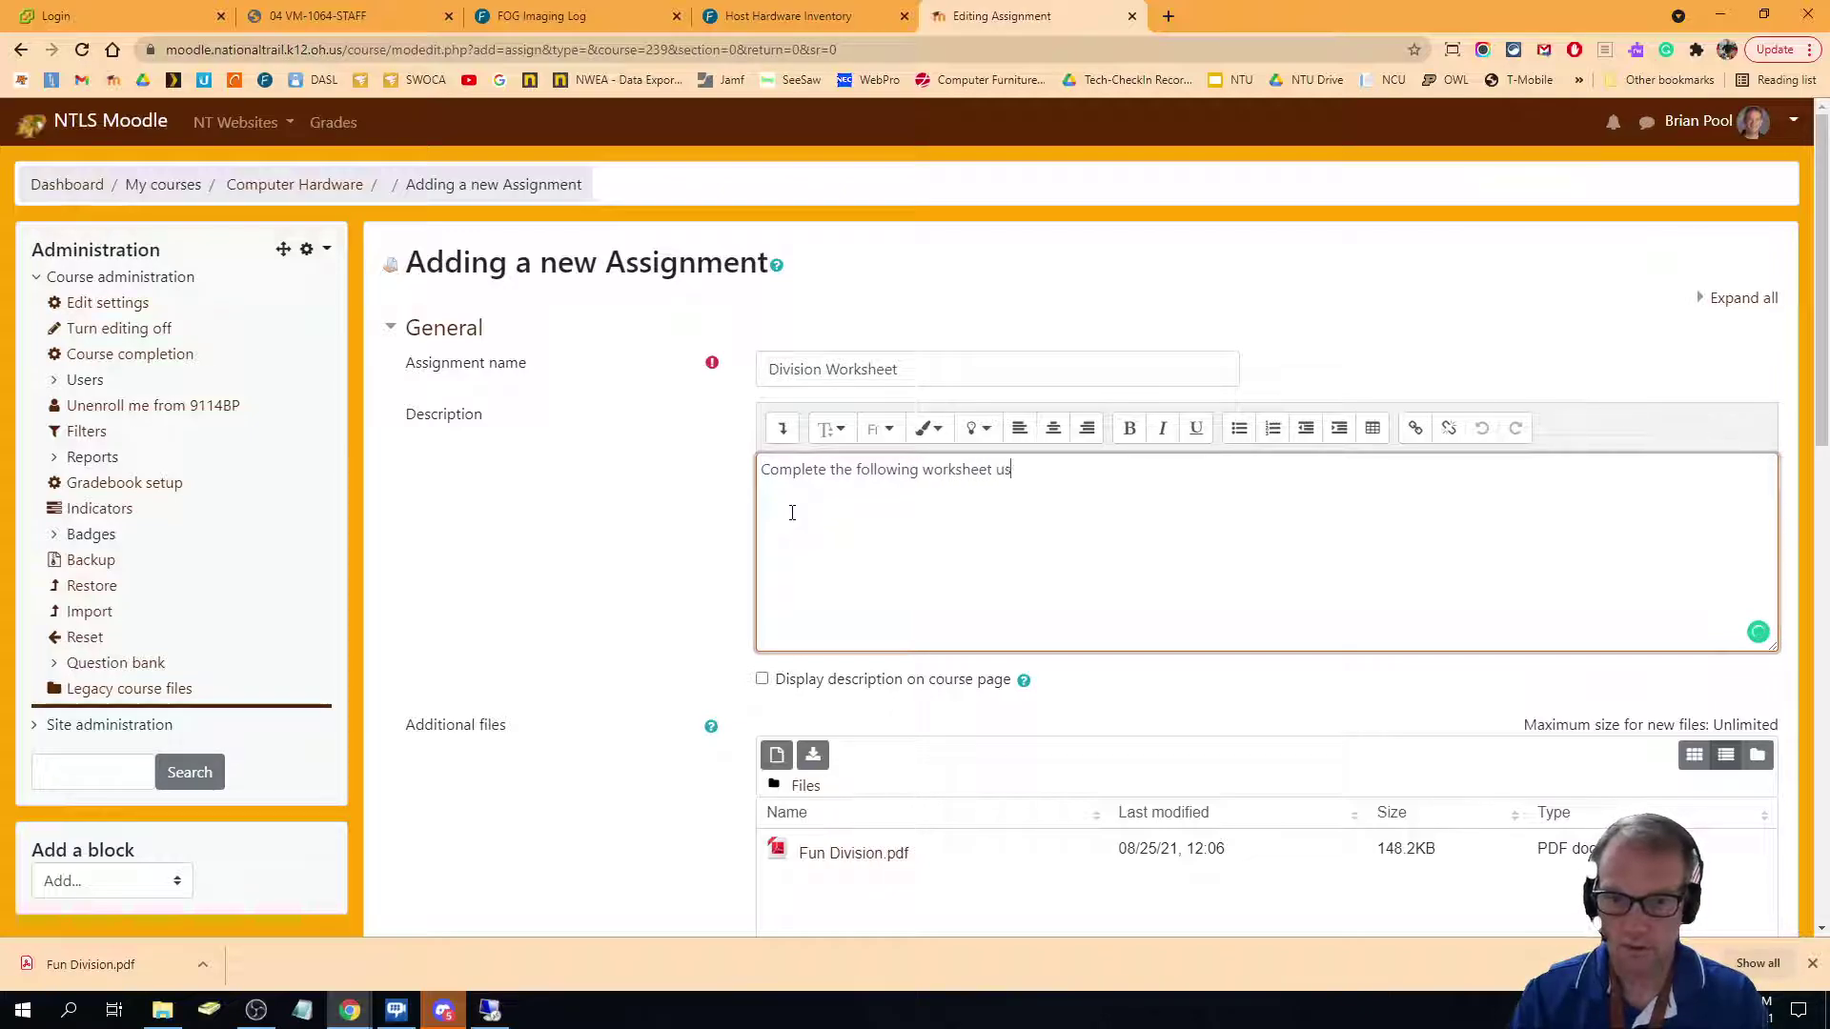
text(ing th)
key(BackSpace)
key(BackSpace)
key(BackSpace)
key(BackSpace)
key(BackSpace)
key(BackSpace)
key(BackSpace)
text(sing )
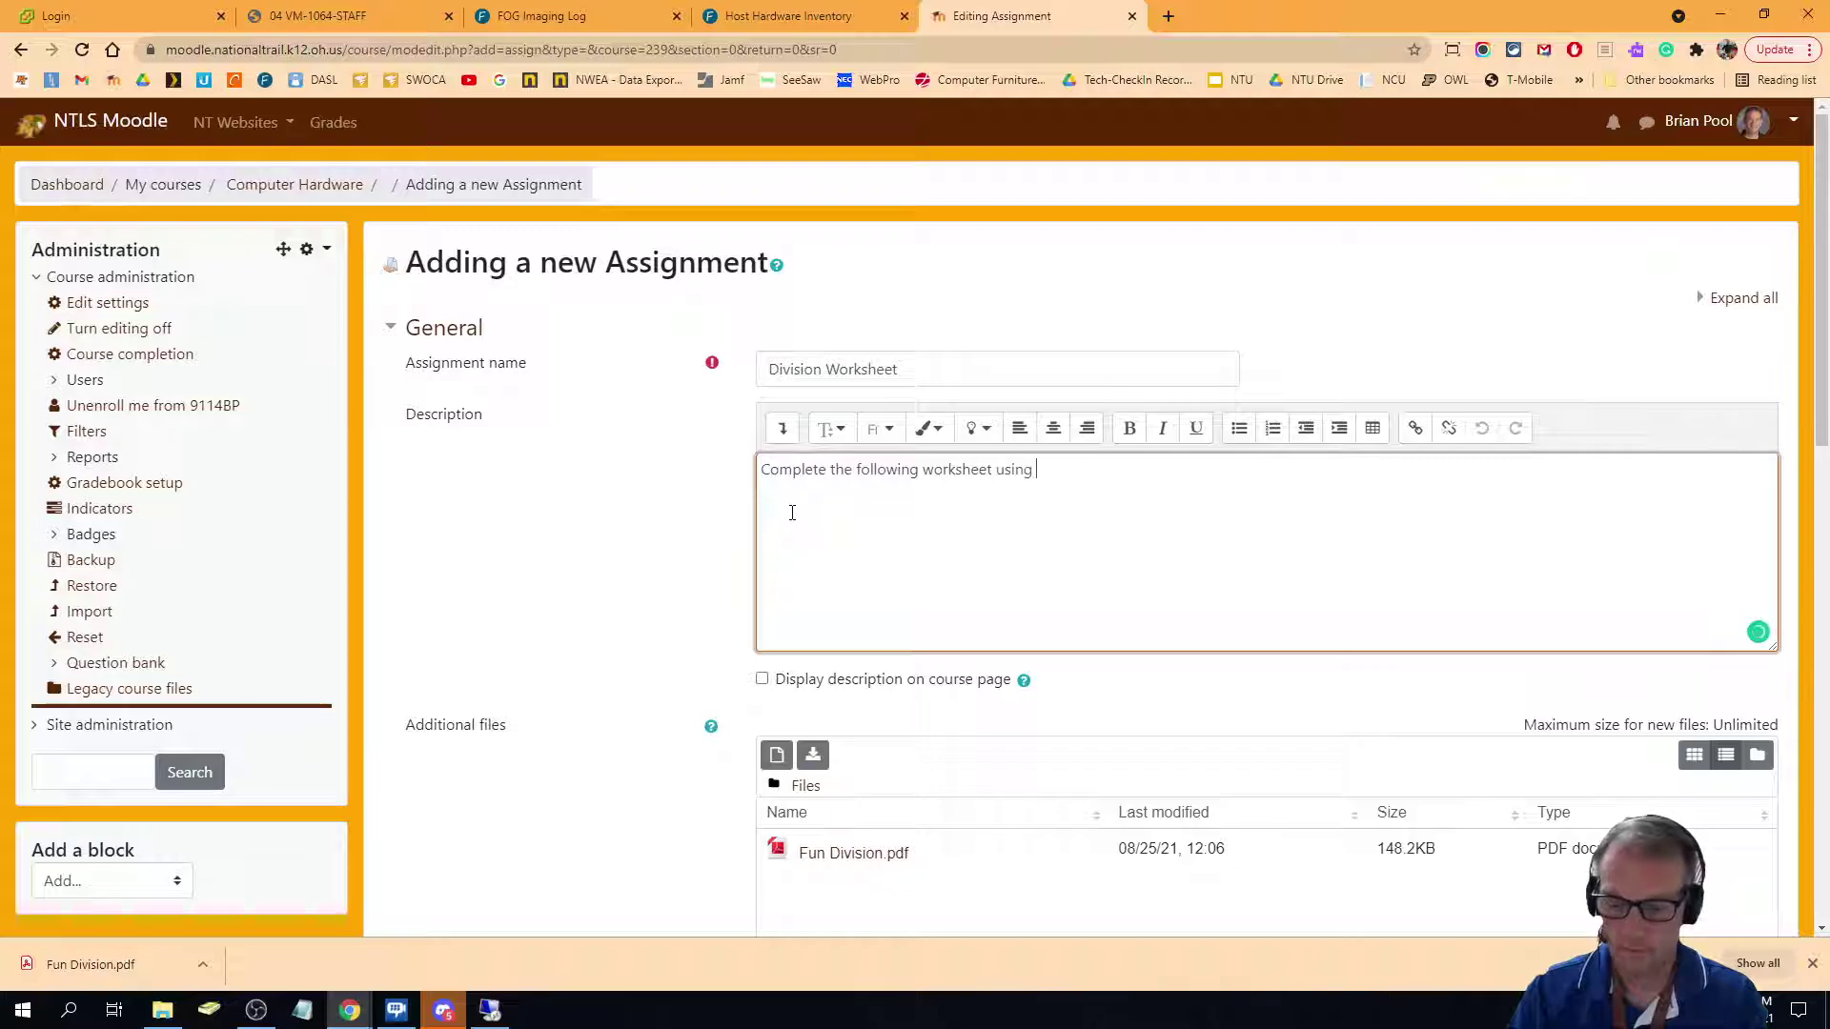
text(Kami and)
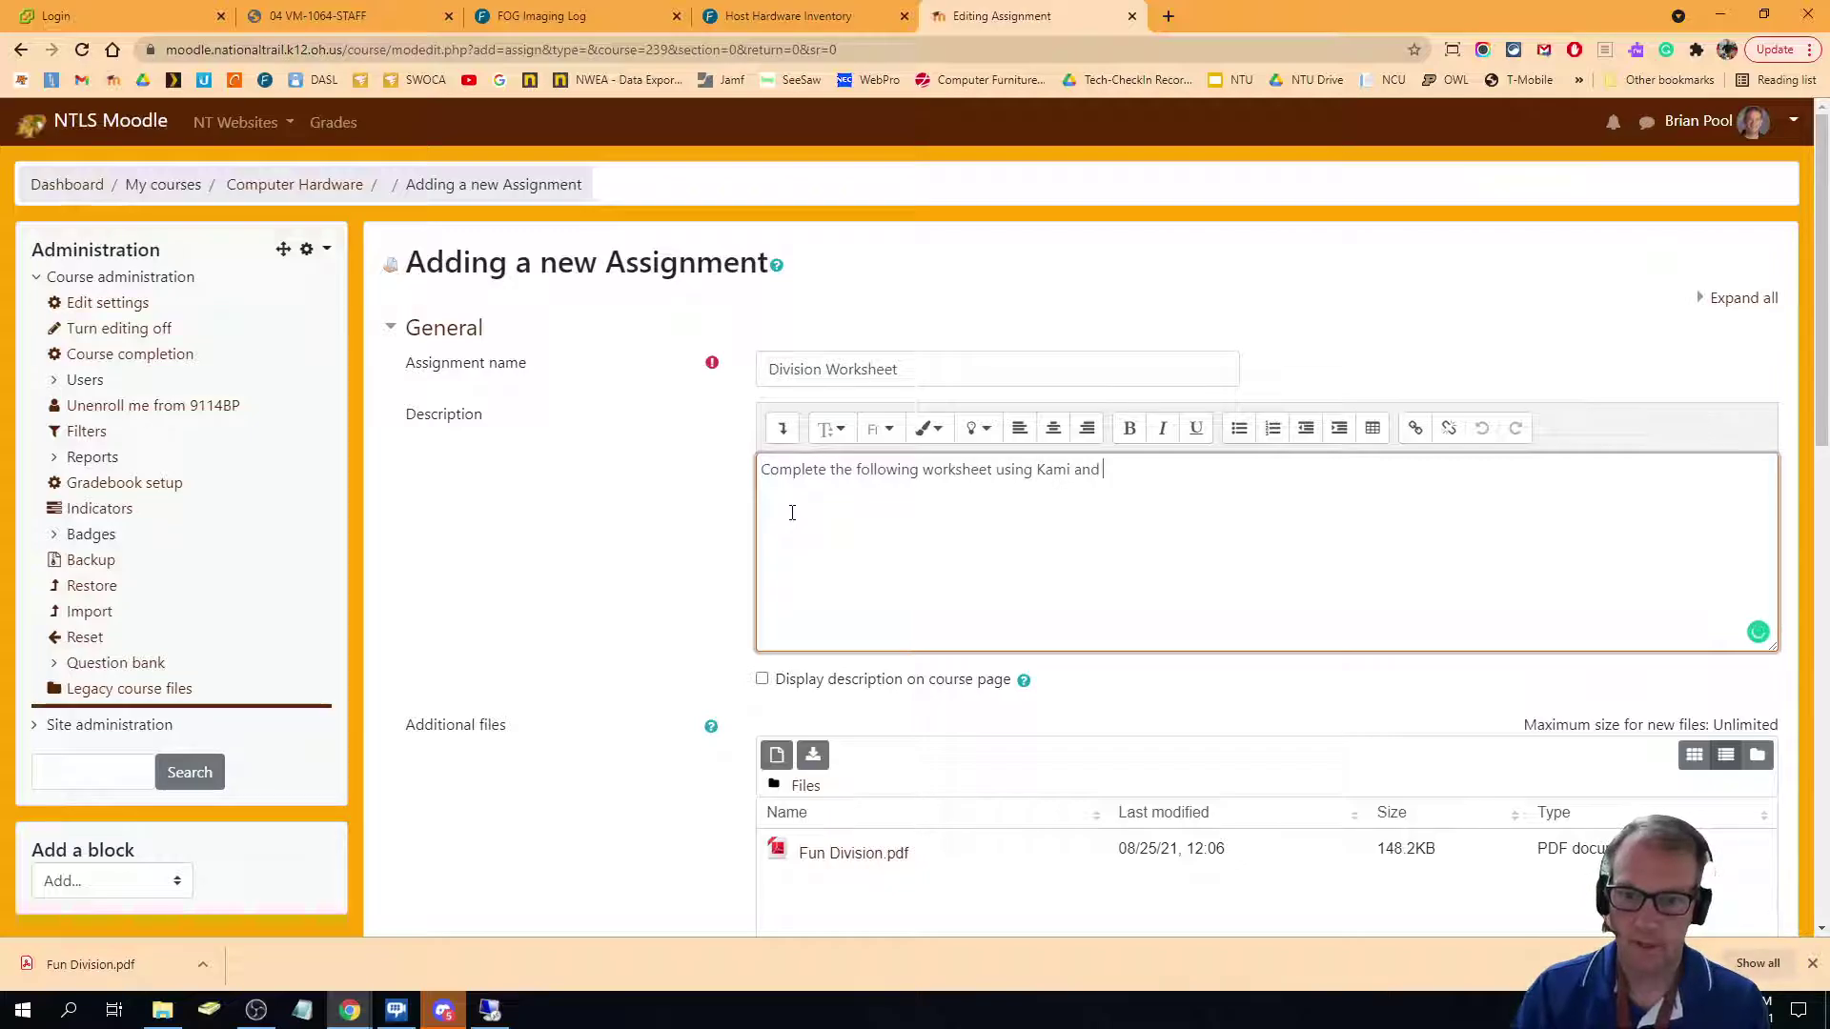
text( submit you)
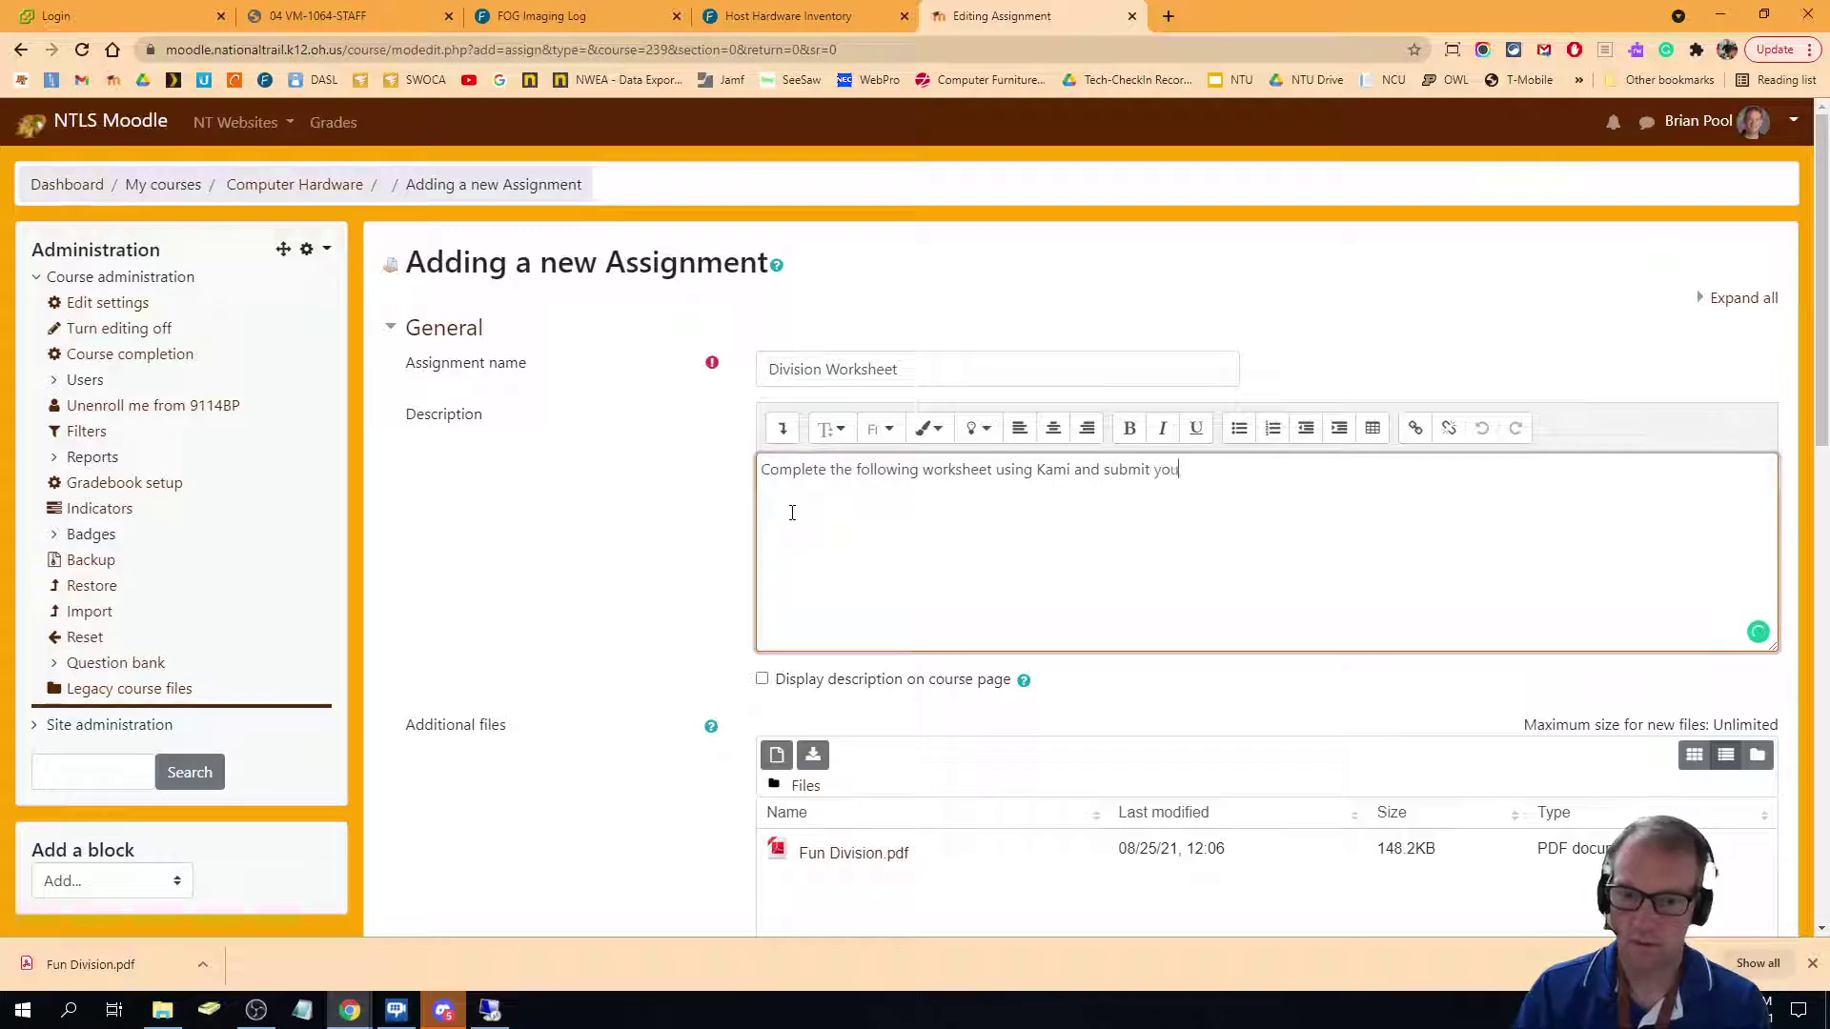
text(r completed li)
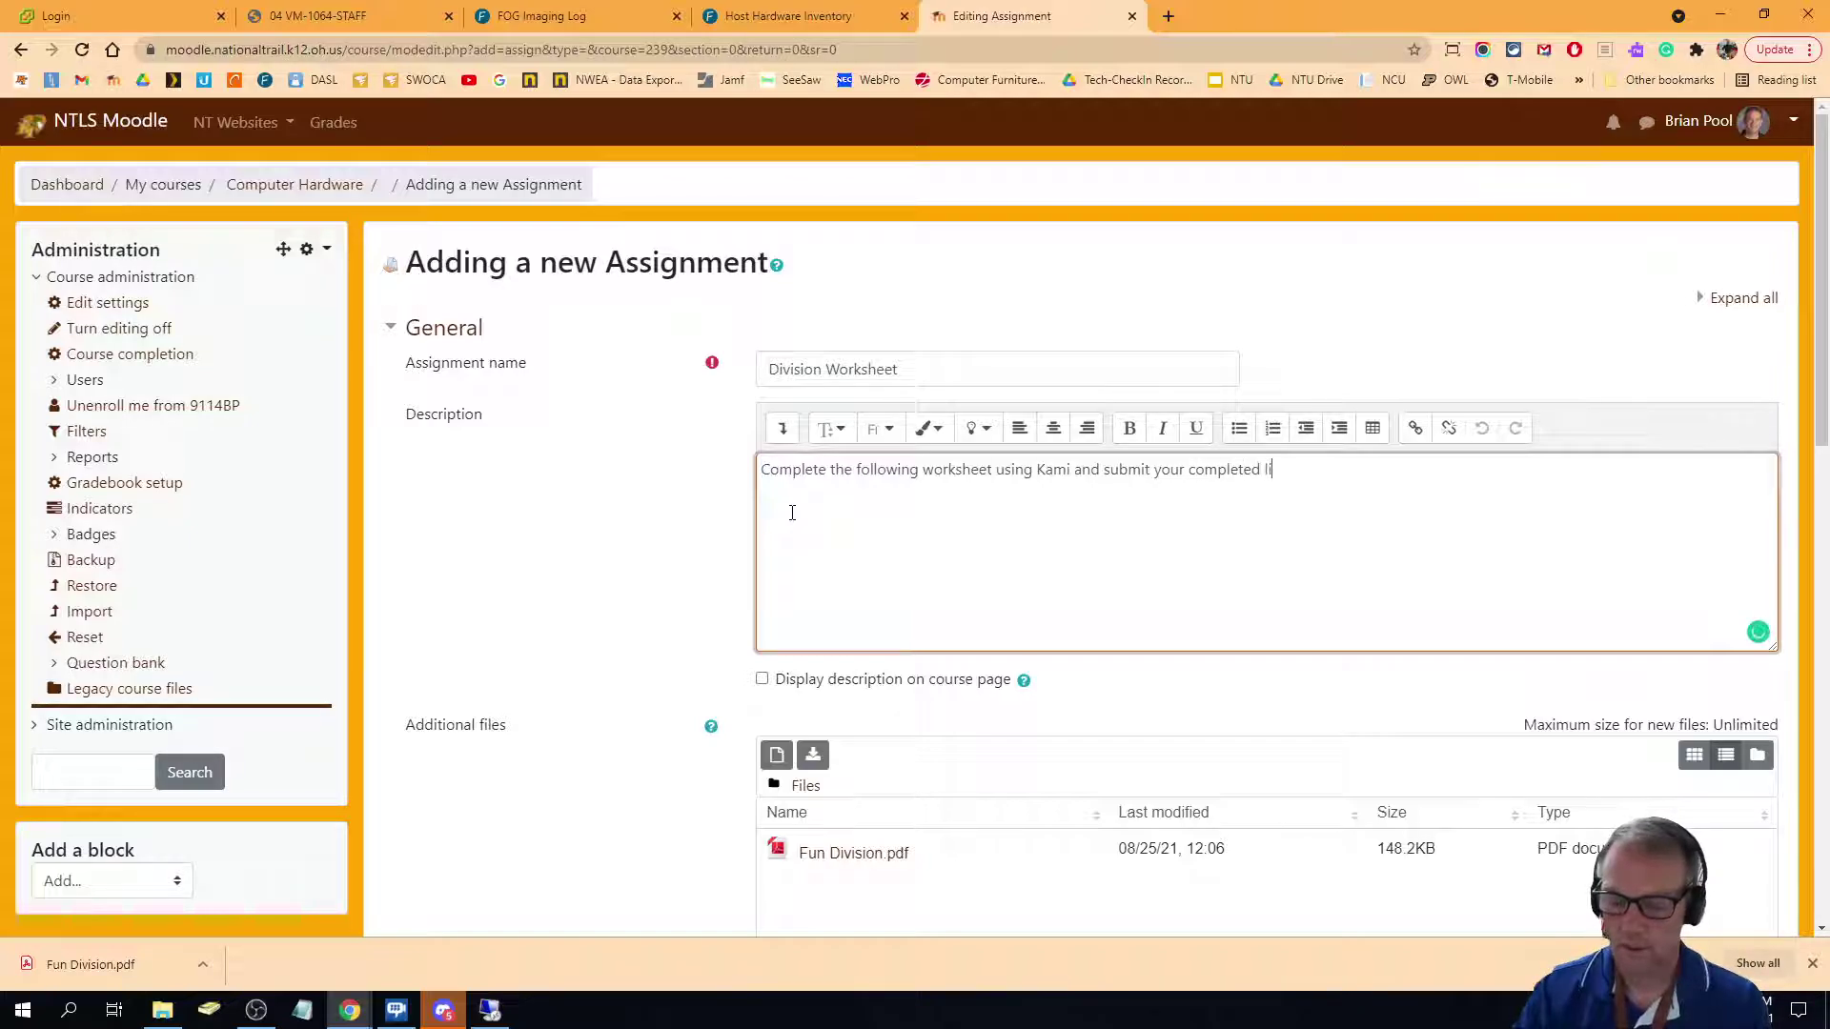
text(nk below.)
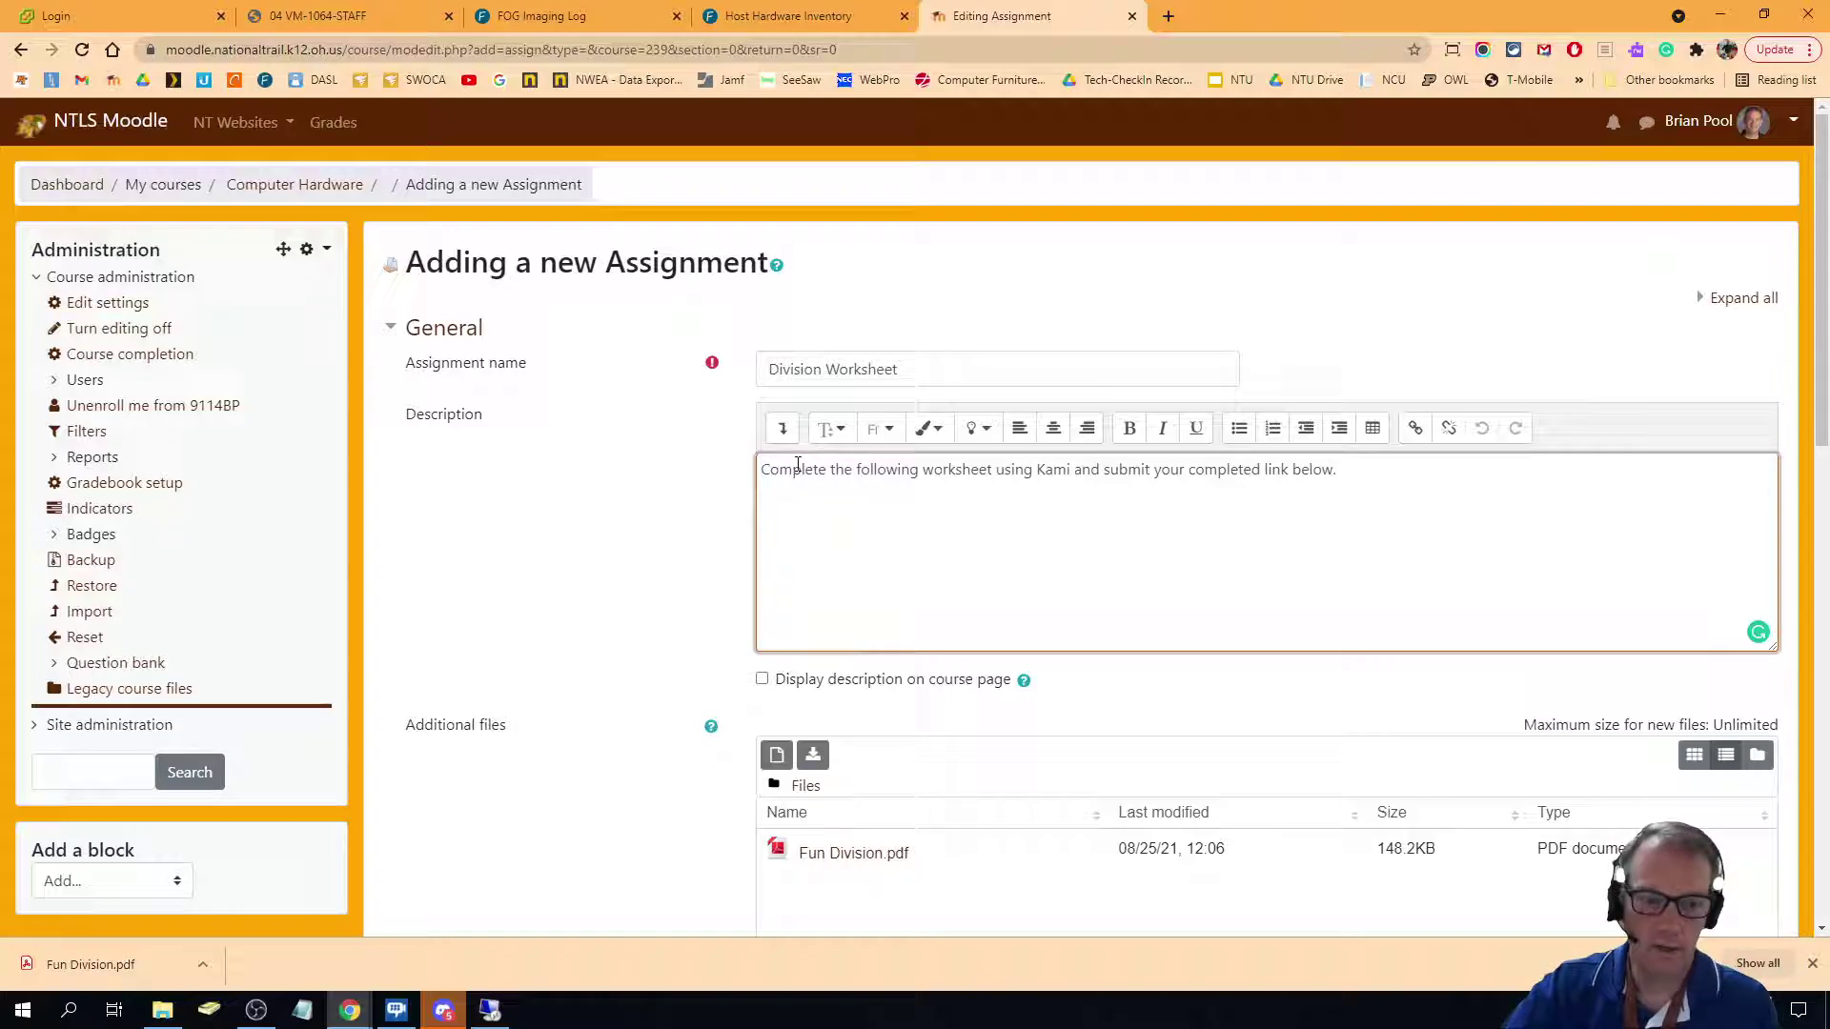
scroll(810, 500, down, 7)
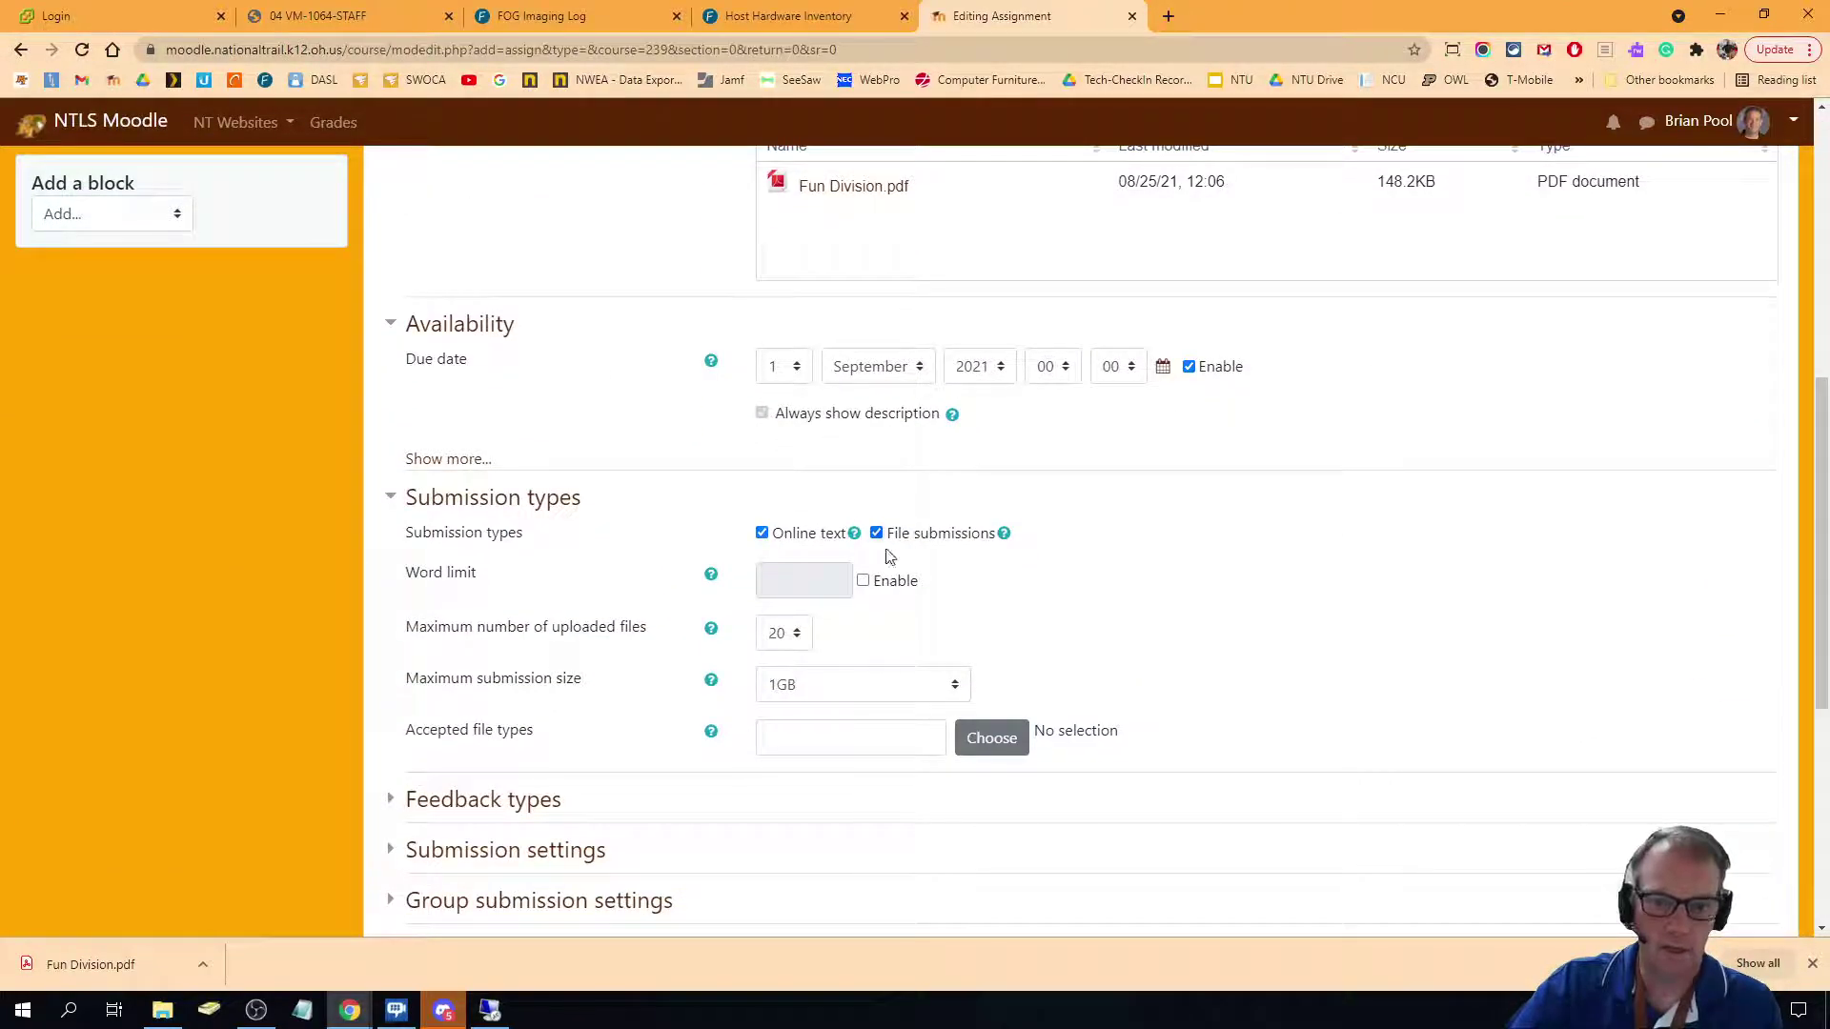
Keep File submissions enabled alongside online text, then save and display the assignment.
click(878, 534)
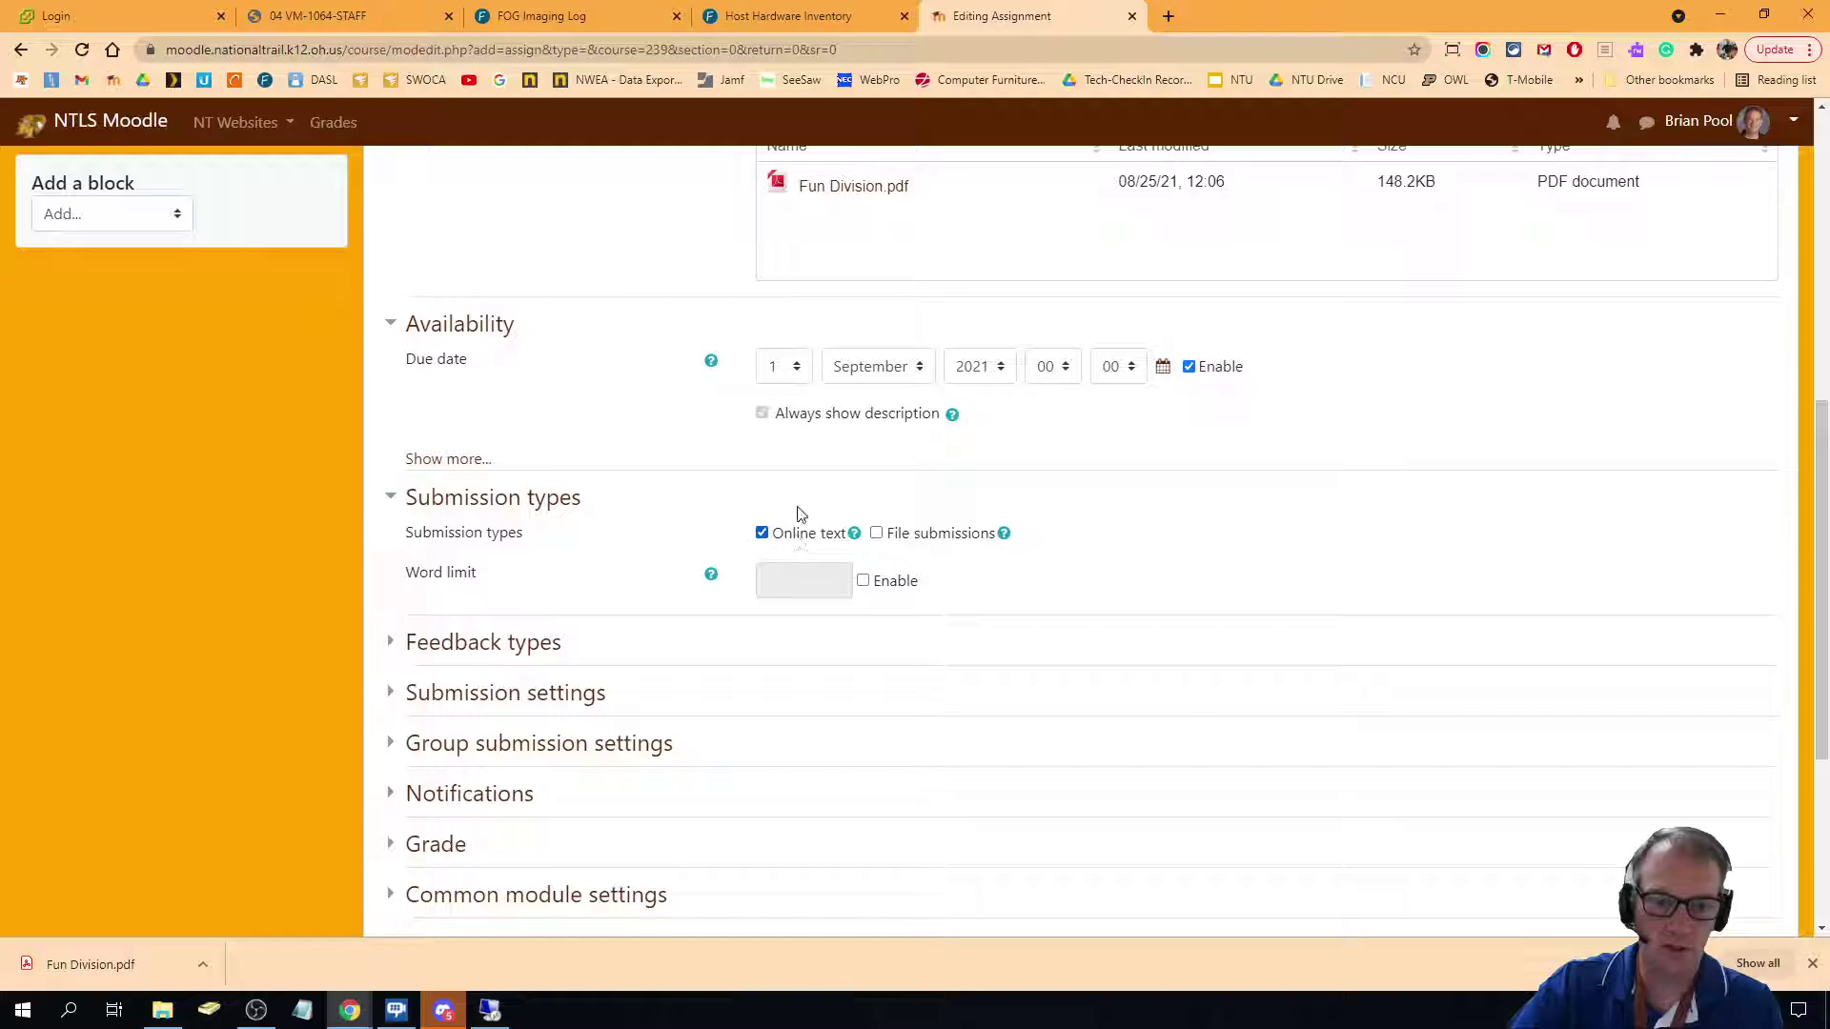
click(876, 535)
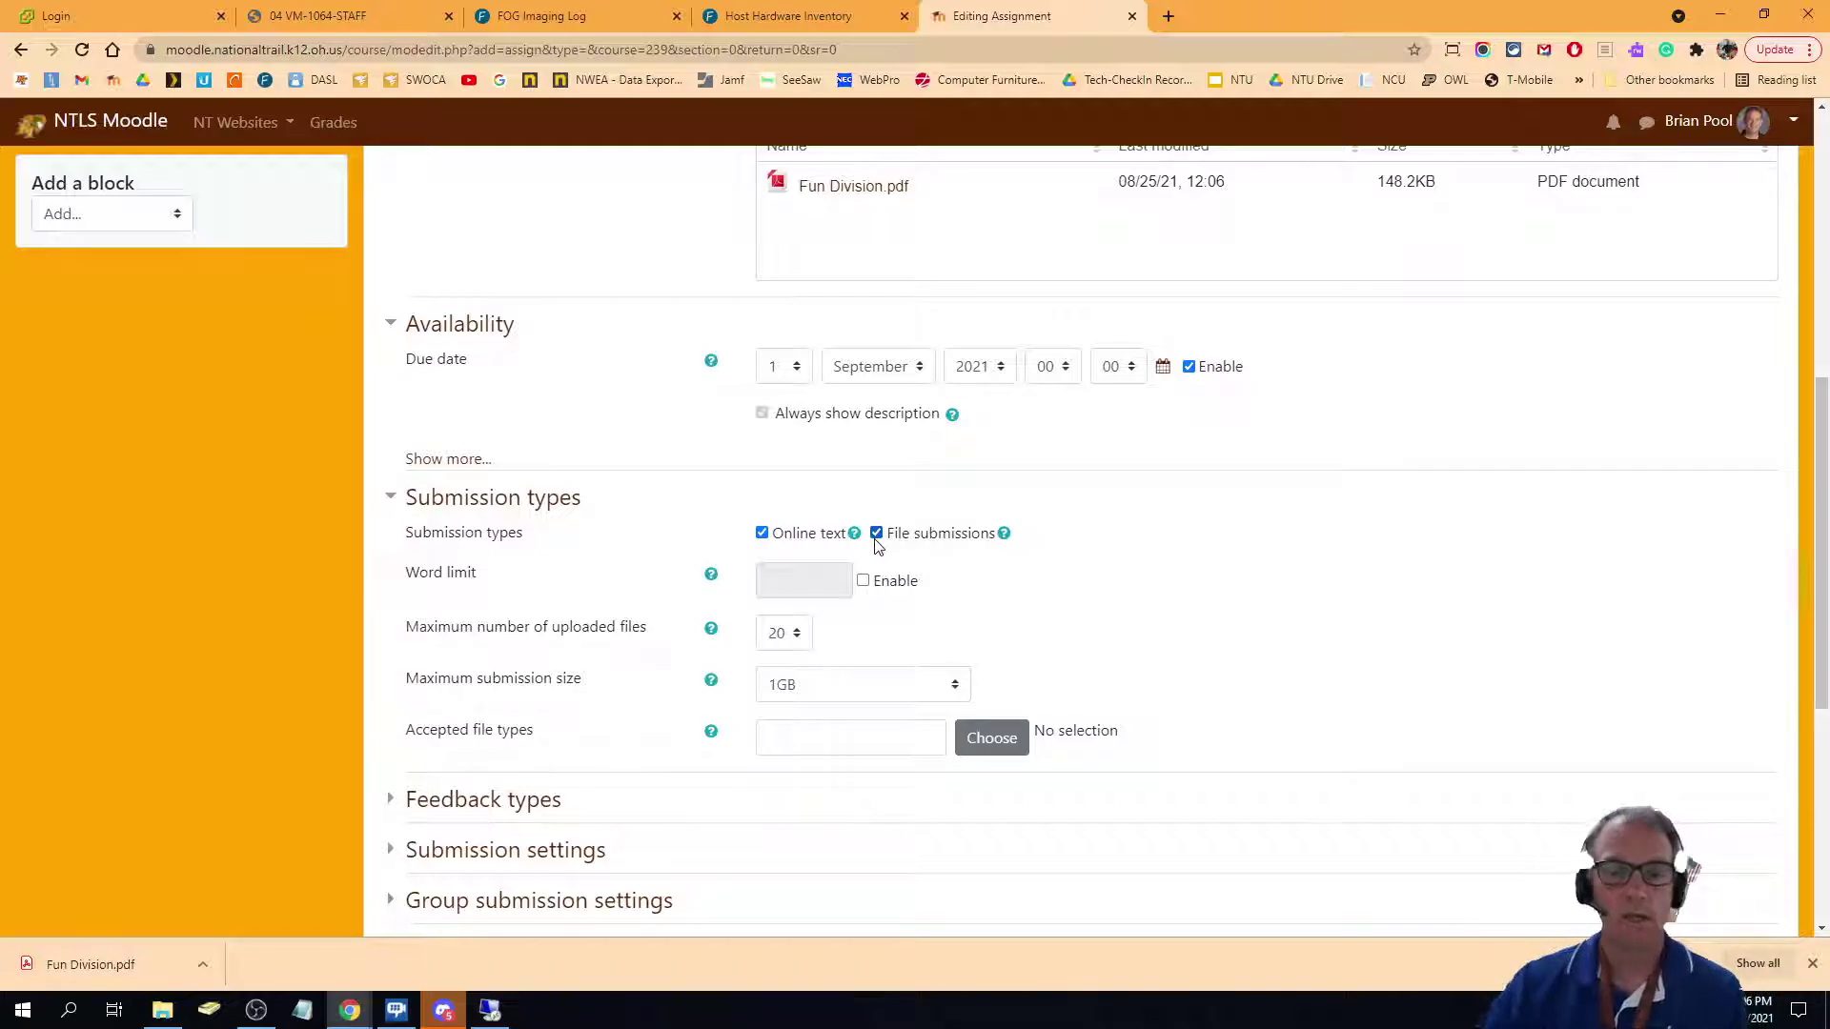
scroll(1201, 739, down, 5)
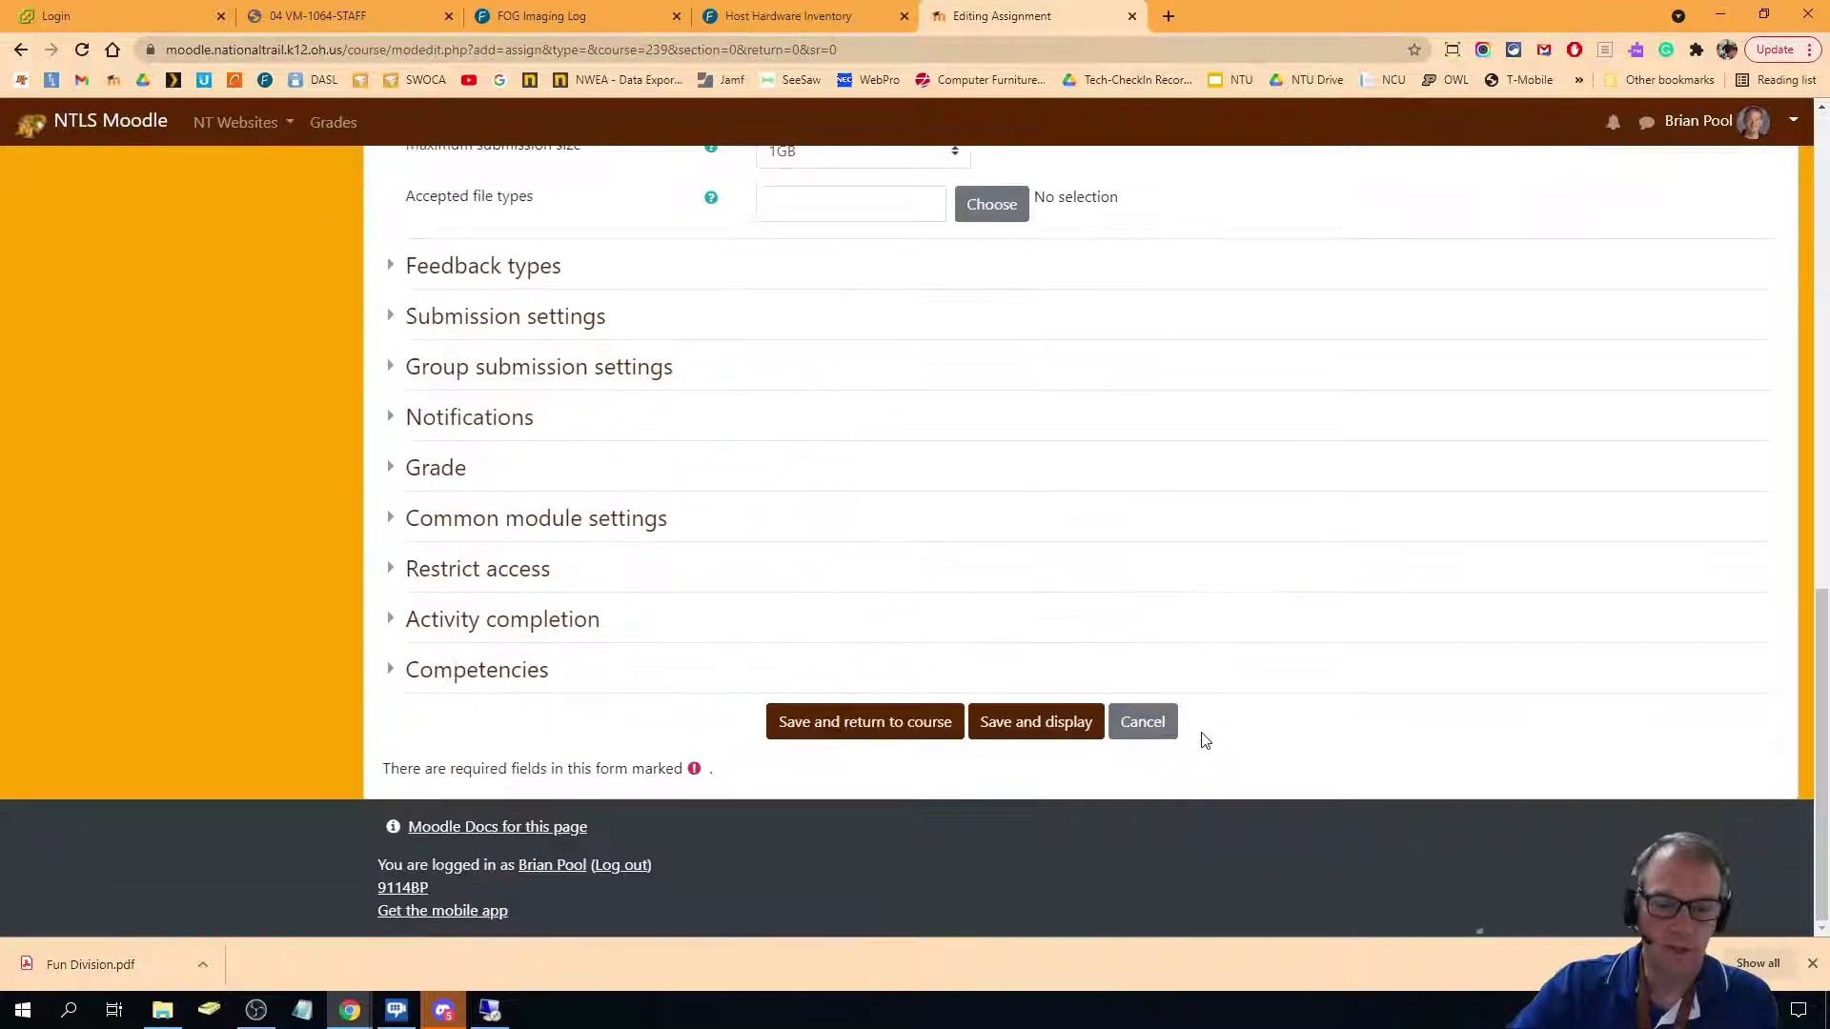
click(1022, 730)
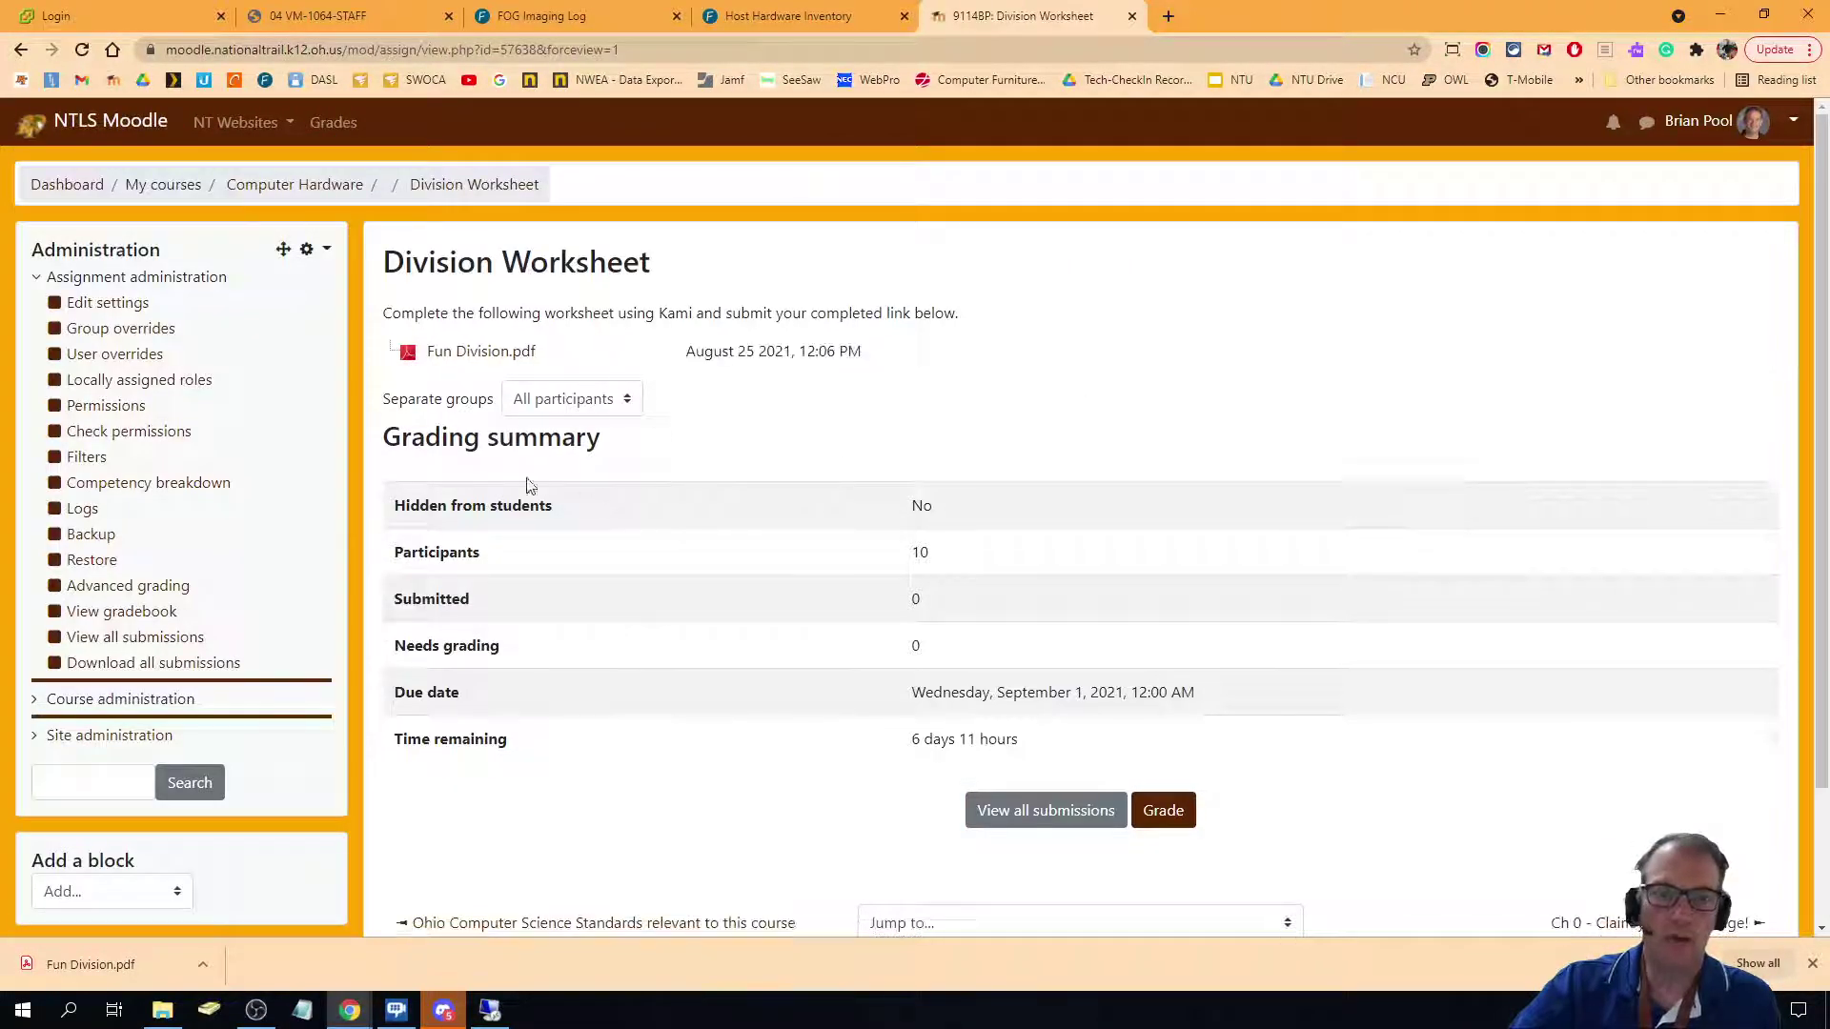
Turn course editing off, reopen Division Worksheet, and open Fun Division.pdf in Kami.
click(339, 186)
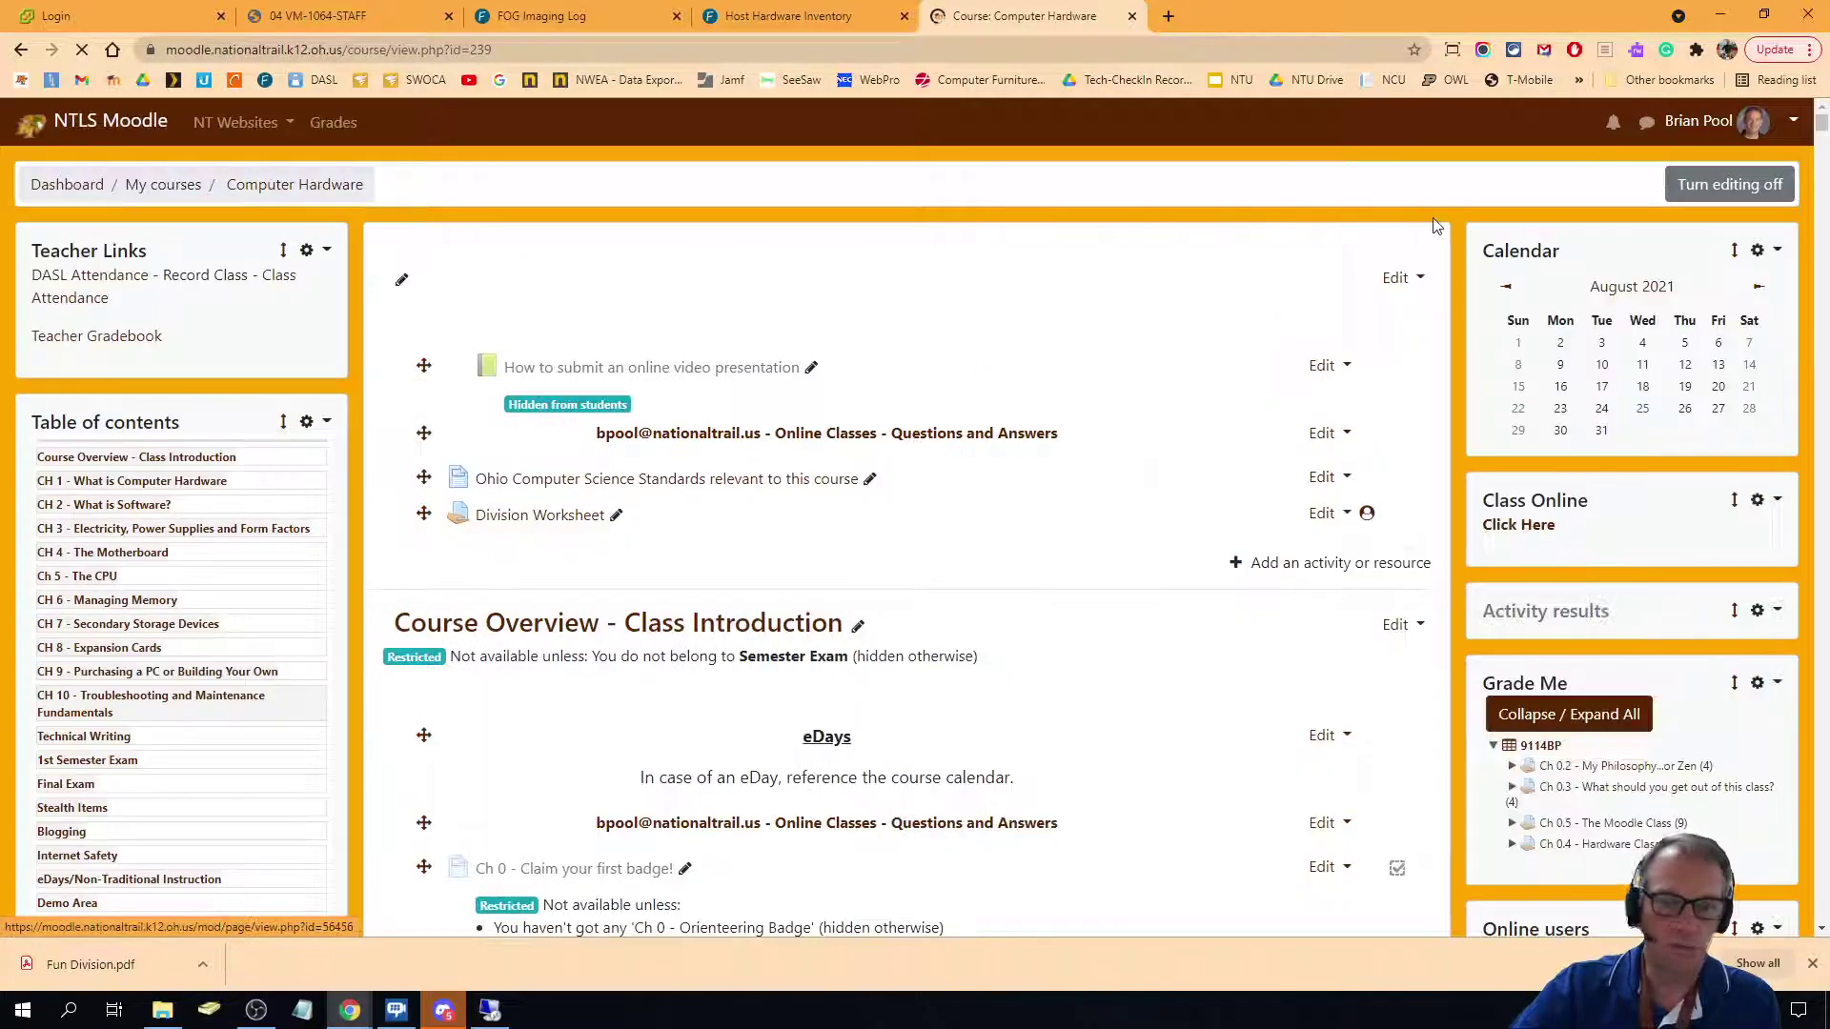
click(1727, 184)
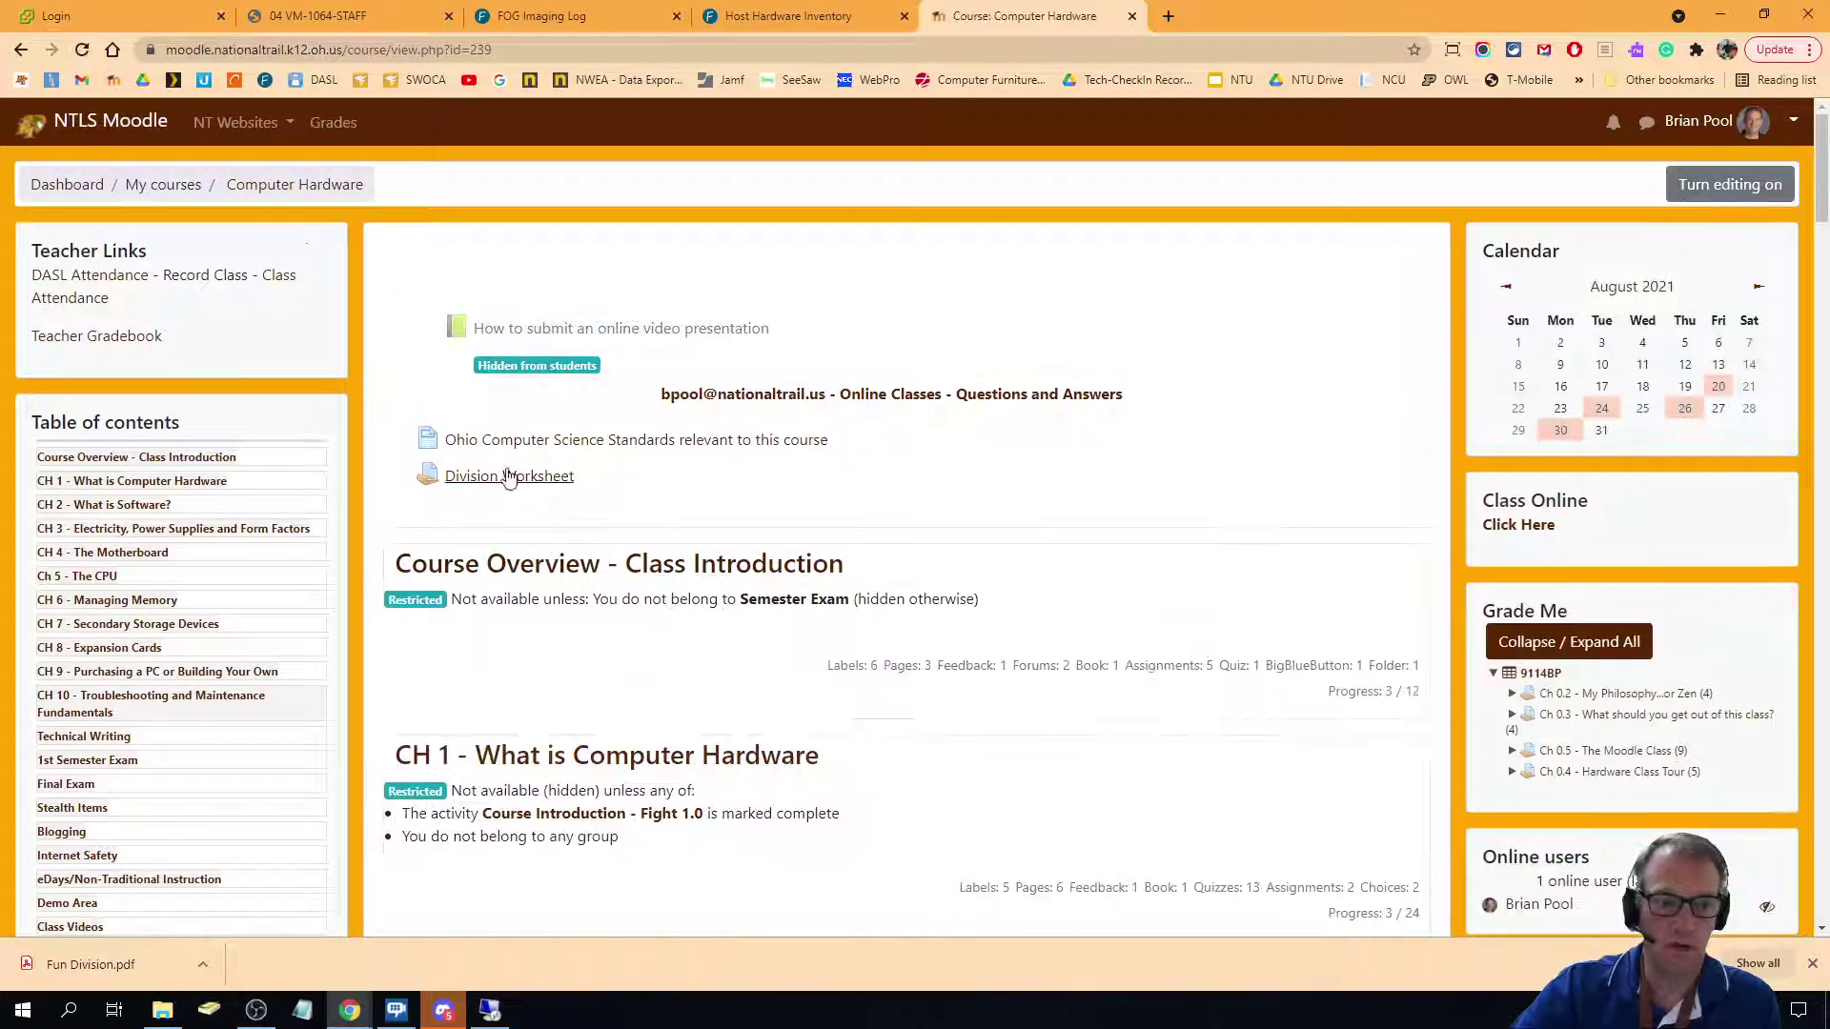
click(512, 477)
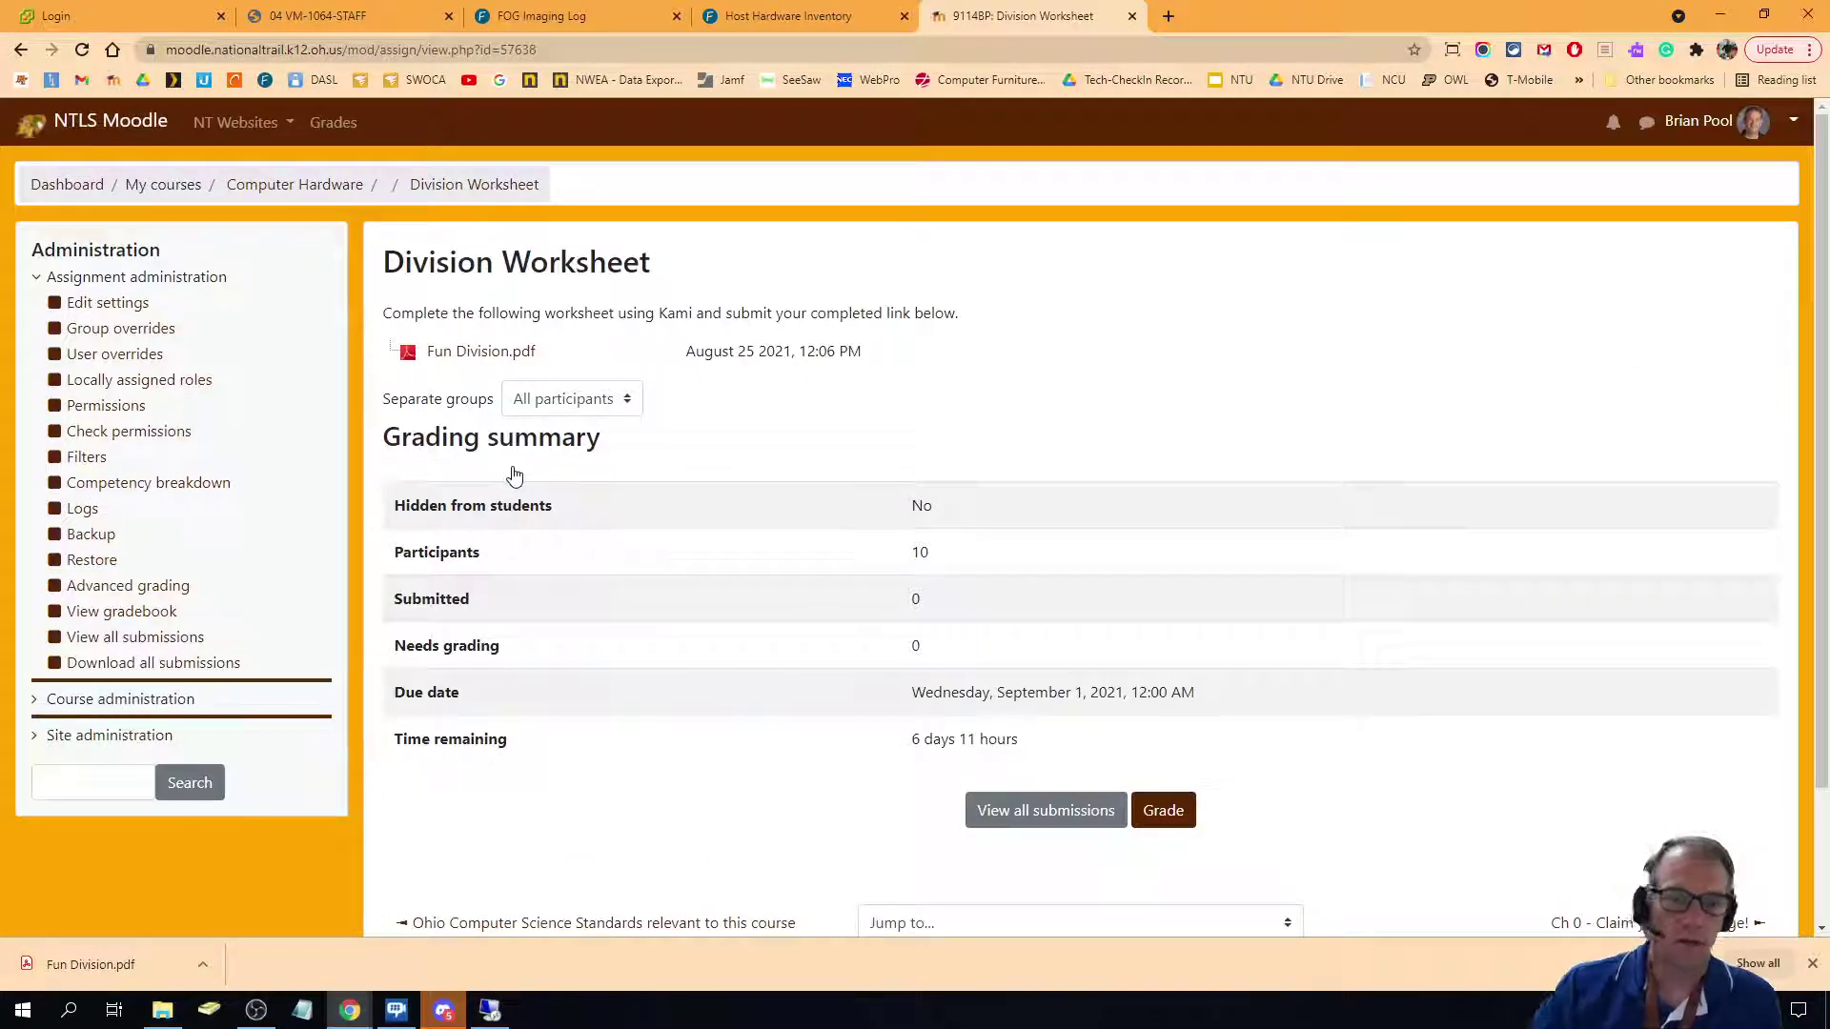
click(479, 355)
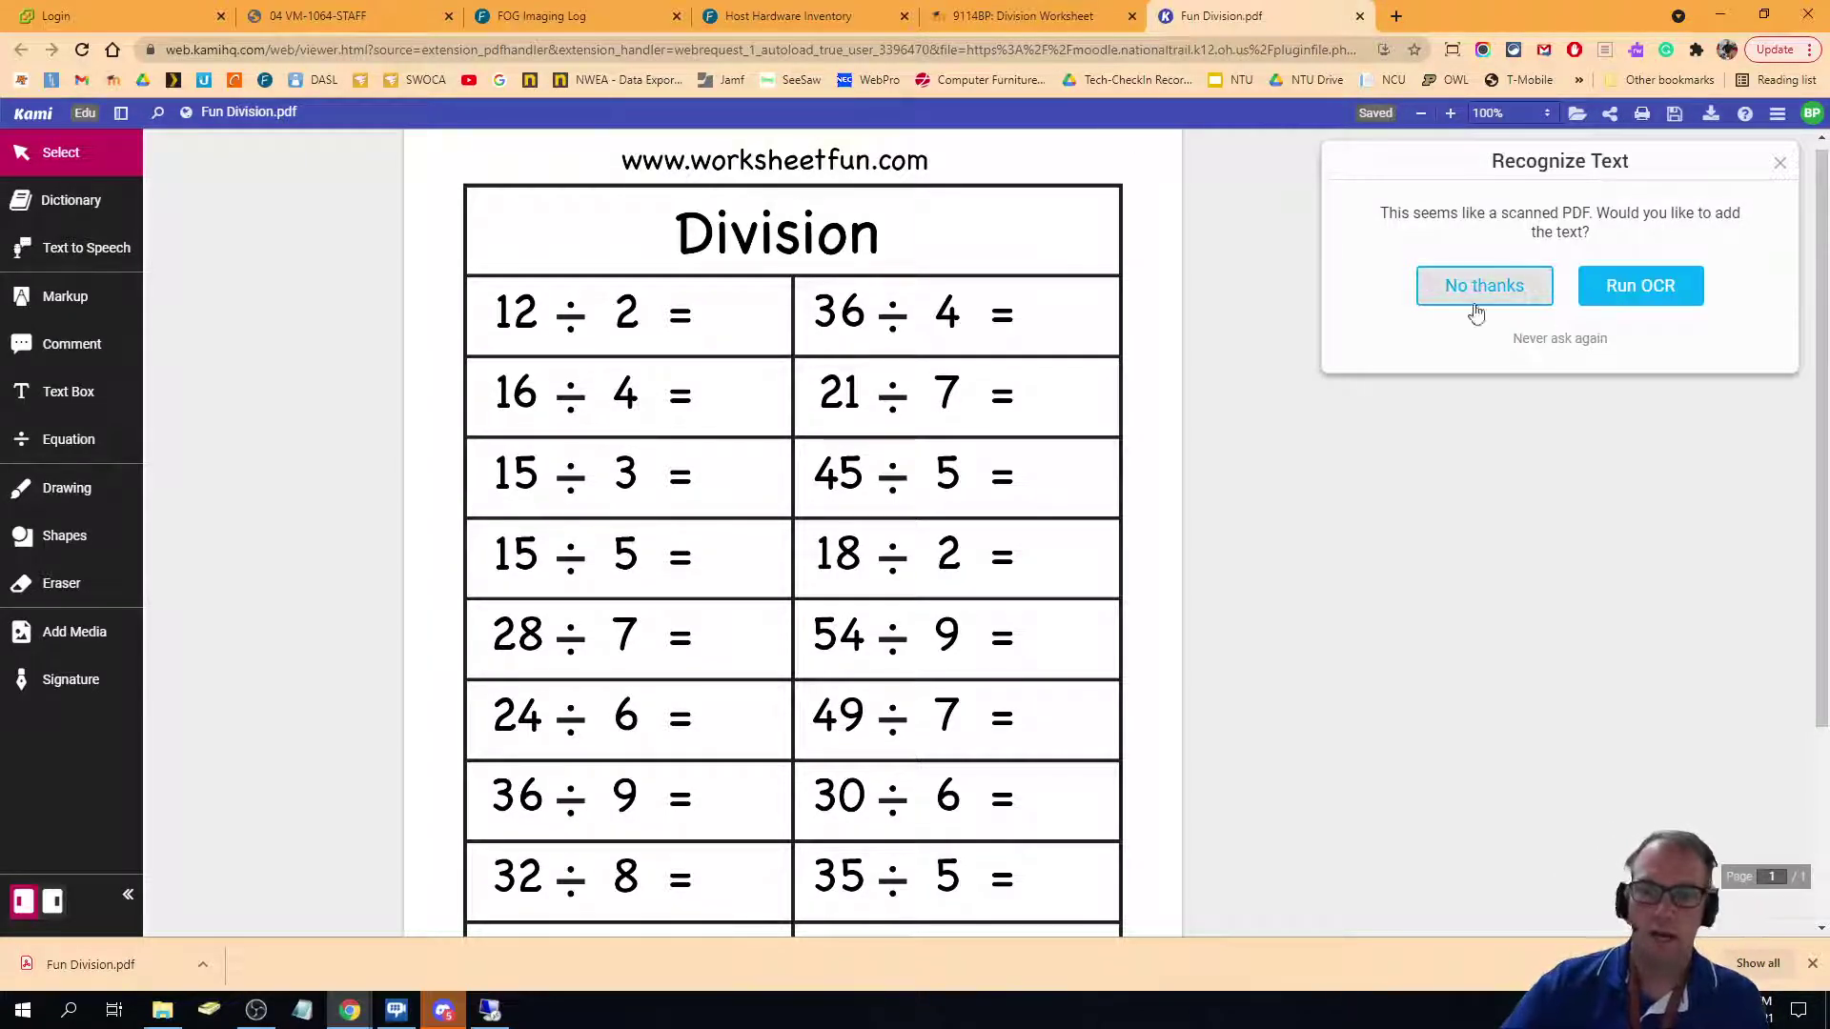
Run OCR on the worksheet and authorize Google Drive with the Google account to save it.
click(1637, 297)
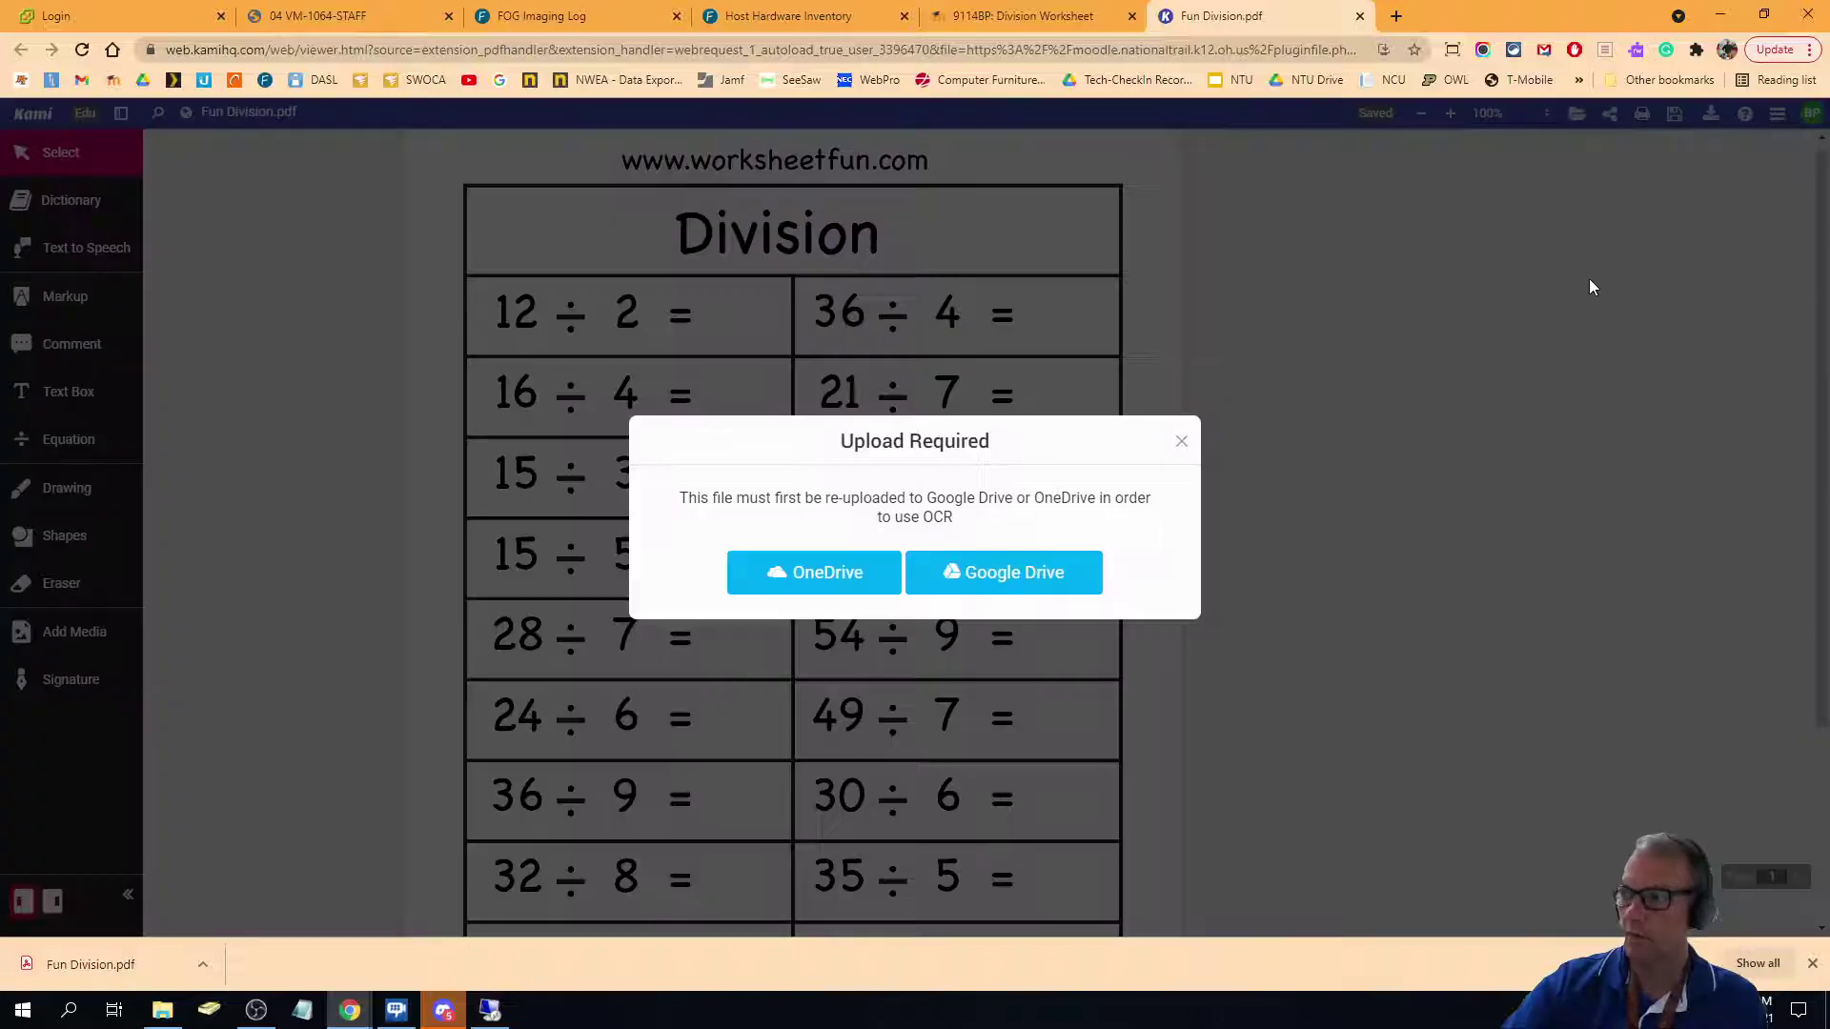
click(1027, 578)
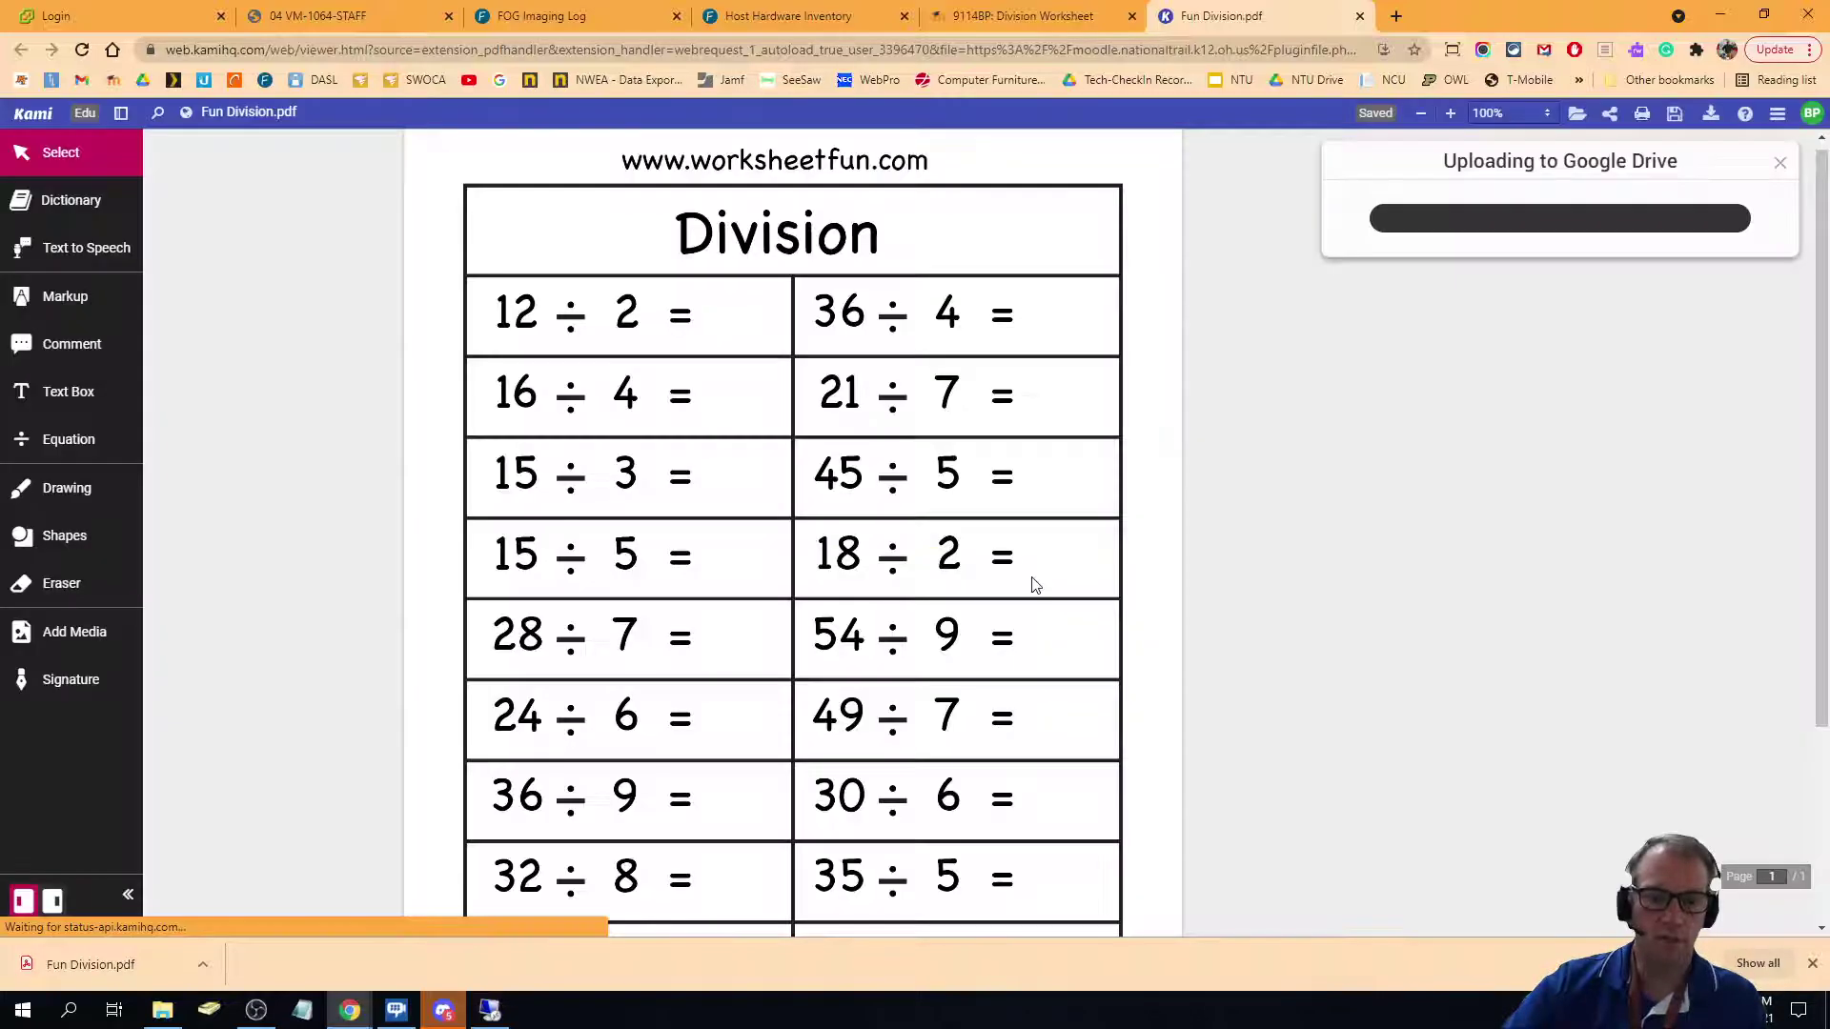
click(951, 551)
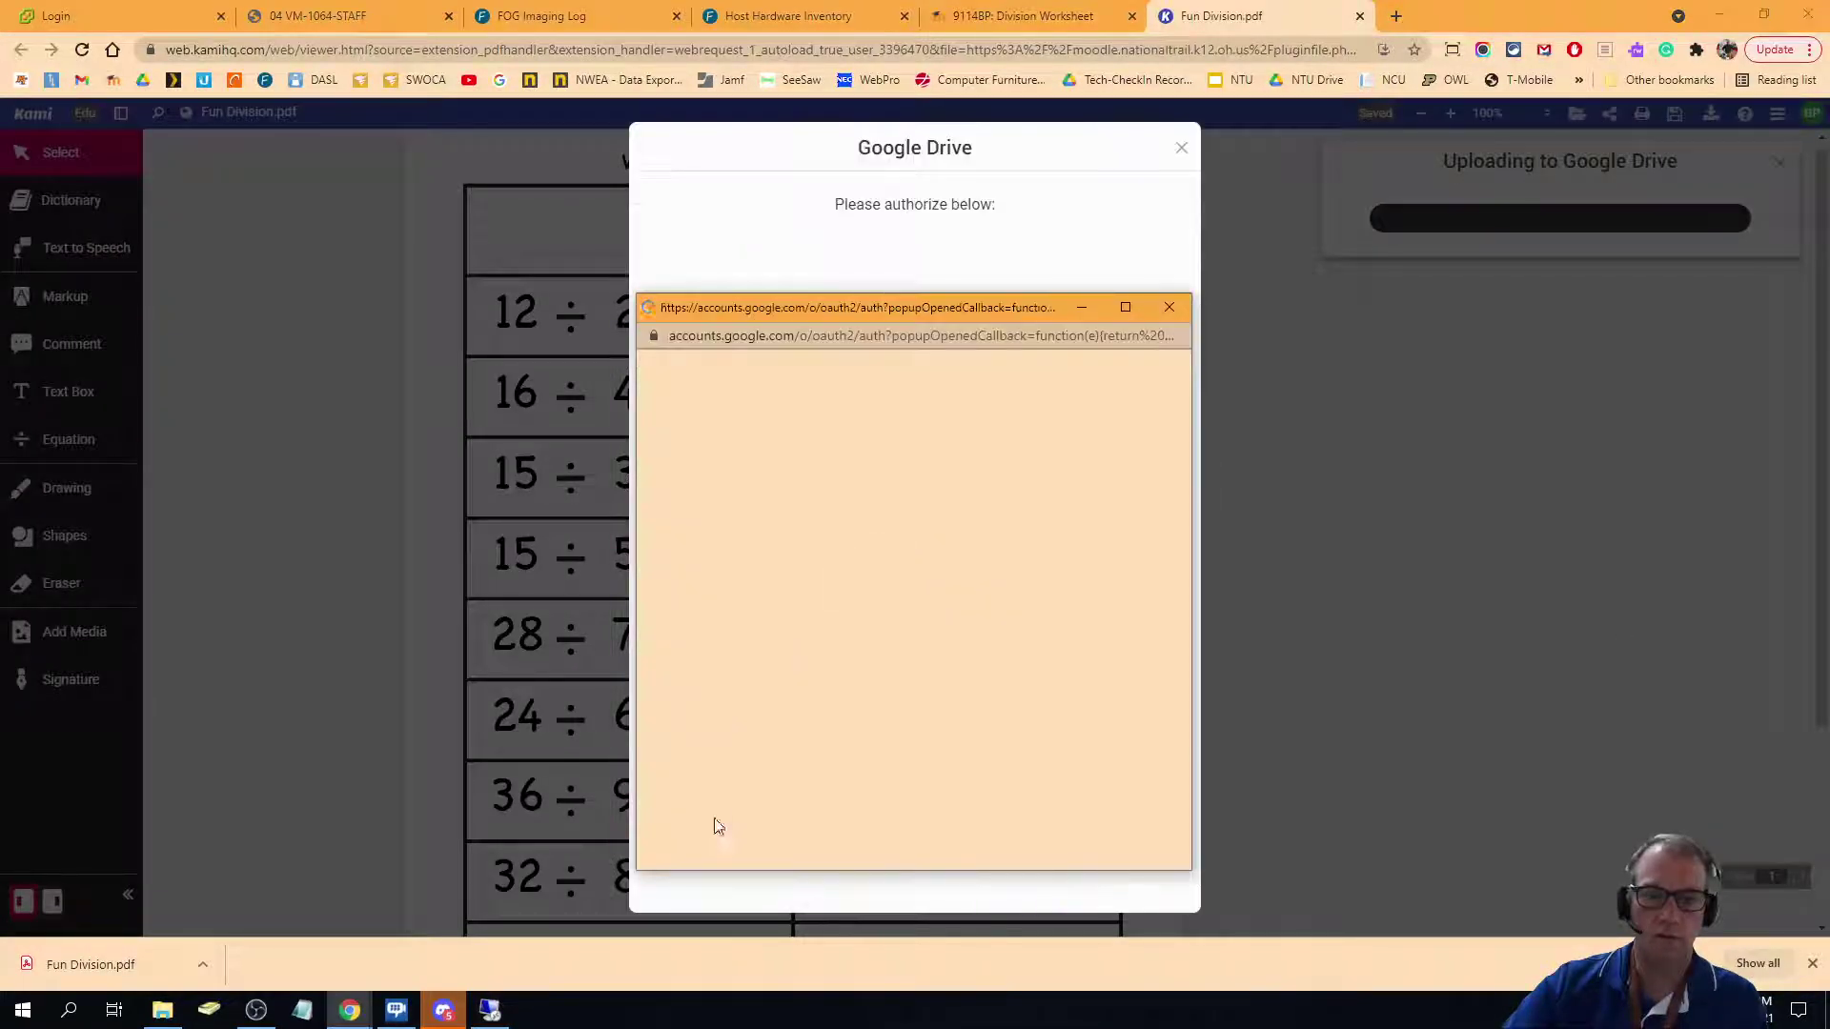
click(781, 591)
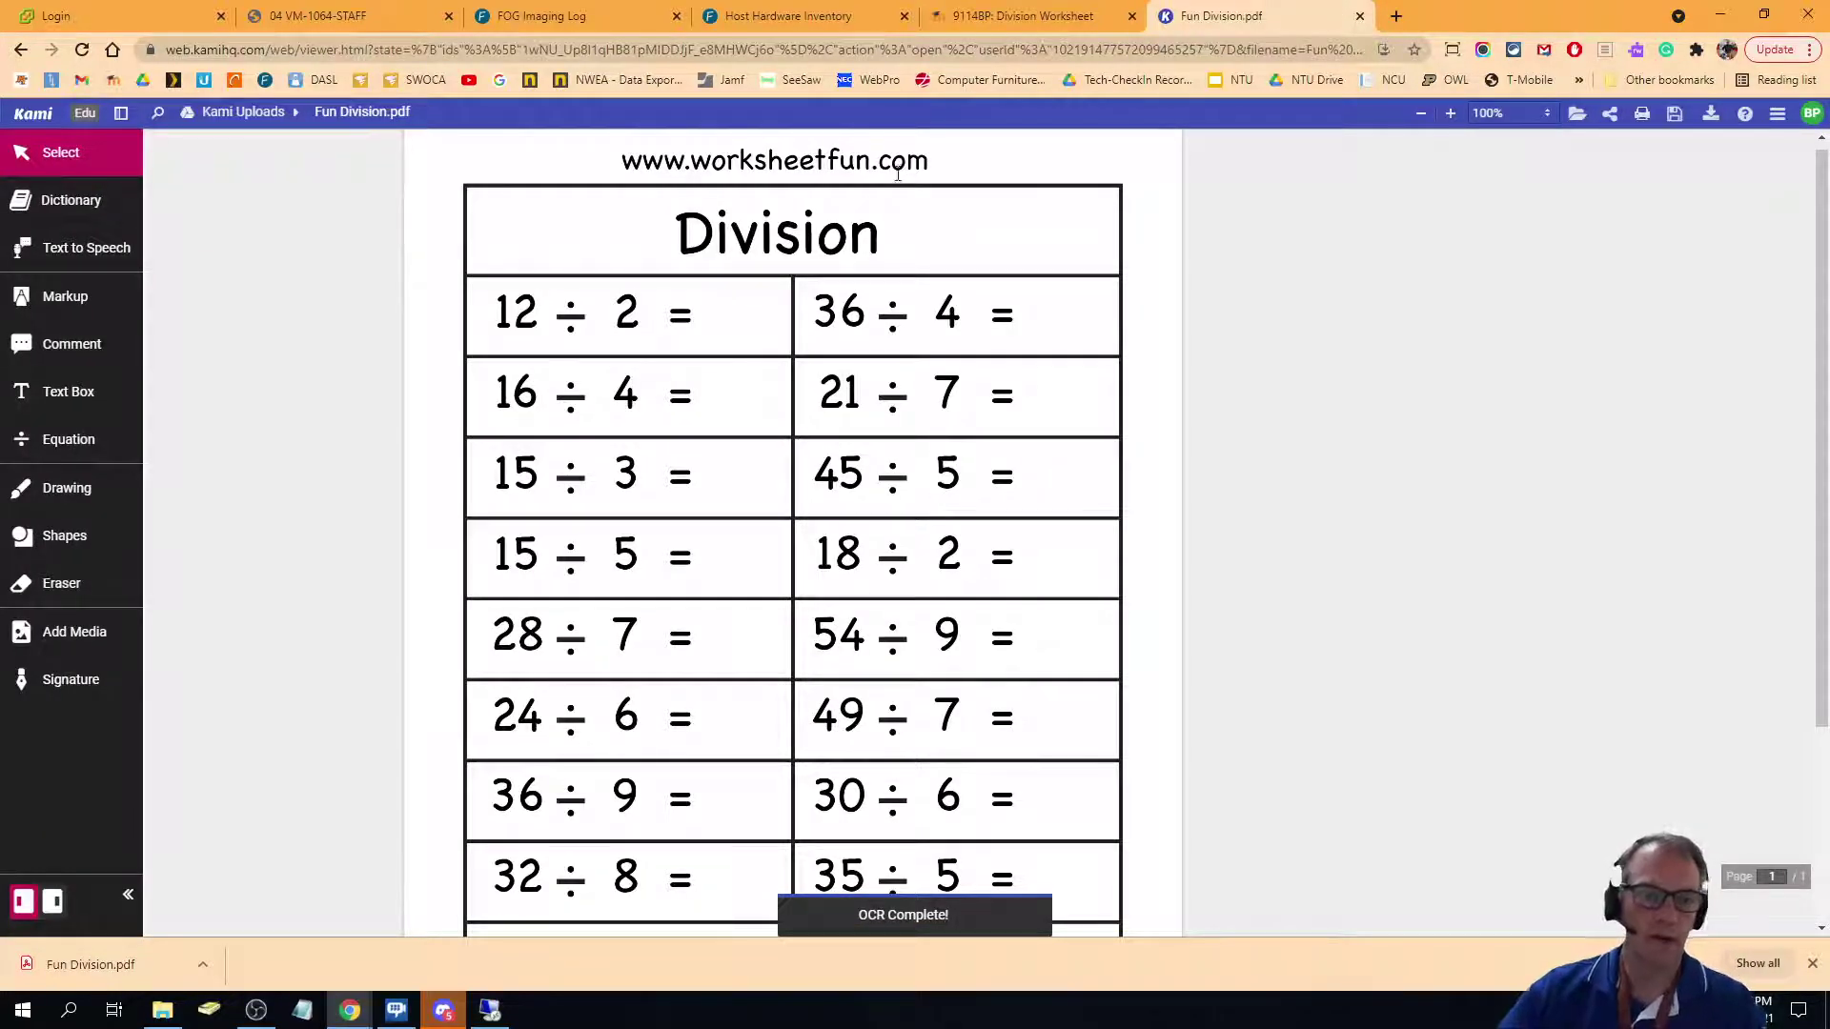
Add a text box with the student's name beside the Division title.
click(63, 394)
click(919, 252)
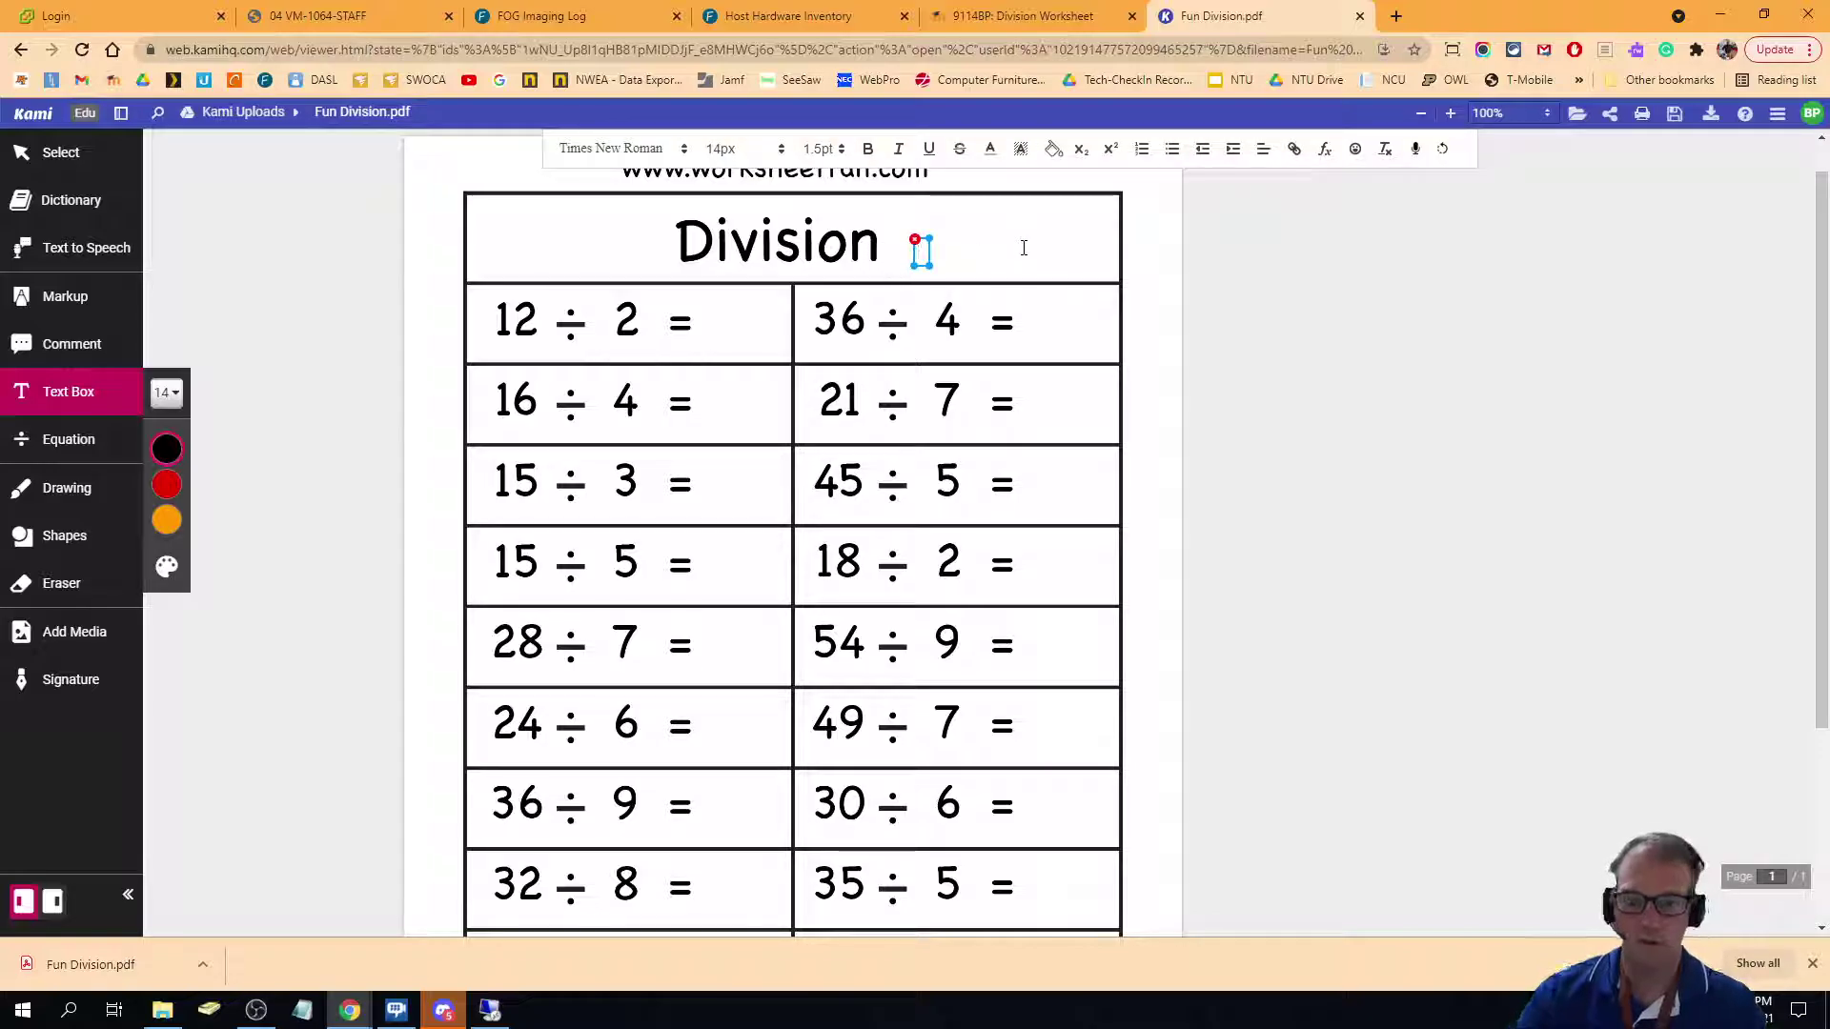
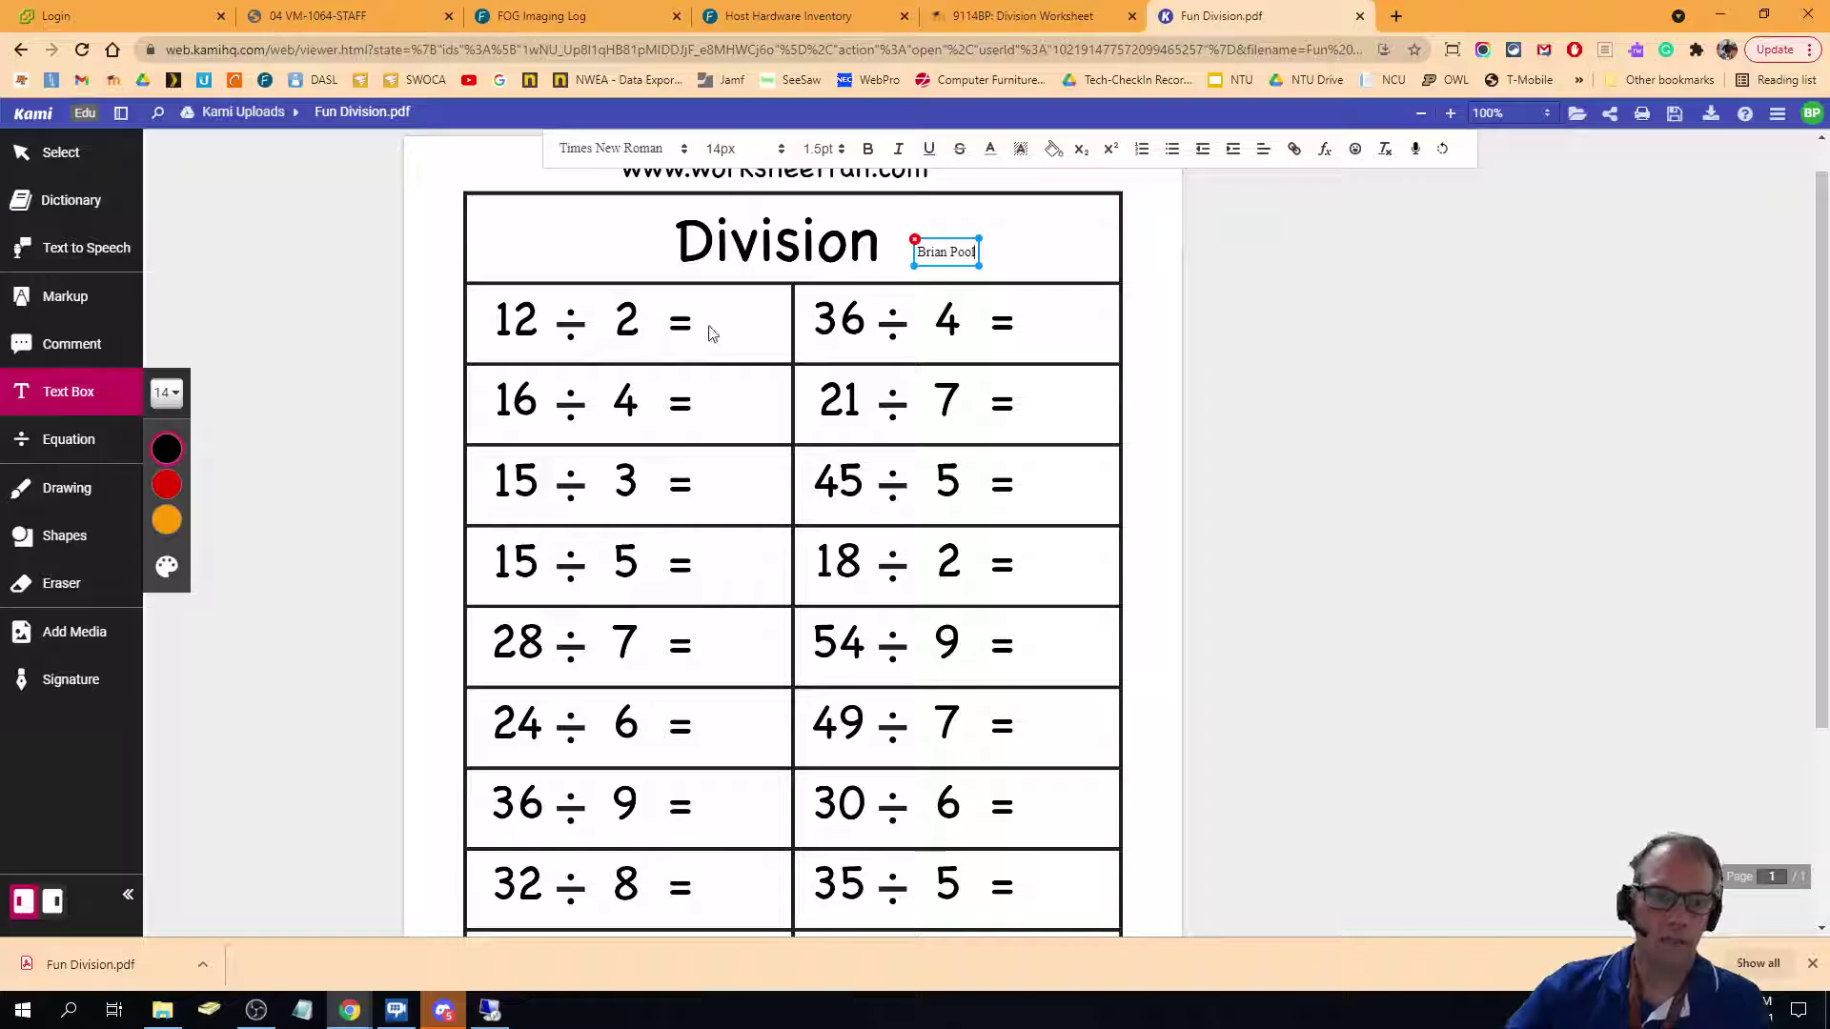
click(710, 333)
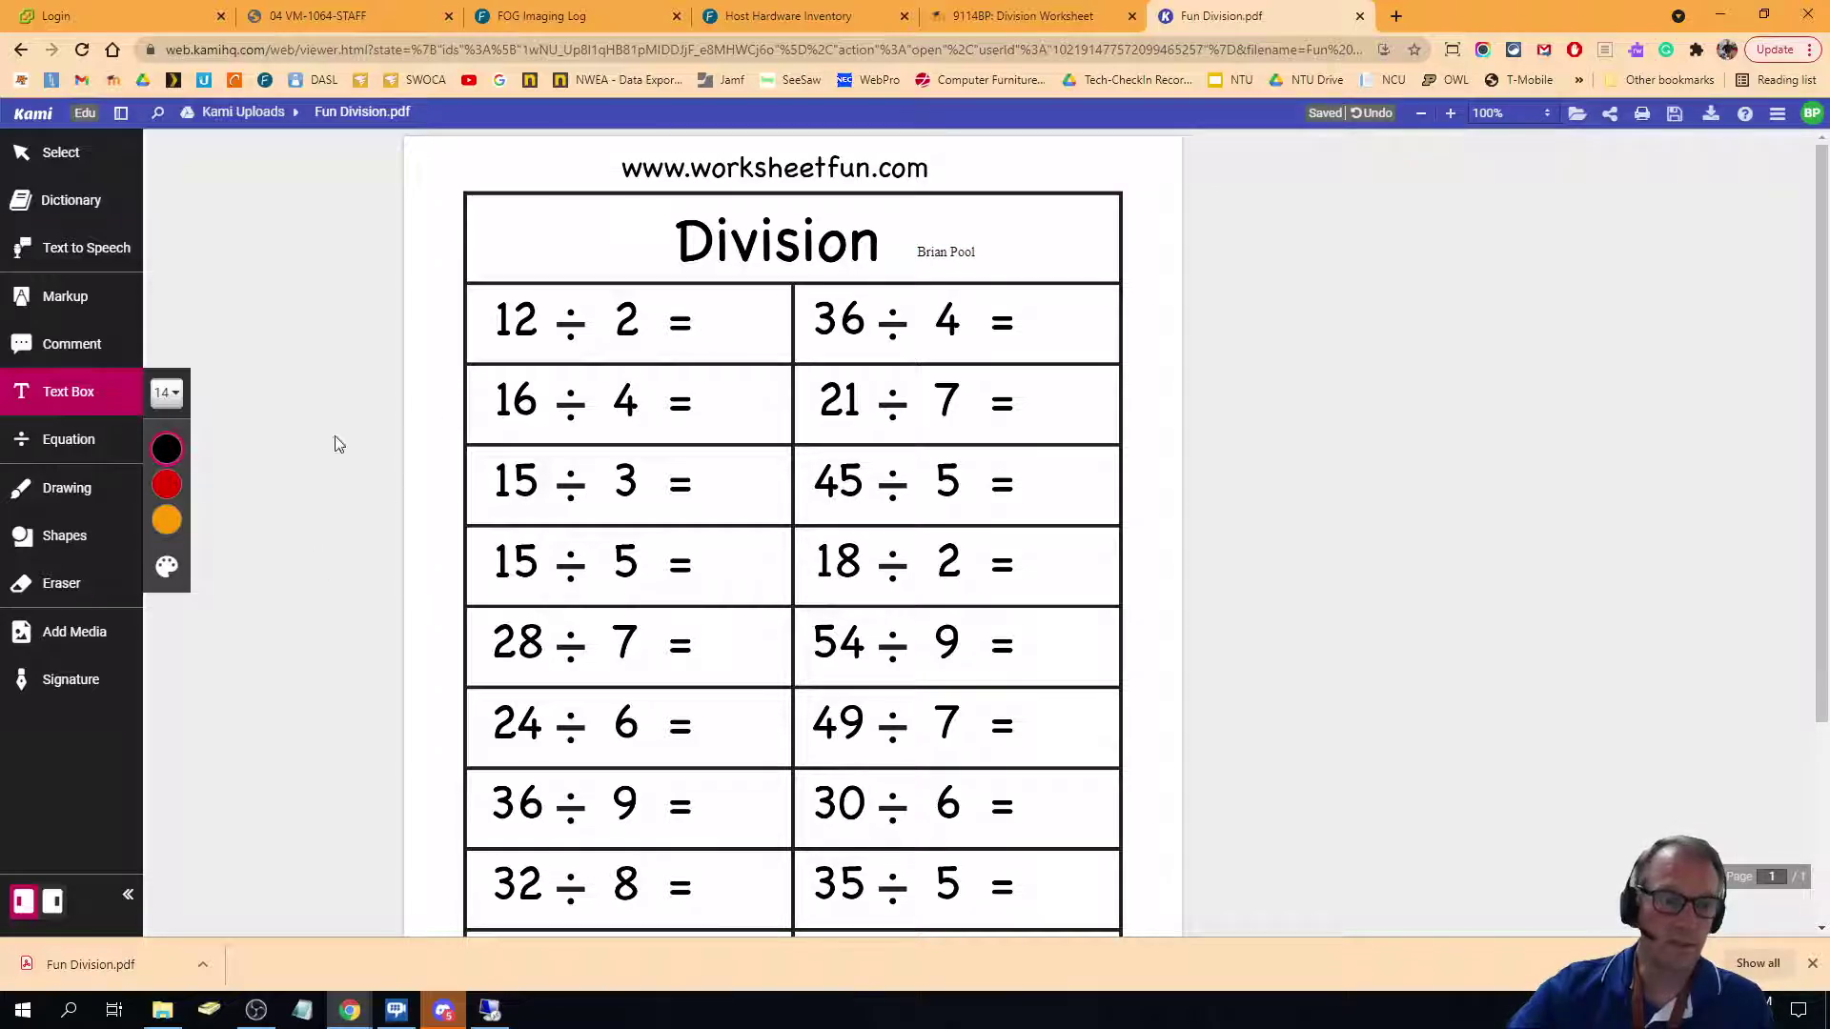
click(722, 320)
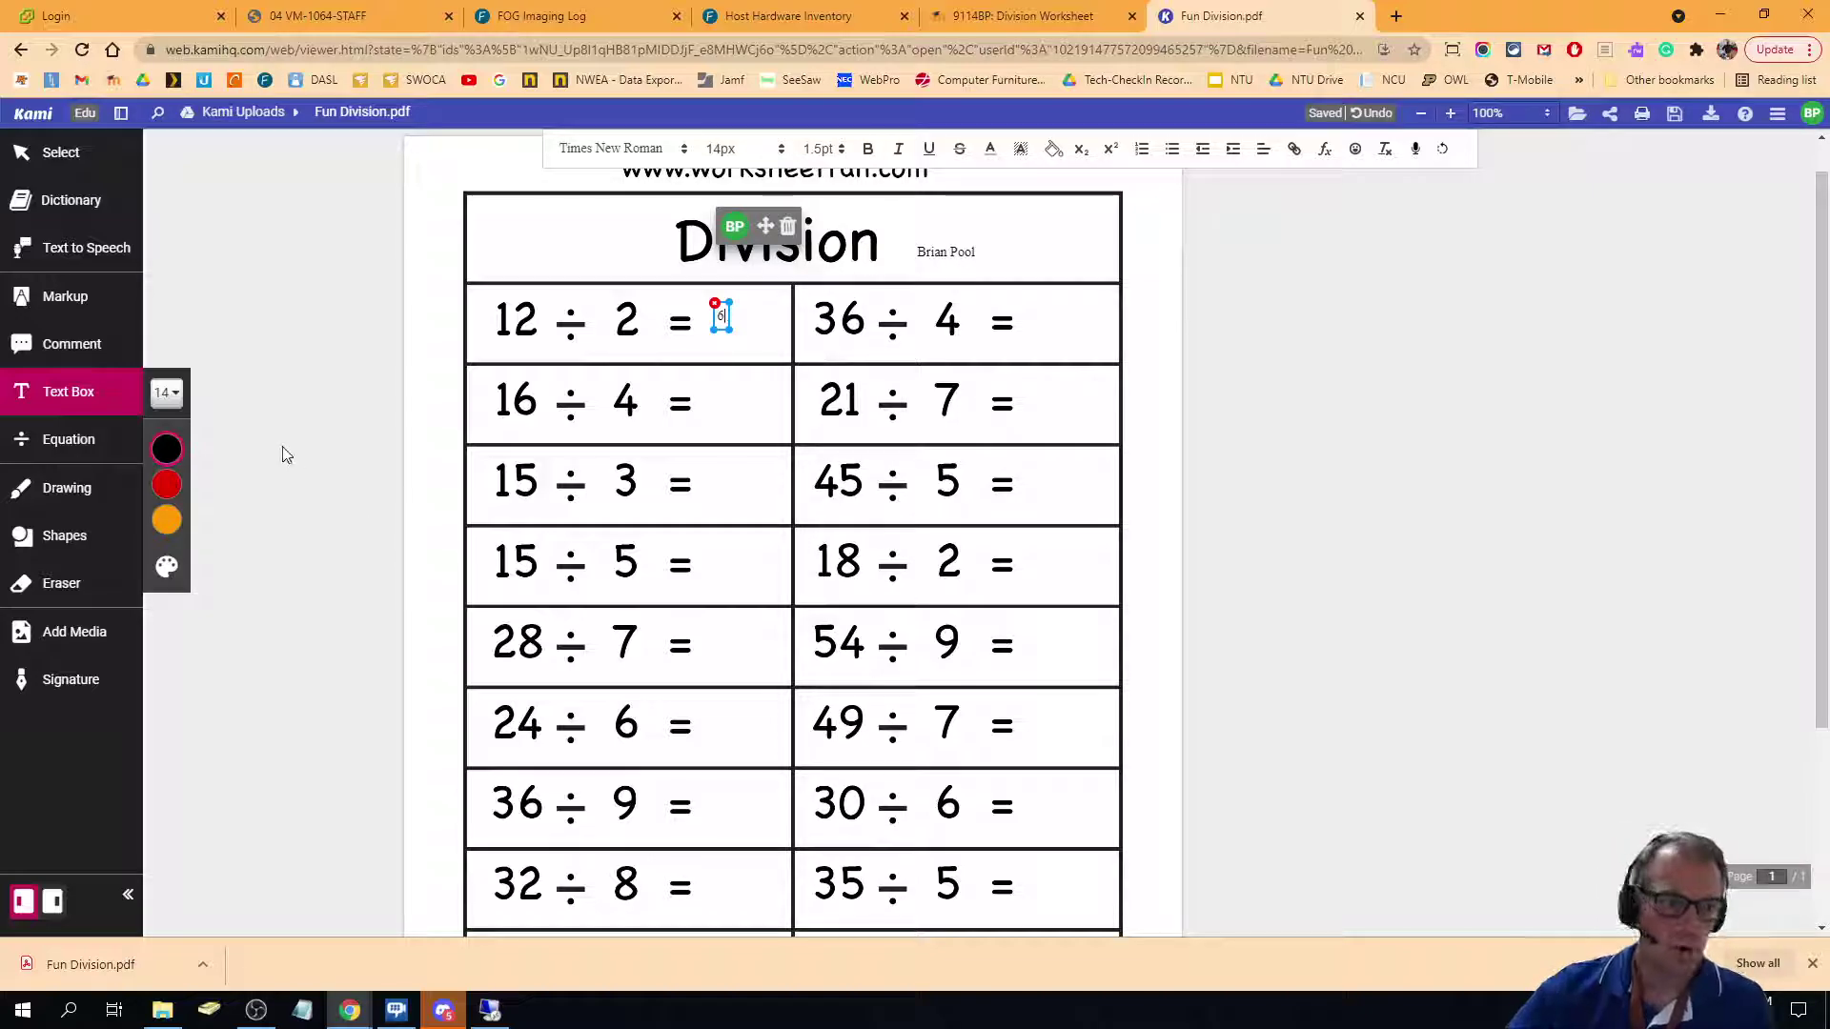
Ink a freehand answer mark beside 36 ÷ 4, undoing the accidental move of the 6.
click(67, 488)
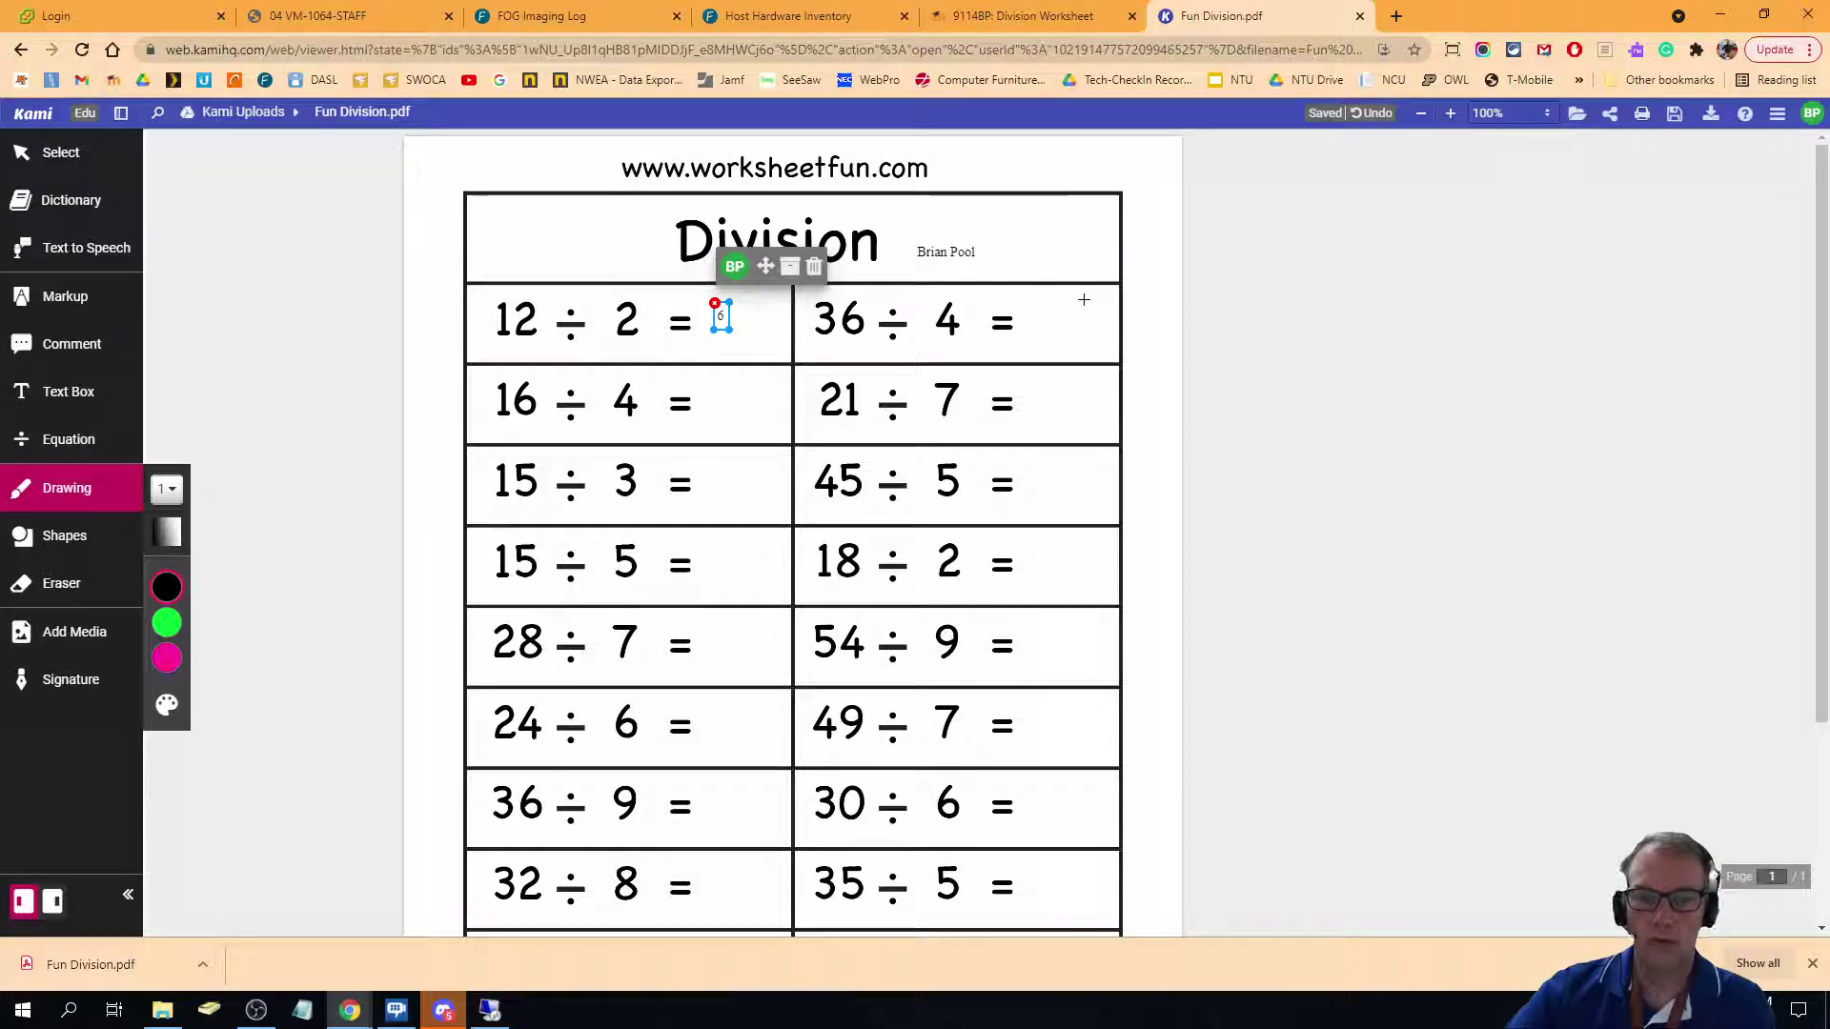
drag(1055, 292, 1093, 328)
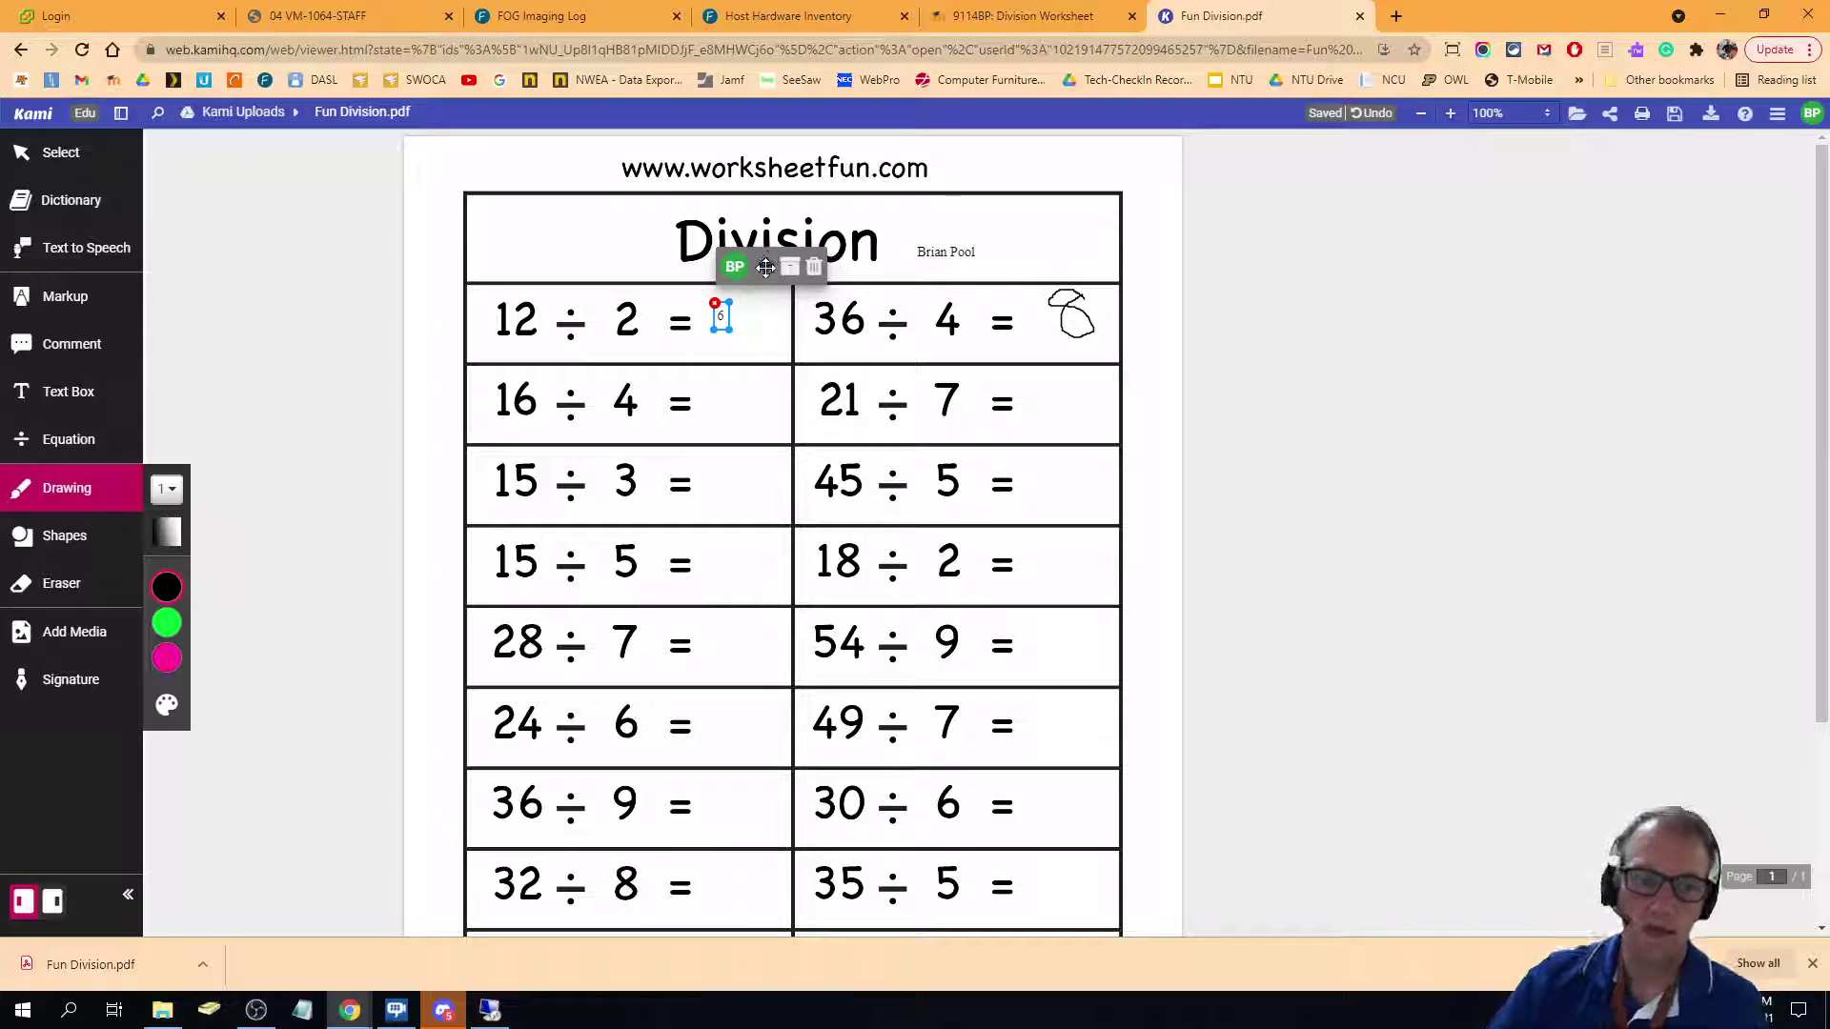
drag(765, 265, 1217, 188)
key(ctrl+z)
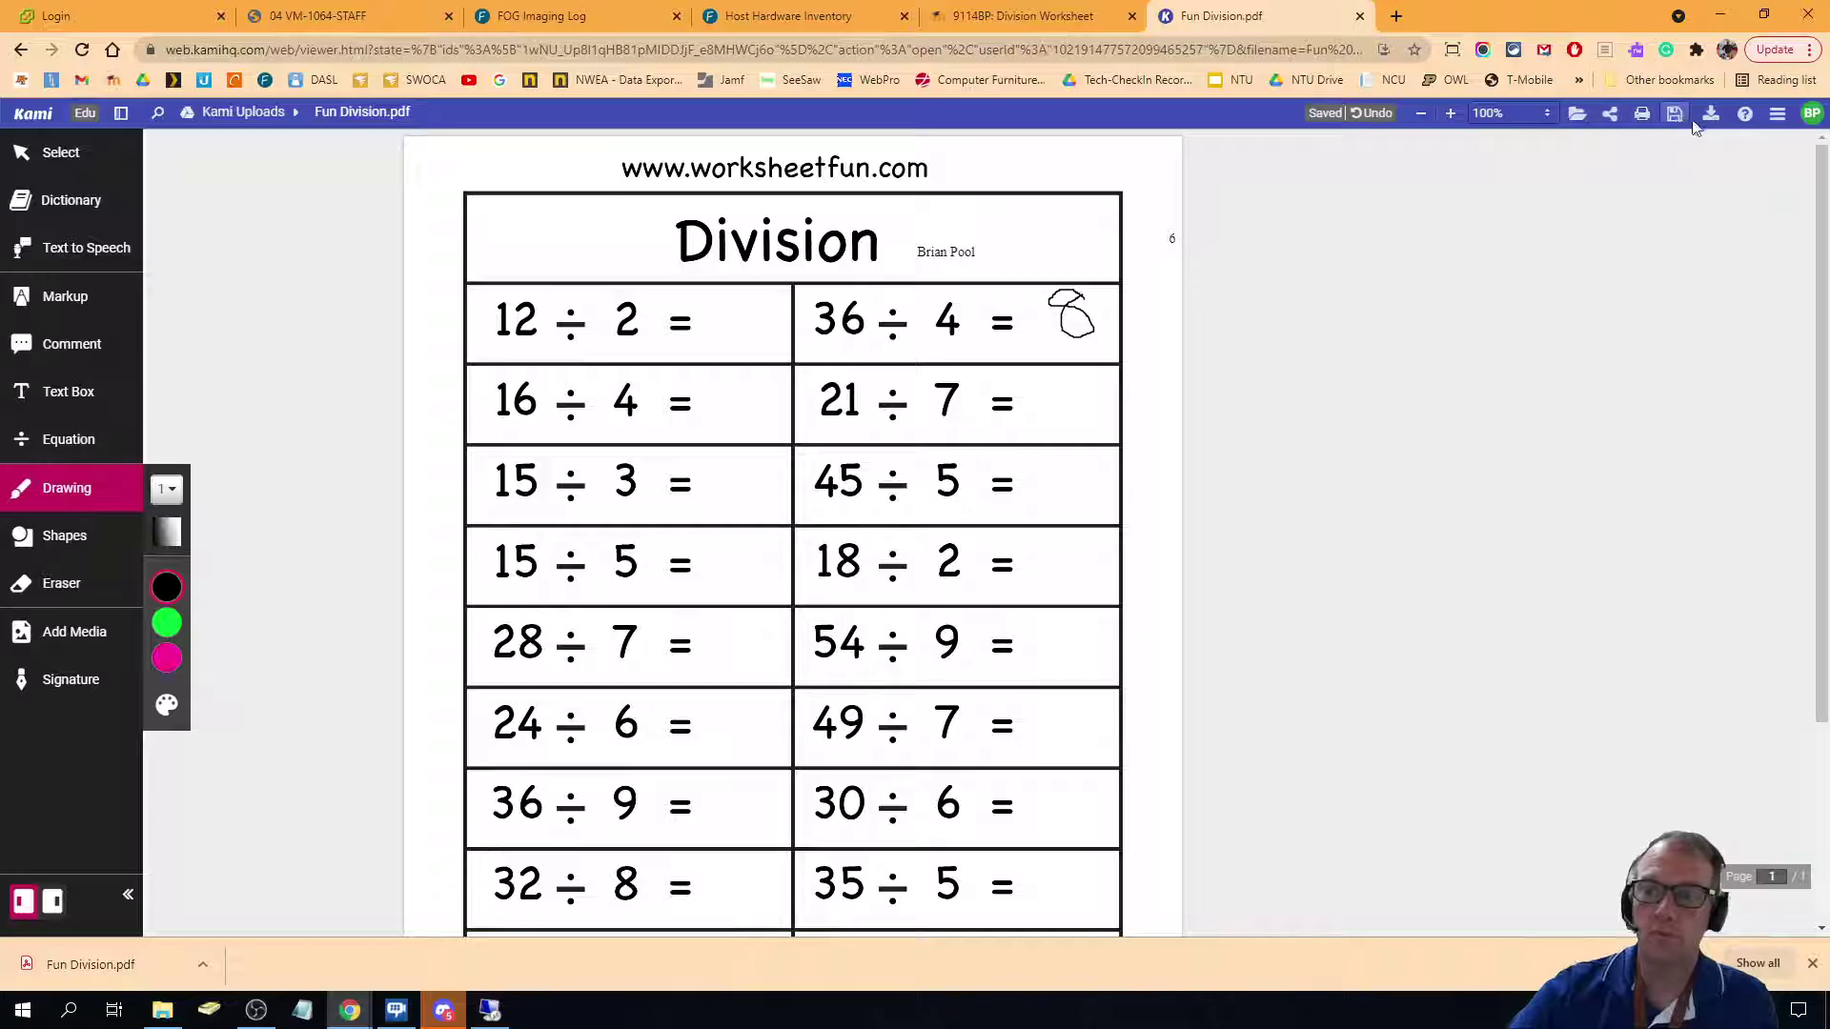
Export the worksheet as a PDF with all annotations to your computer.
click(1712, 125)
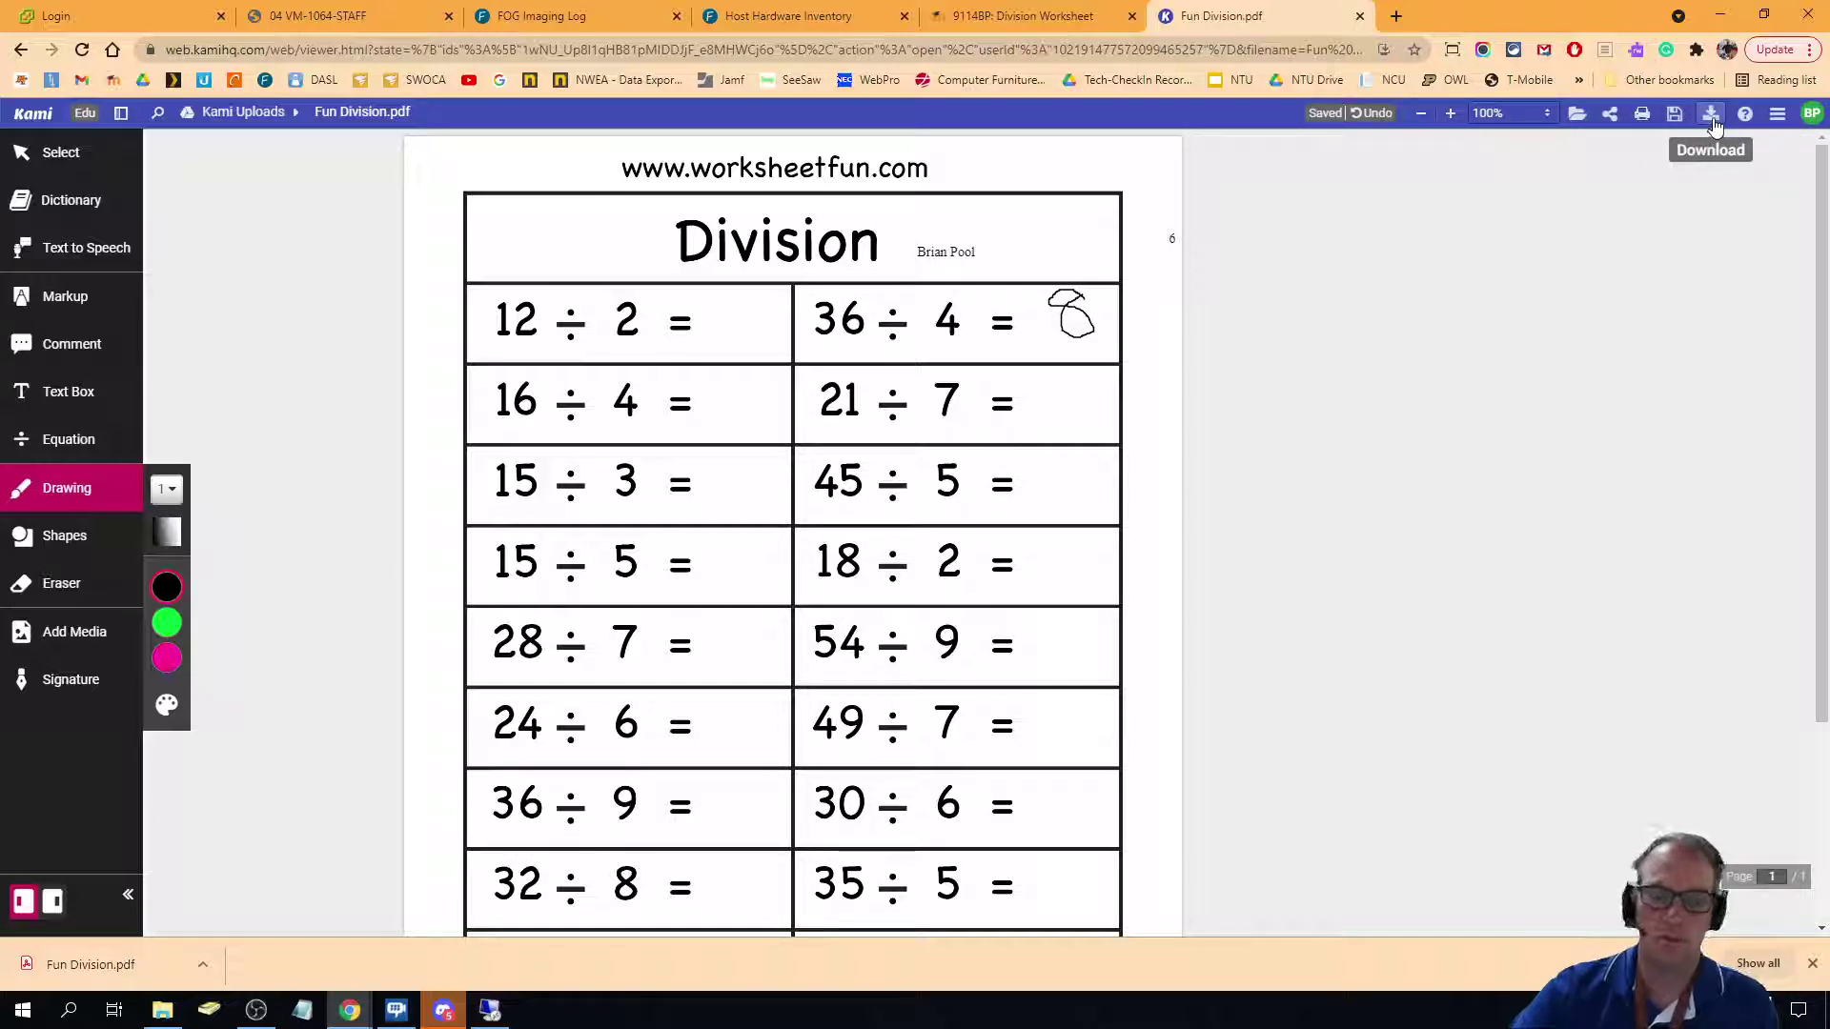
click(1712, 126)
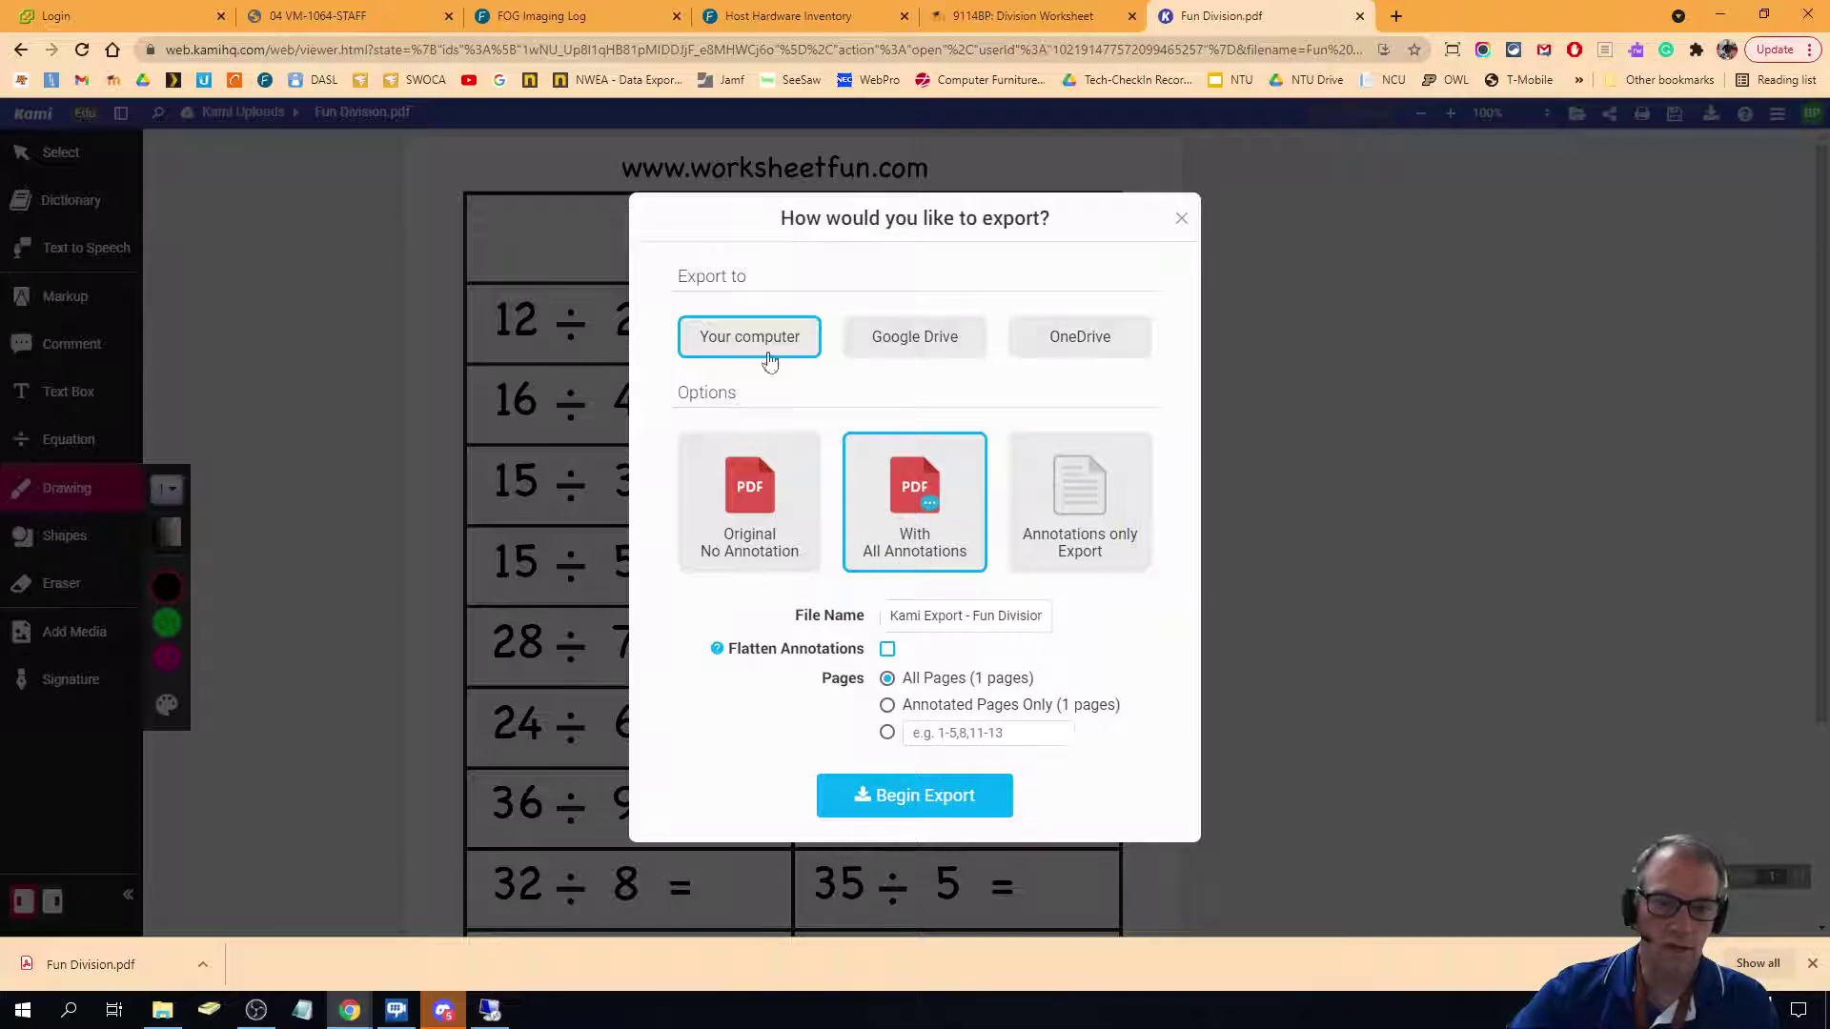
click(928, 796)
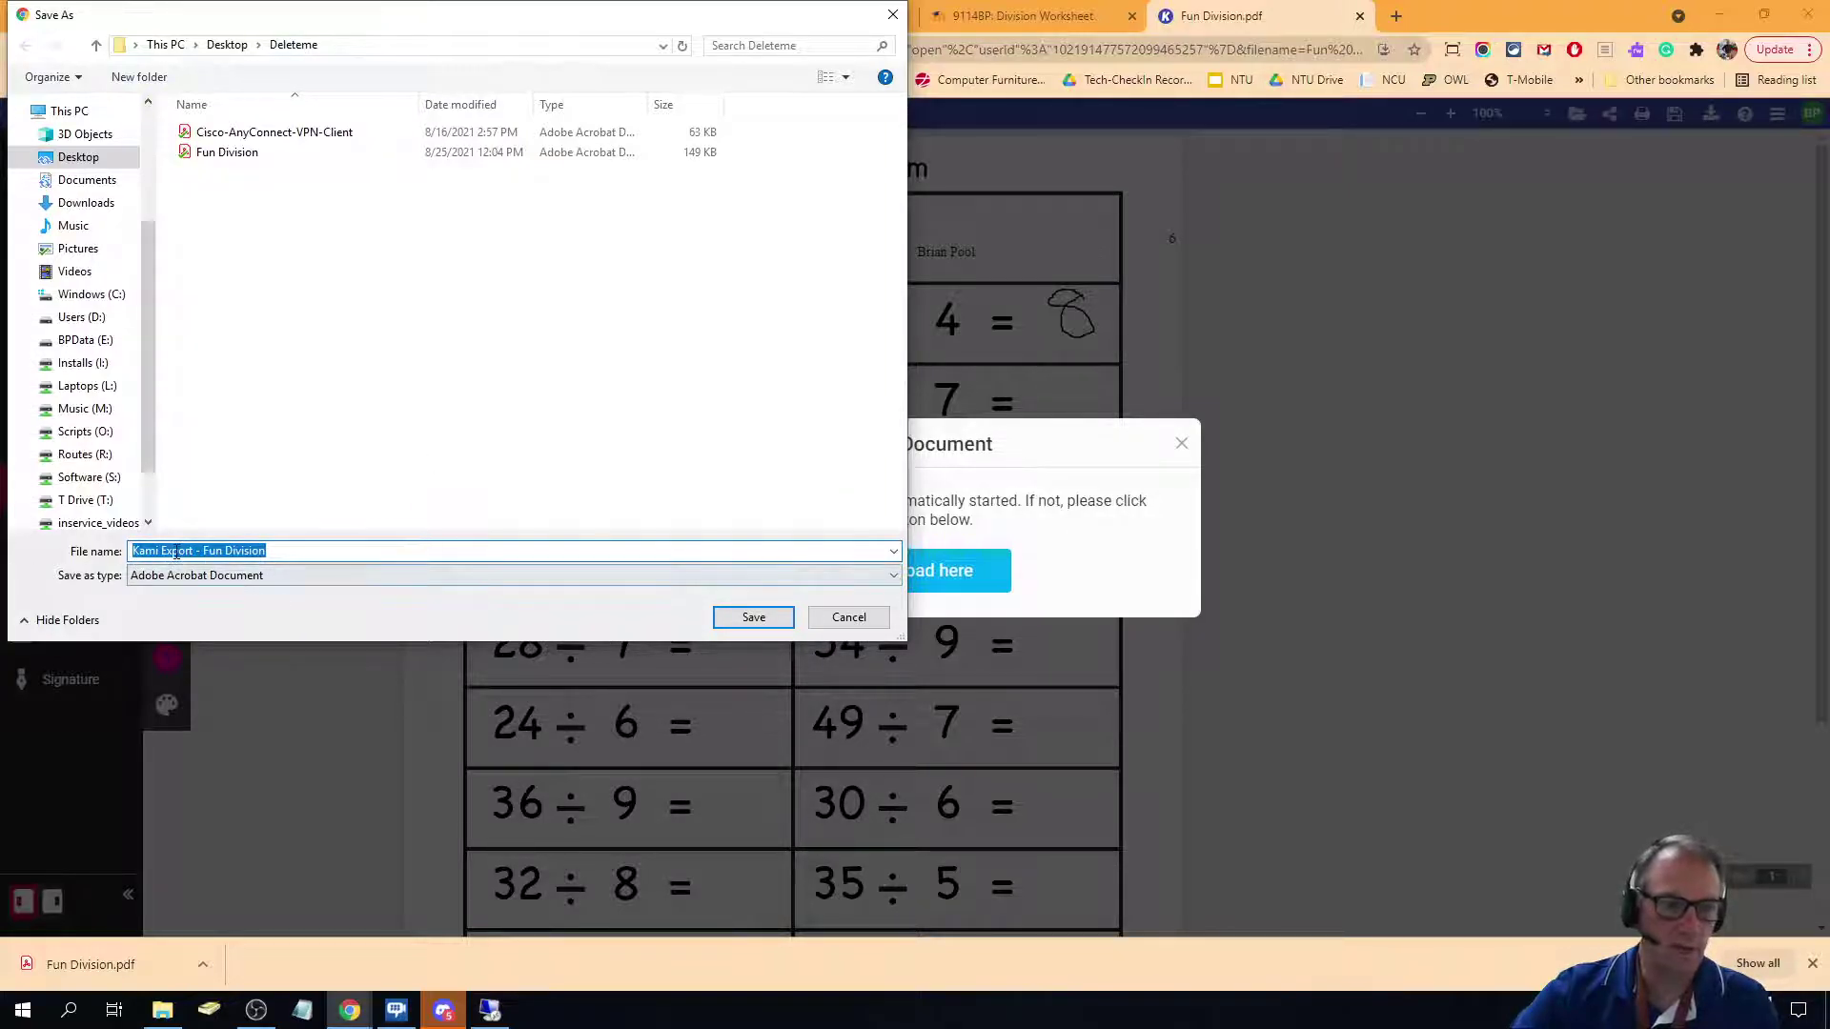
Replace 'Kami Export' in the file name with the student's name, save, and return to Moodle.
click(175, 552)
drag(195, 552, 133, 553)
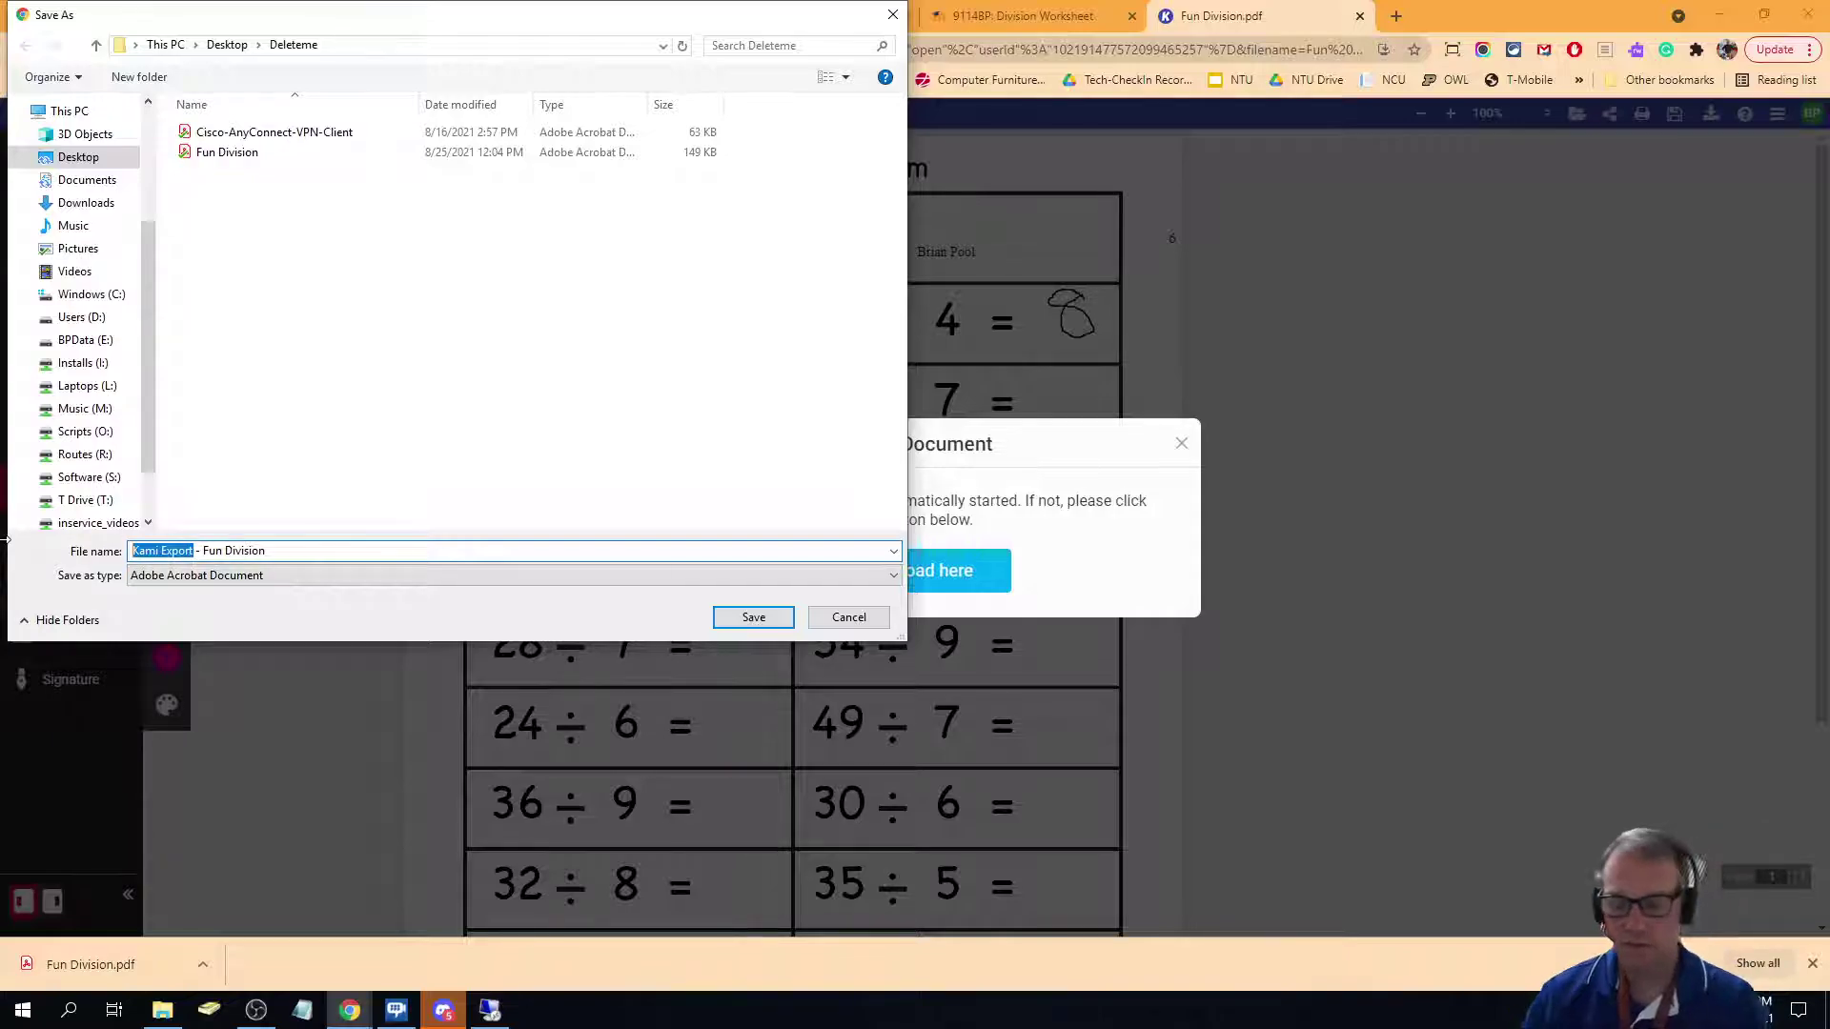
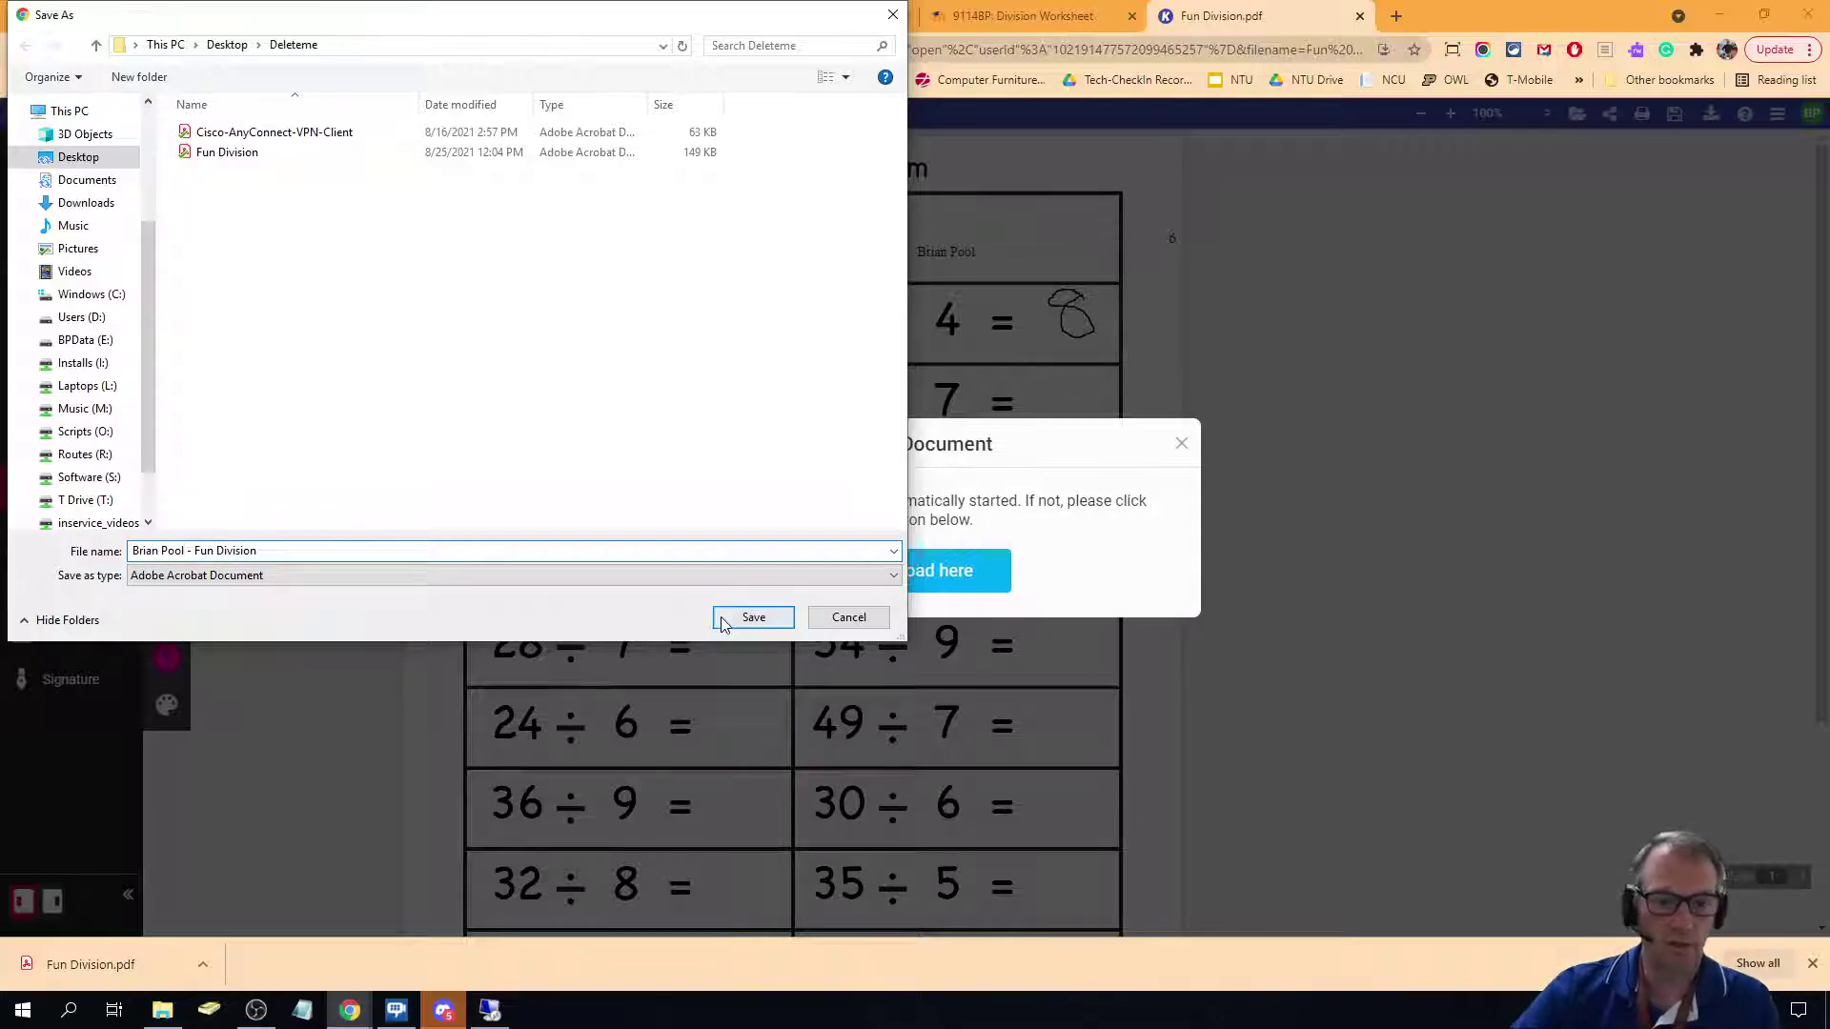
click(724, 617)
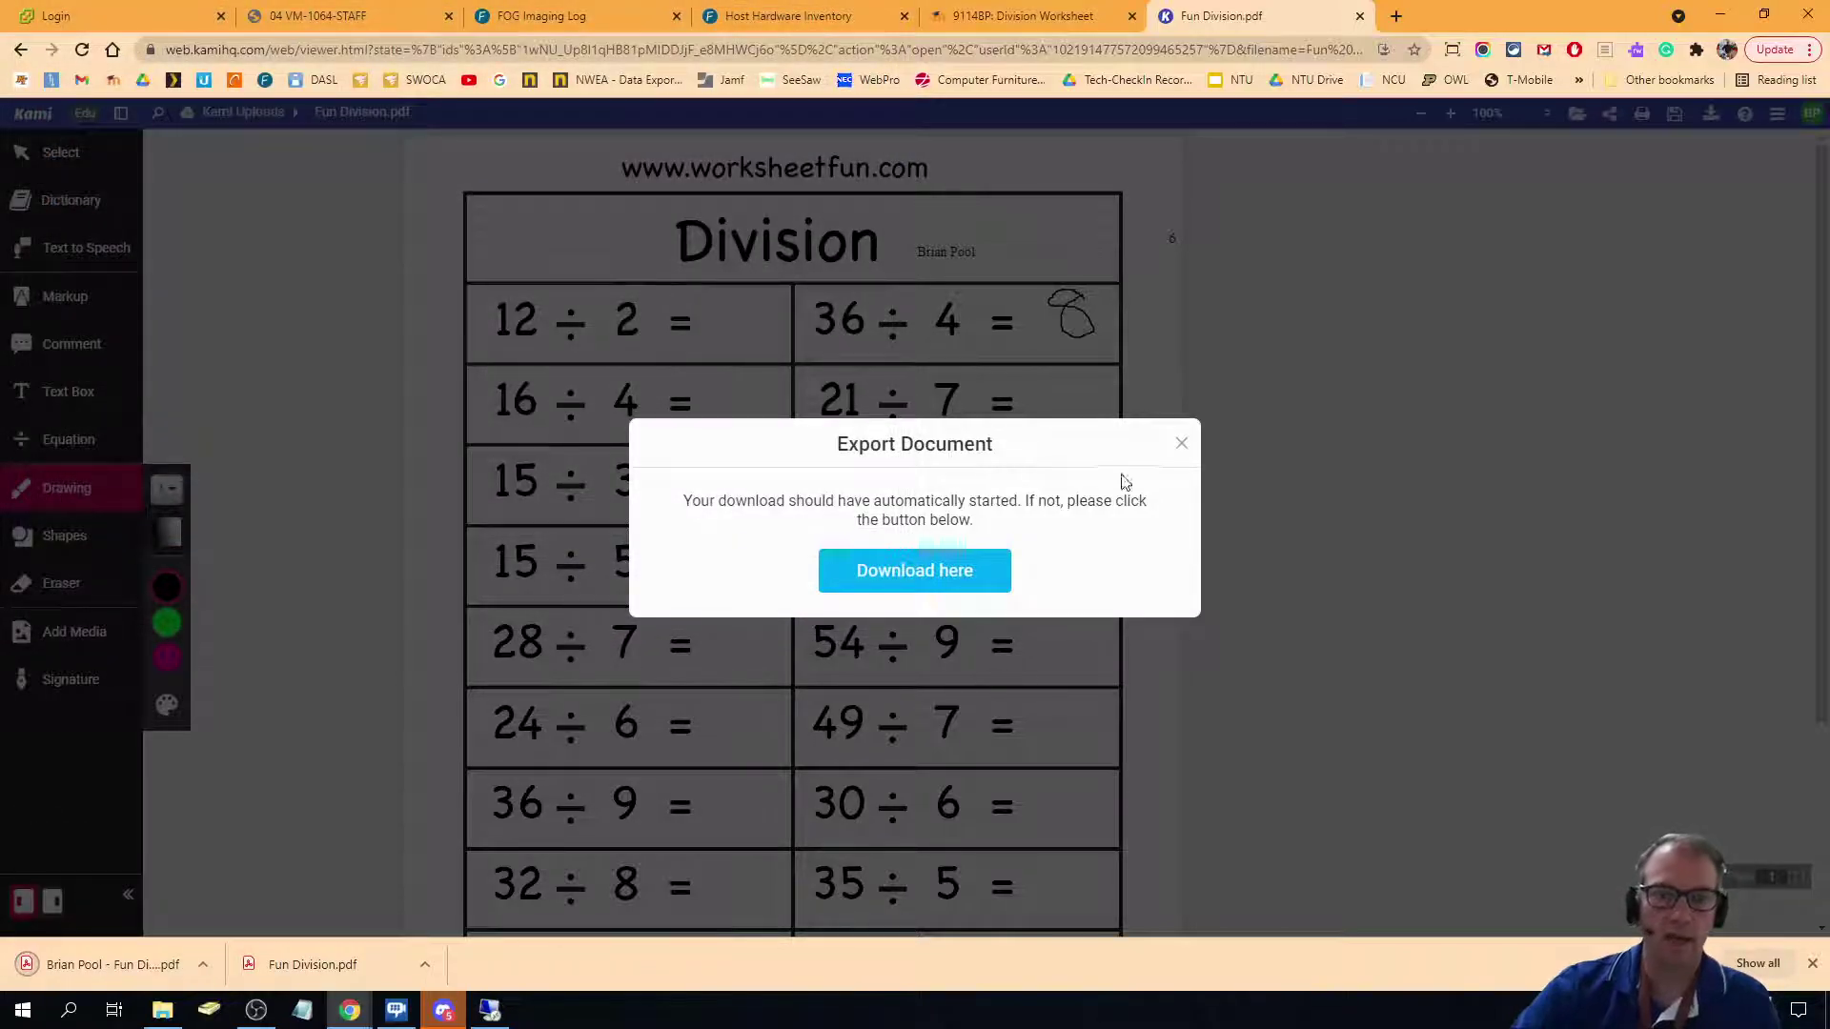
click(983, 19)
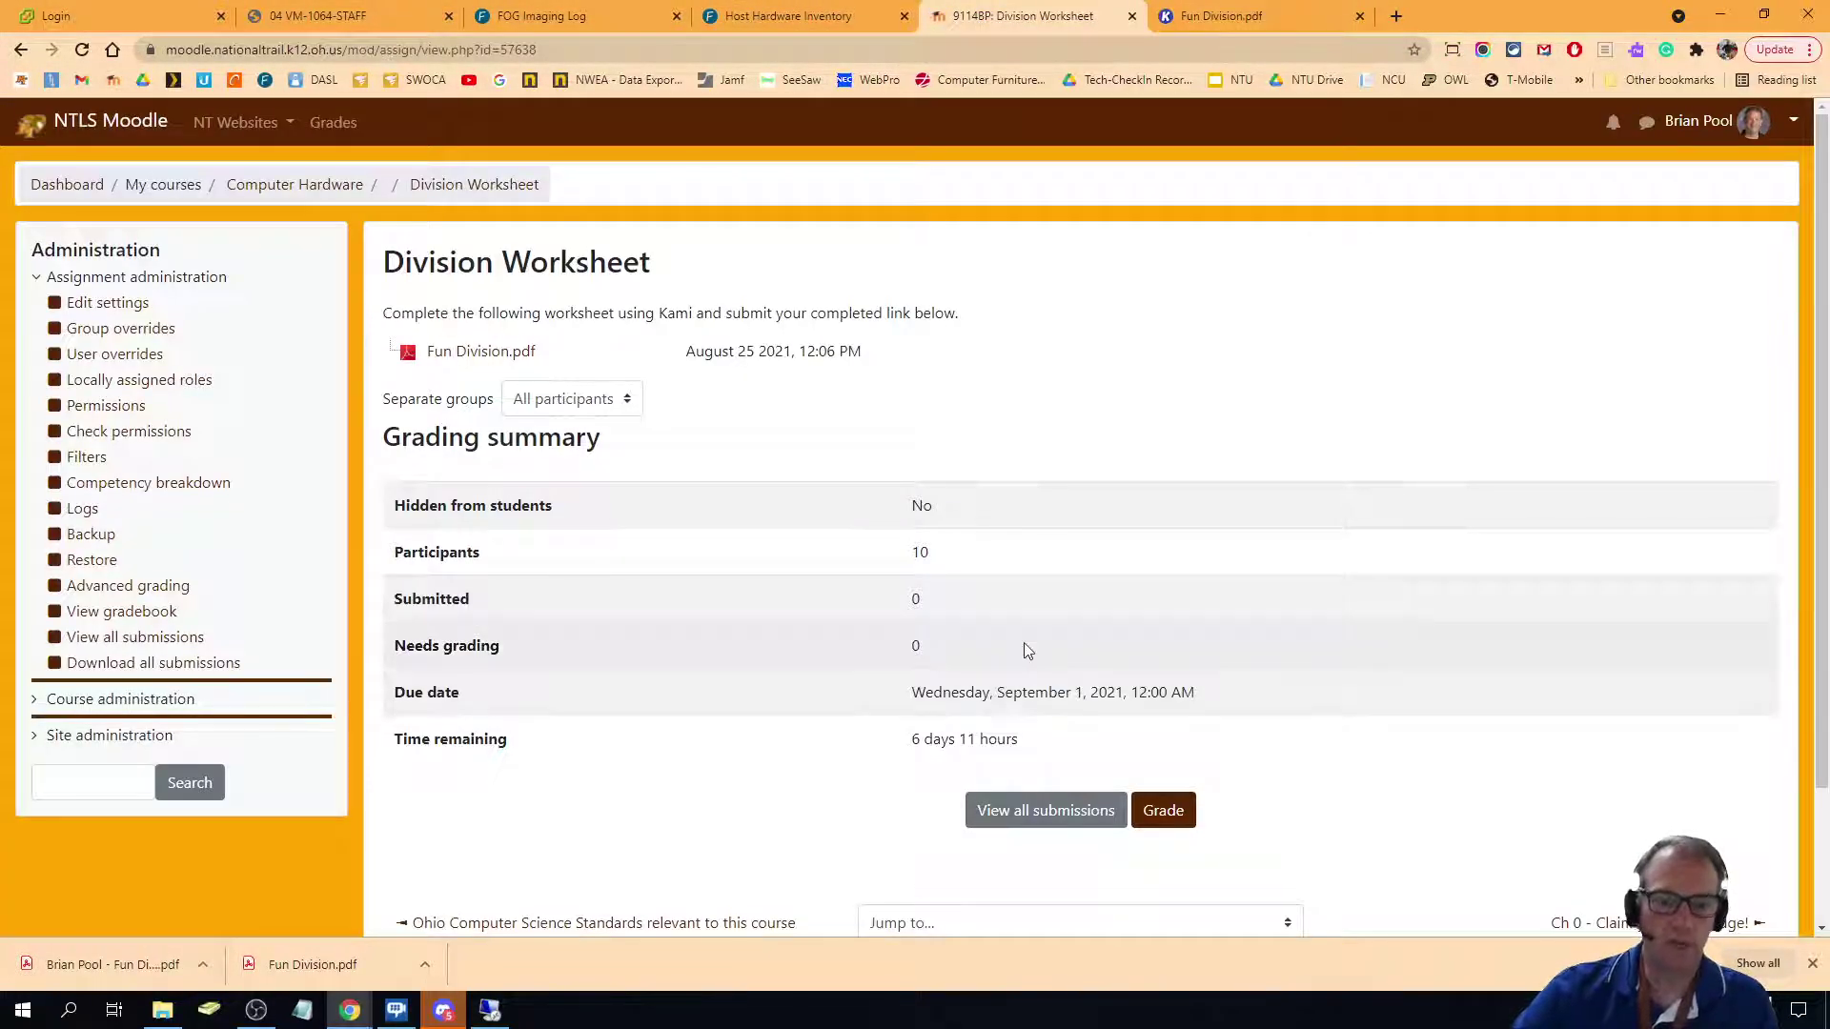
Reload Division Worksheet as the student, showing submission status No attempt.
scroll(1022, 645, down, 2)
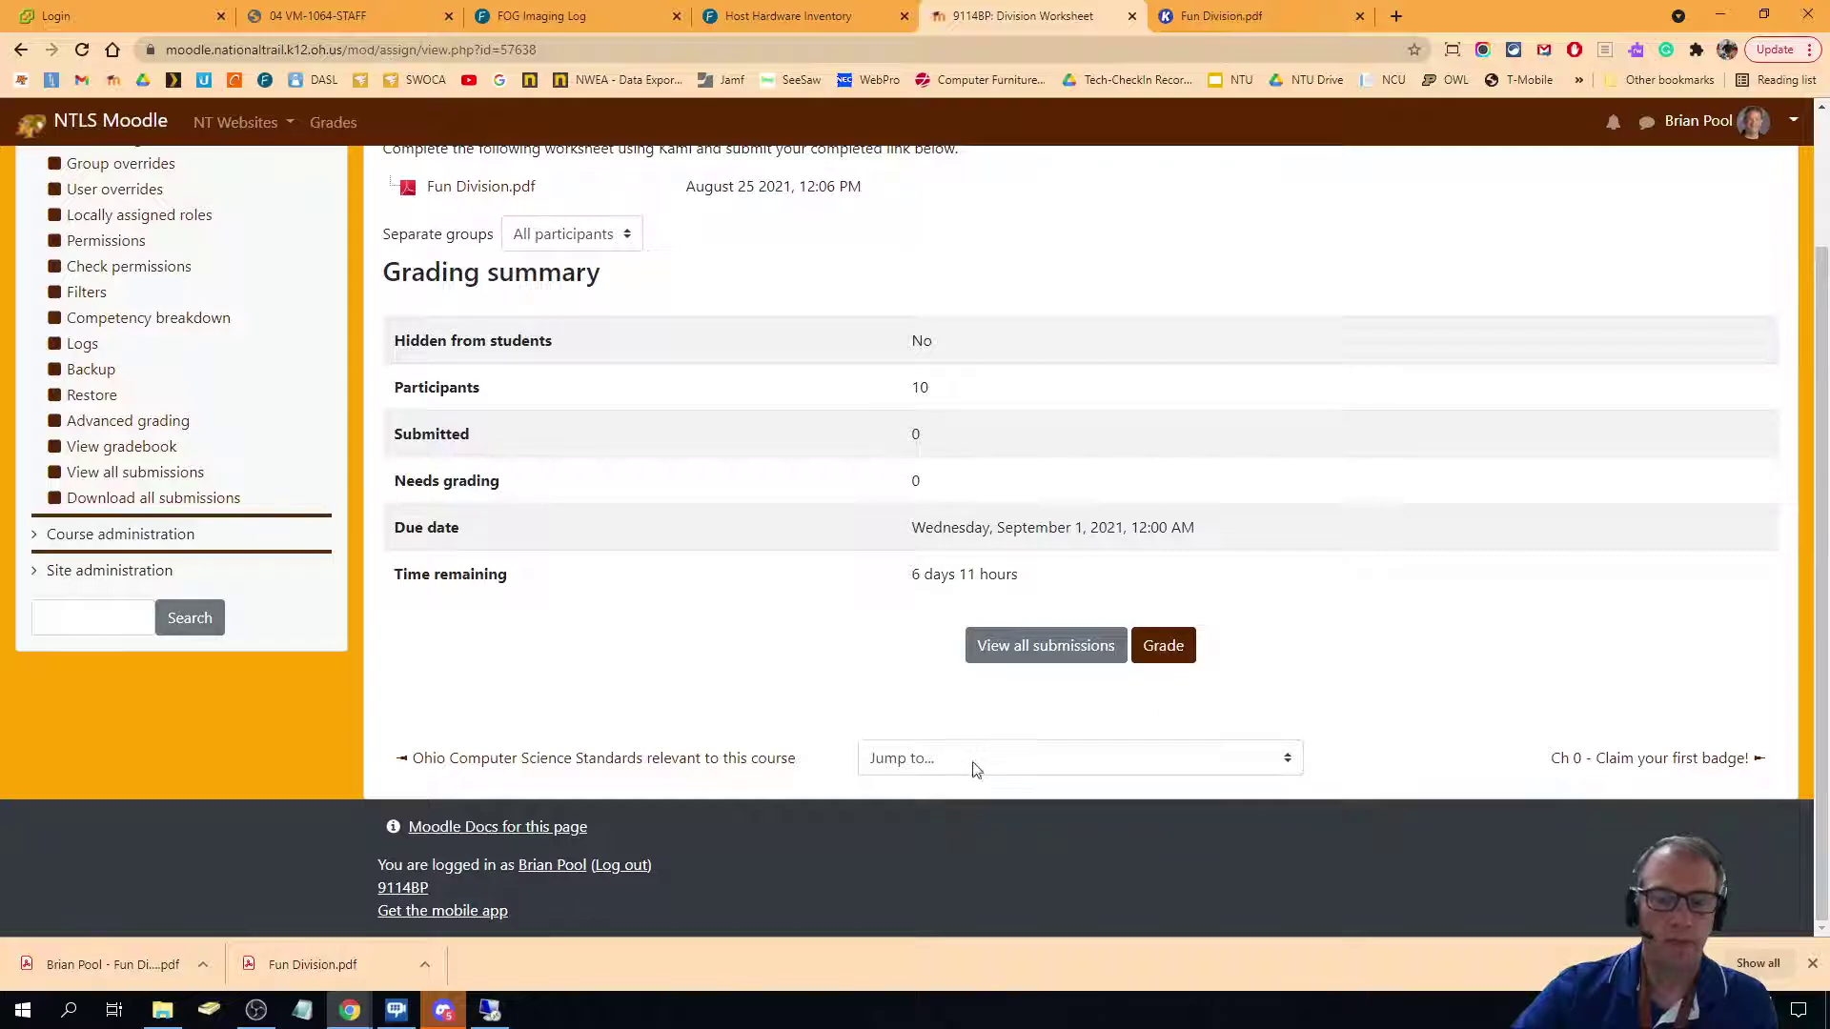
scroll(972, 772, up, 2)
scroll(667, 848, down, 2)
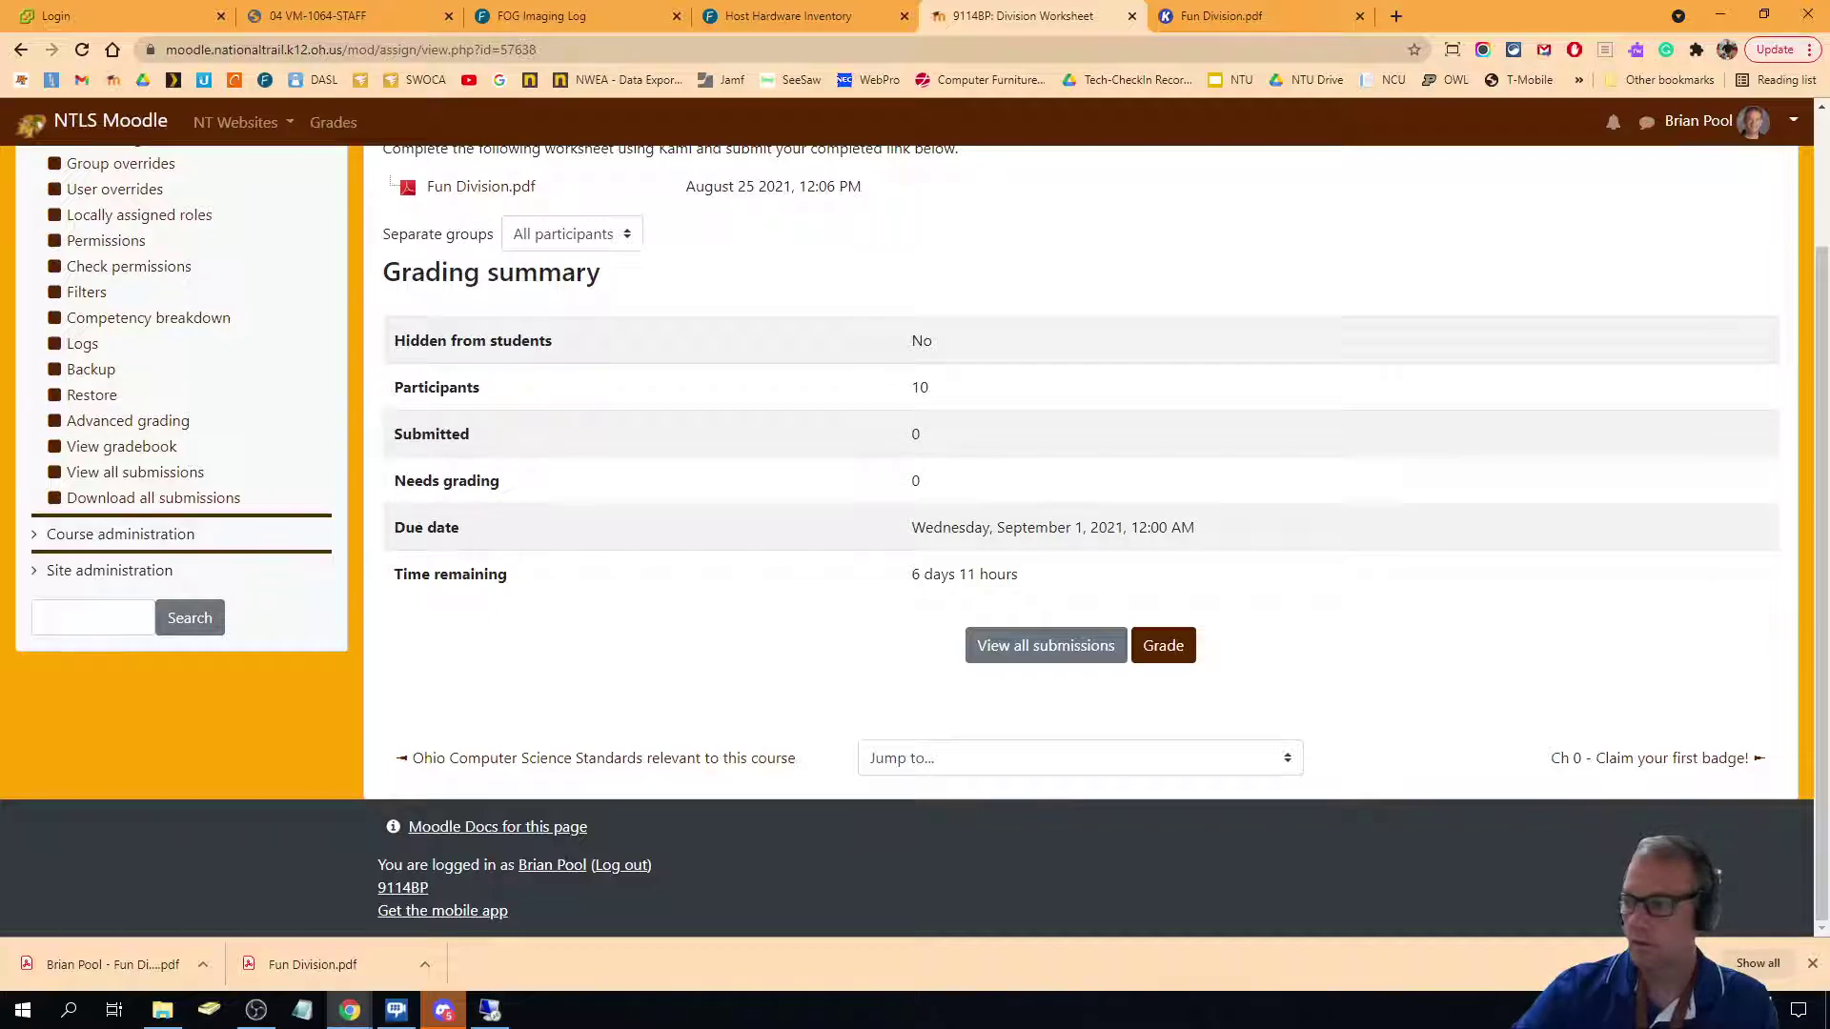
key(F5)
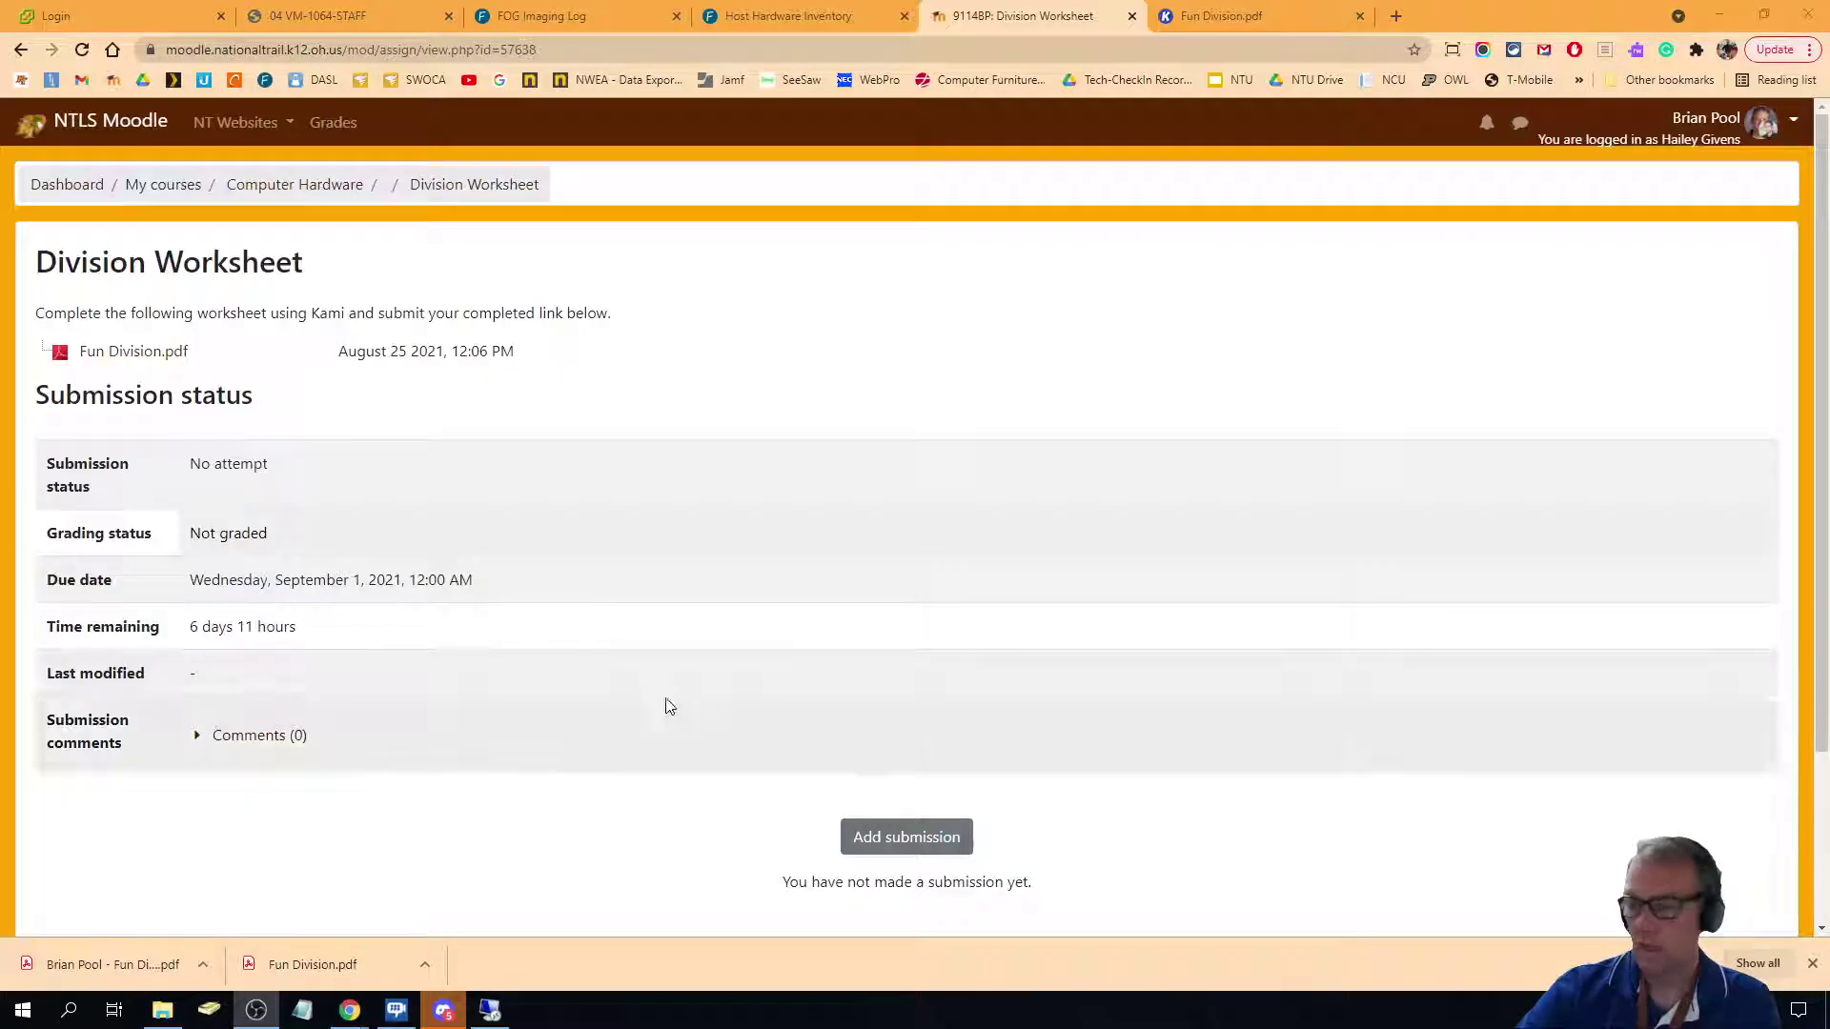
scroll(701, 536, down, 3)
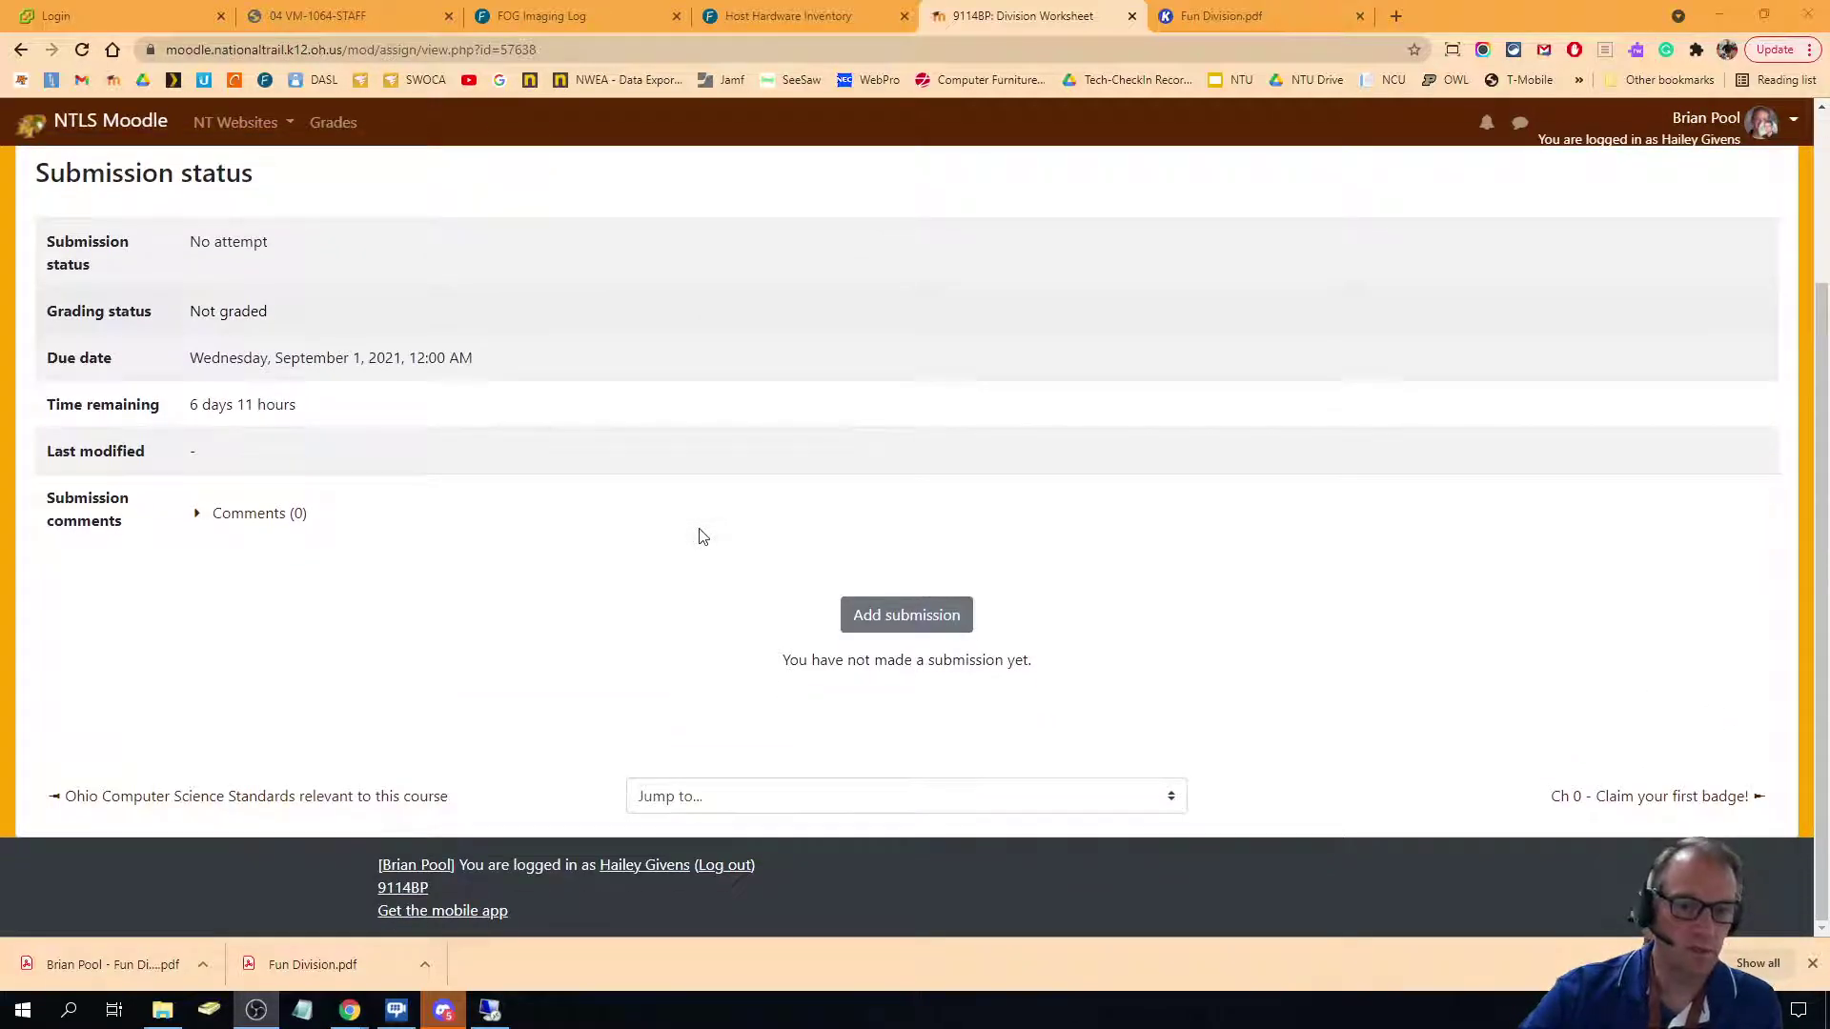
scroll(440, 548, up, 2)
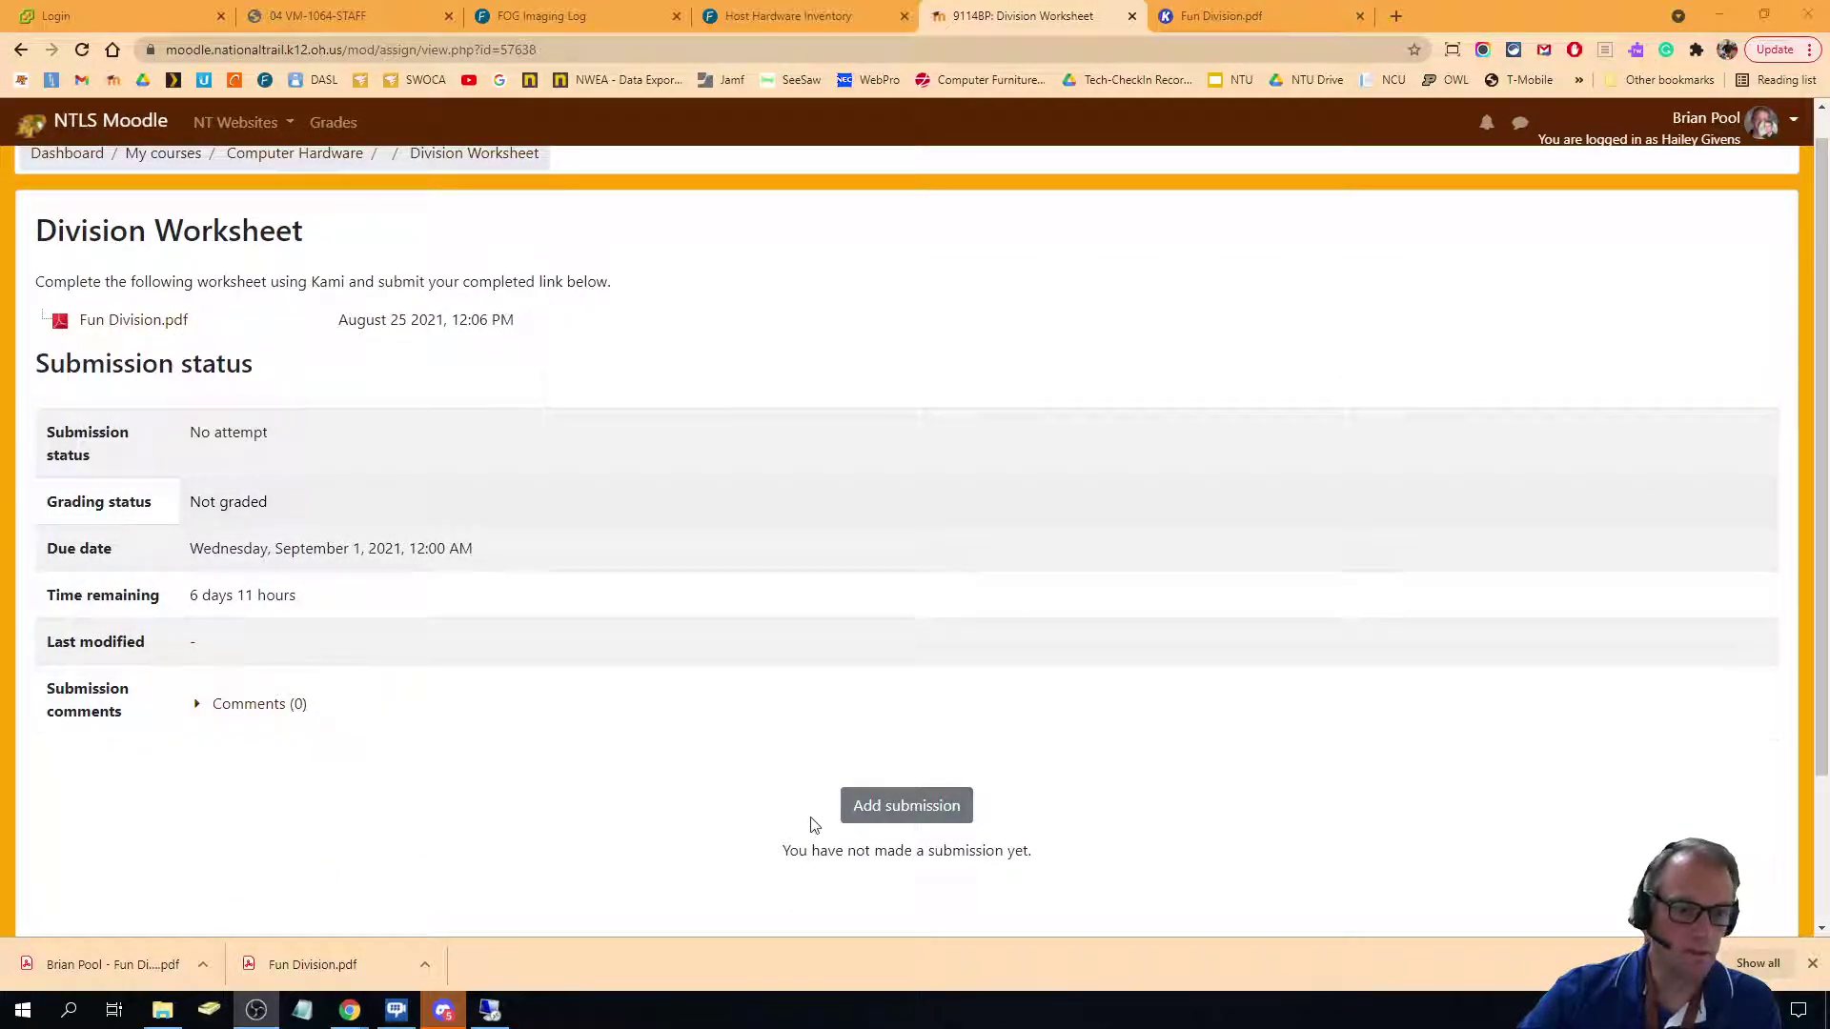
Upload the renamed annotated PDF as a file submission and submit it for grading.
click(904, 807)
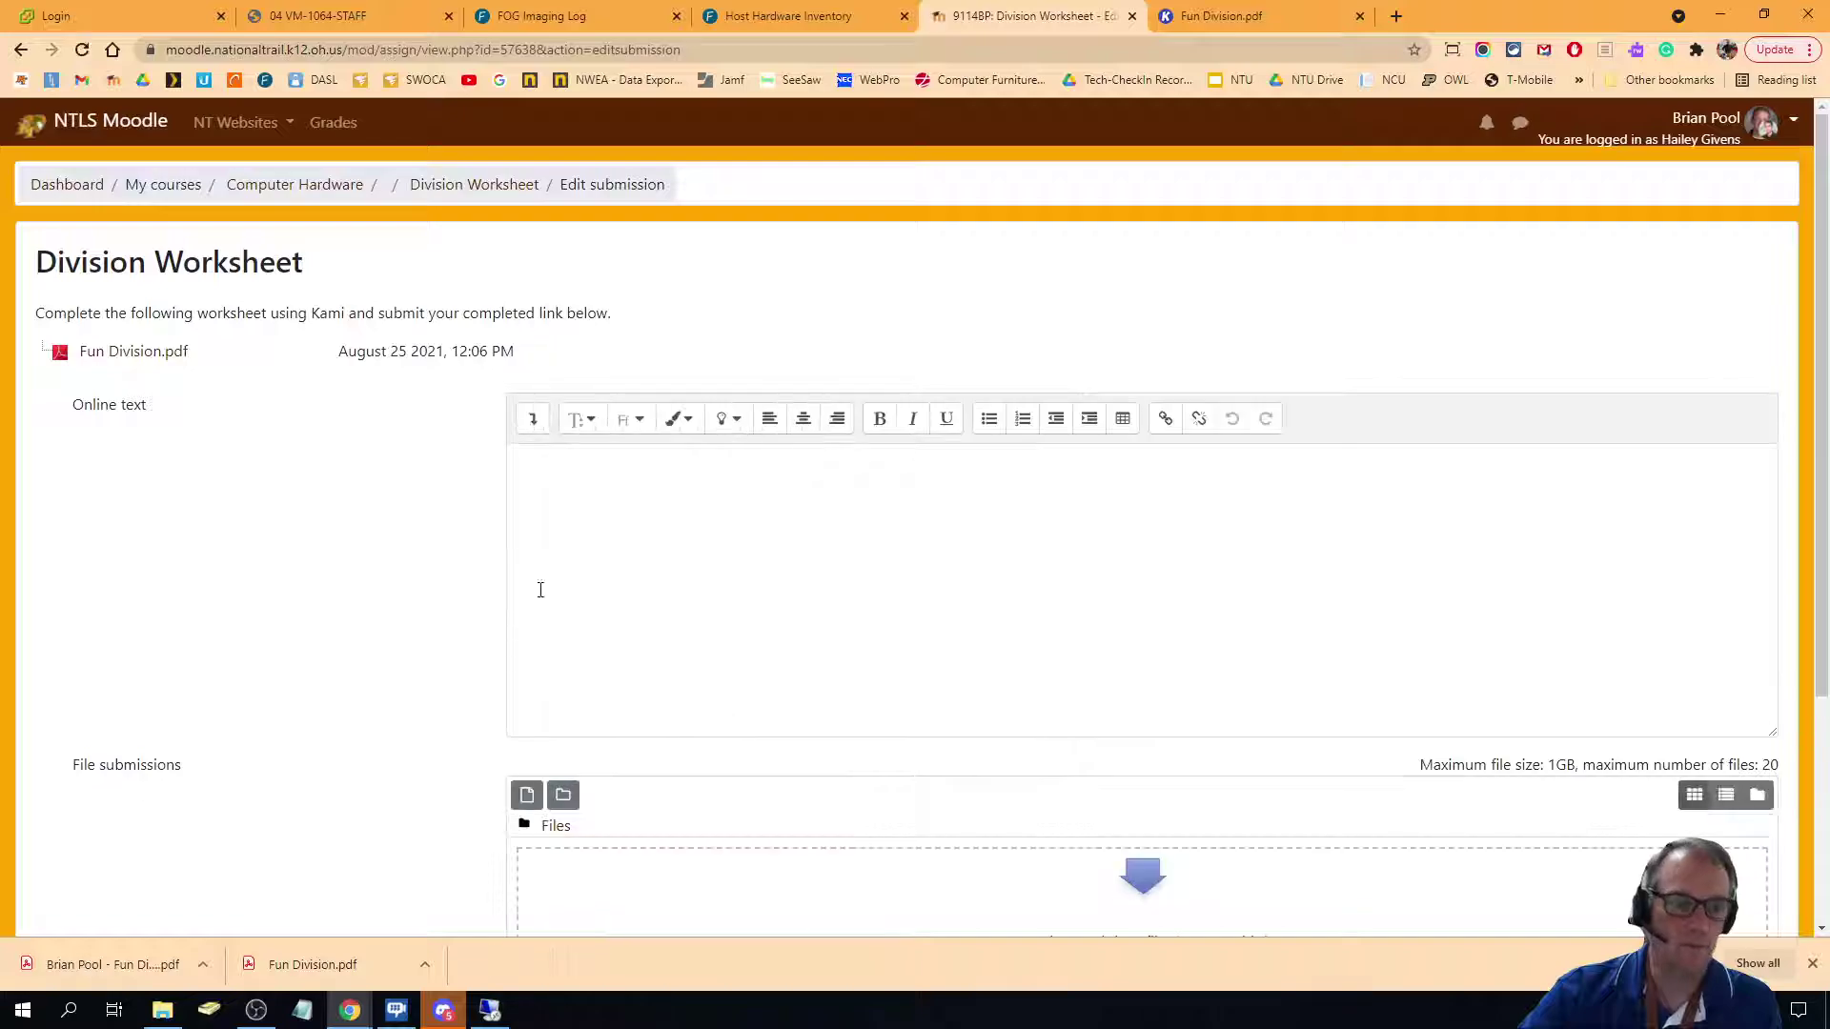
scroll(762, 566, down, 1)
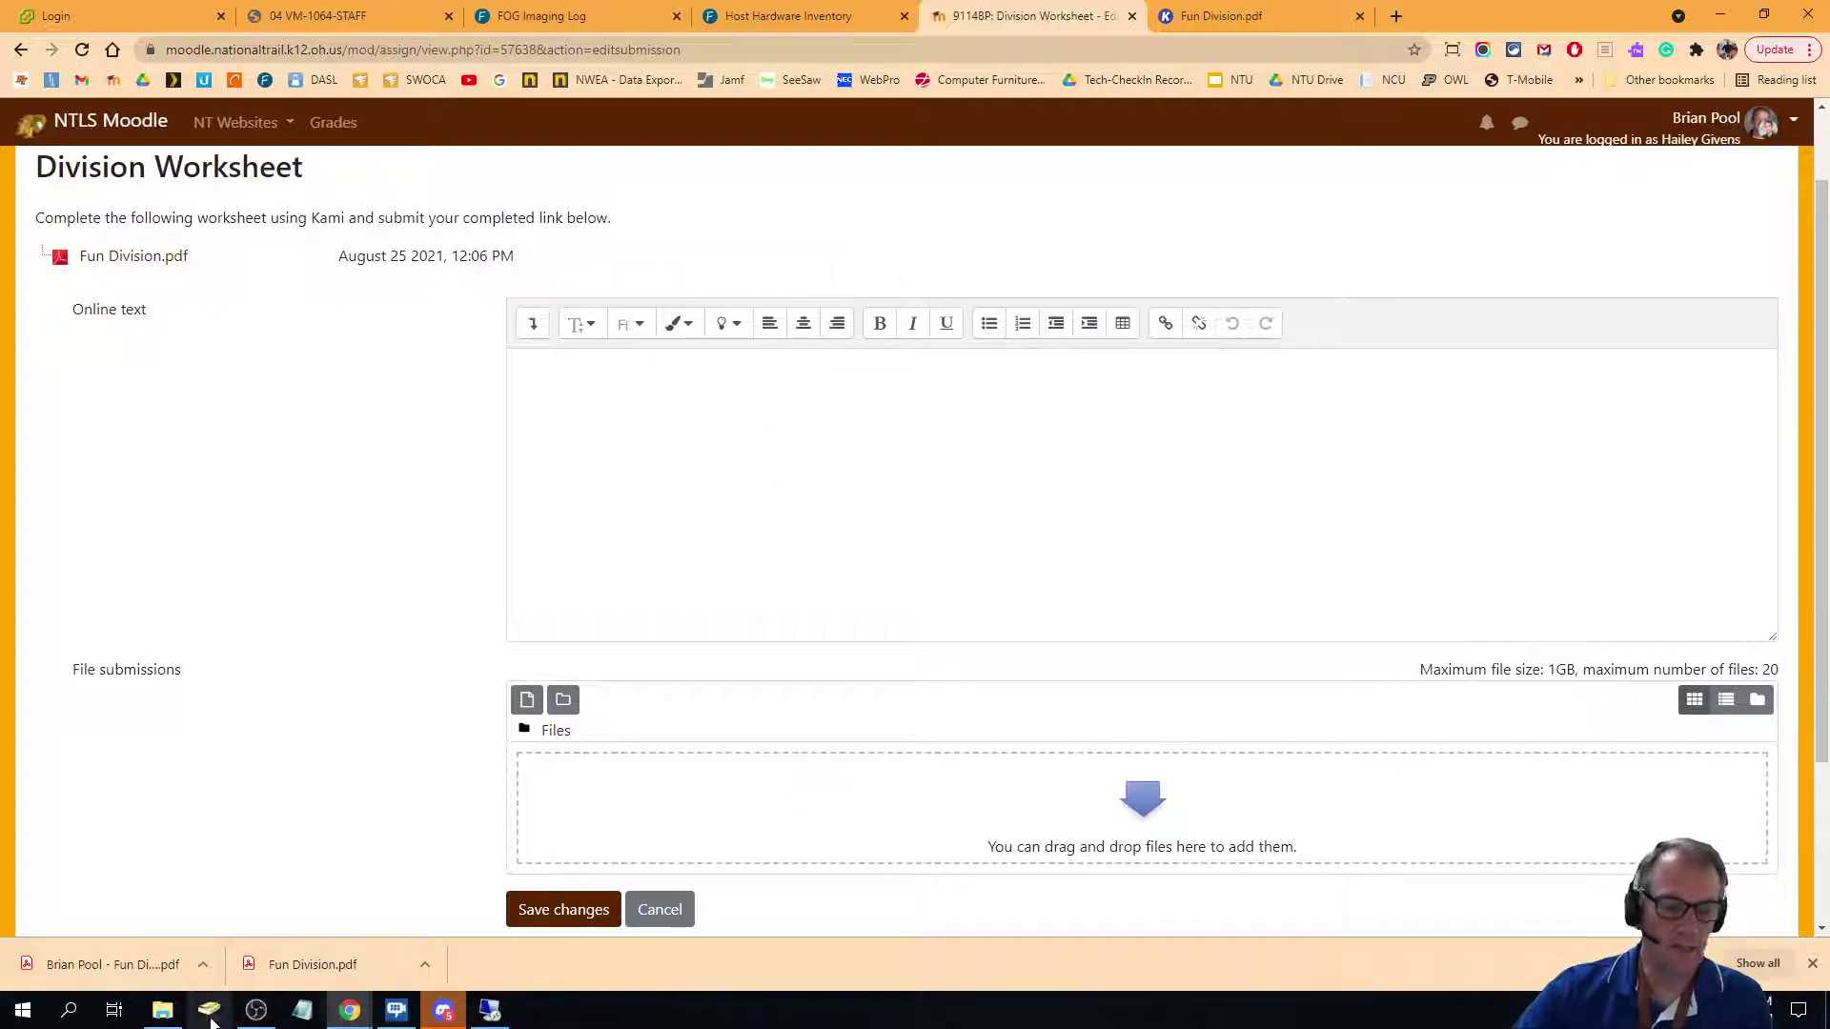
click(162, 1010)
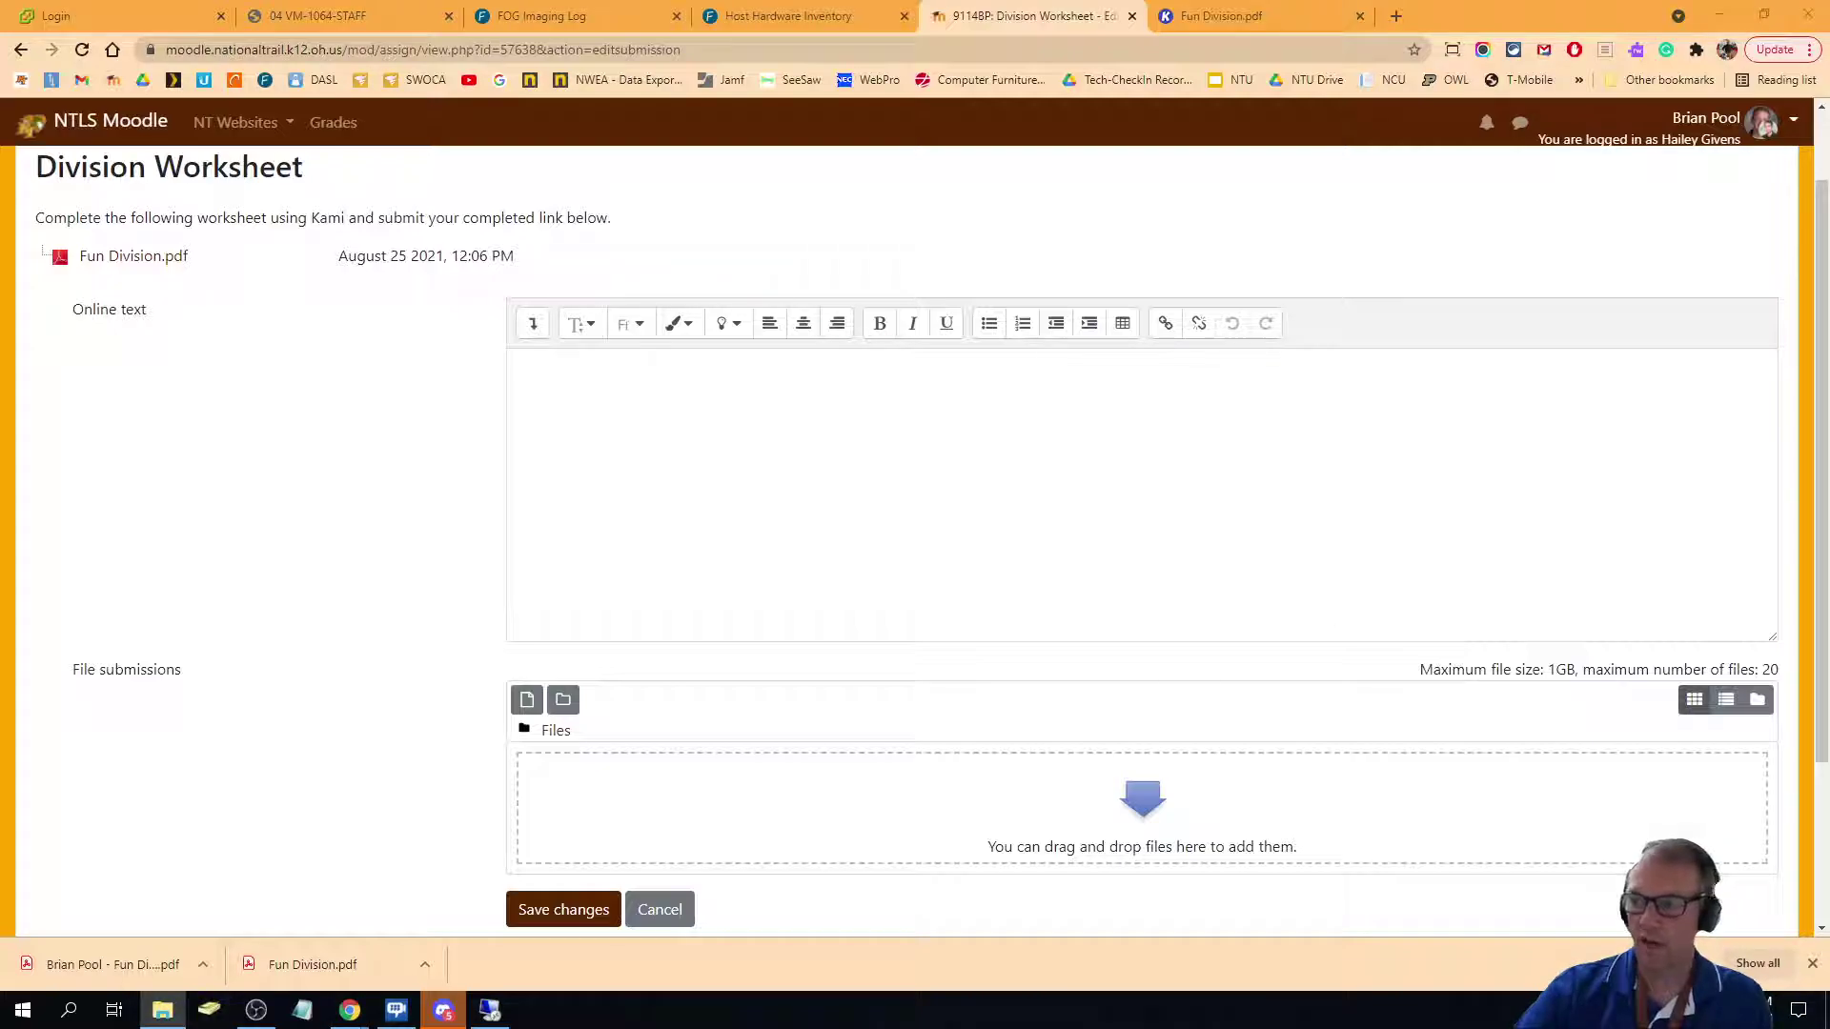
drag(1105, 886, 903, 798)
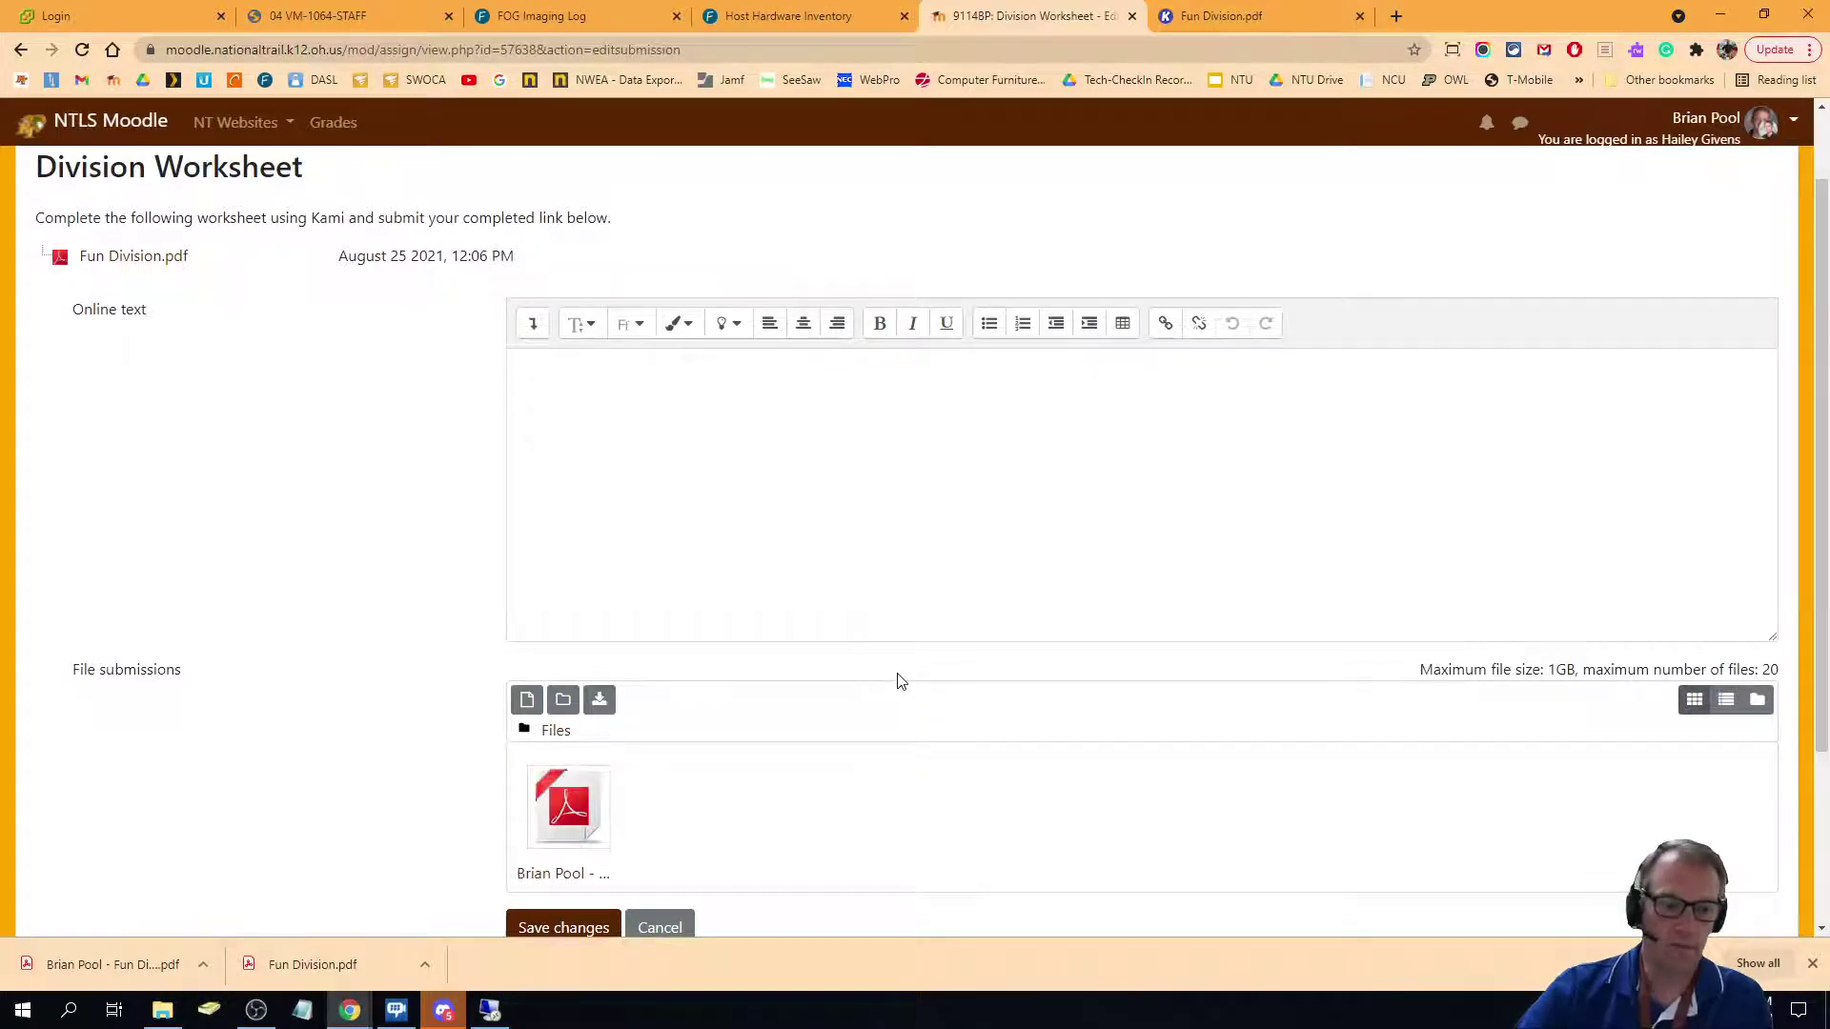
scroll(898, 679, down, 2)
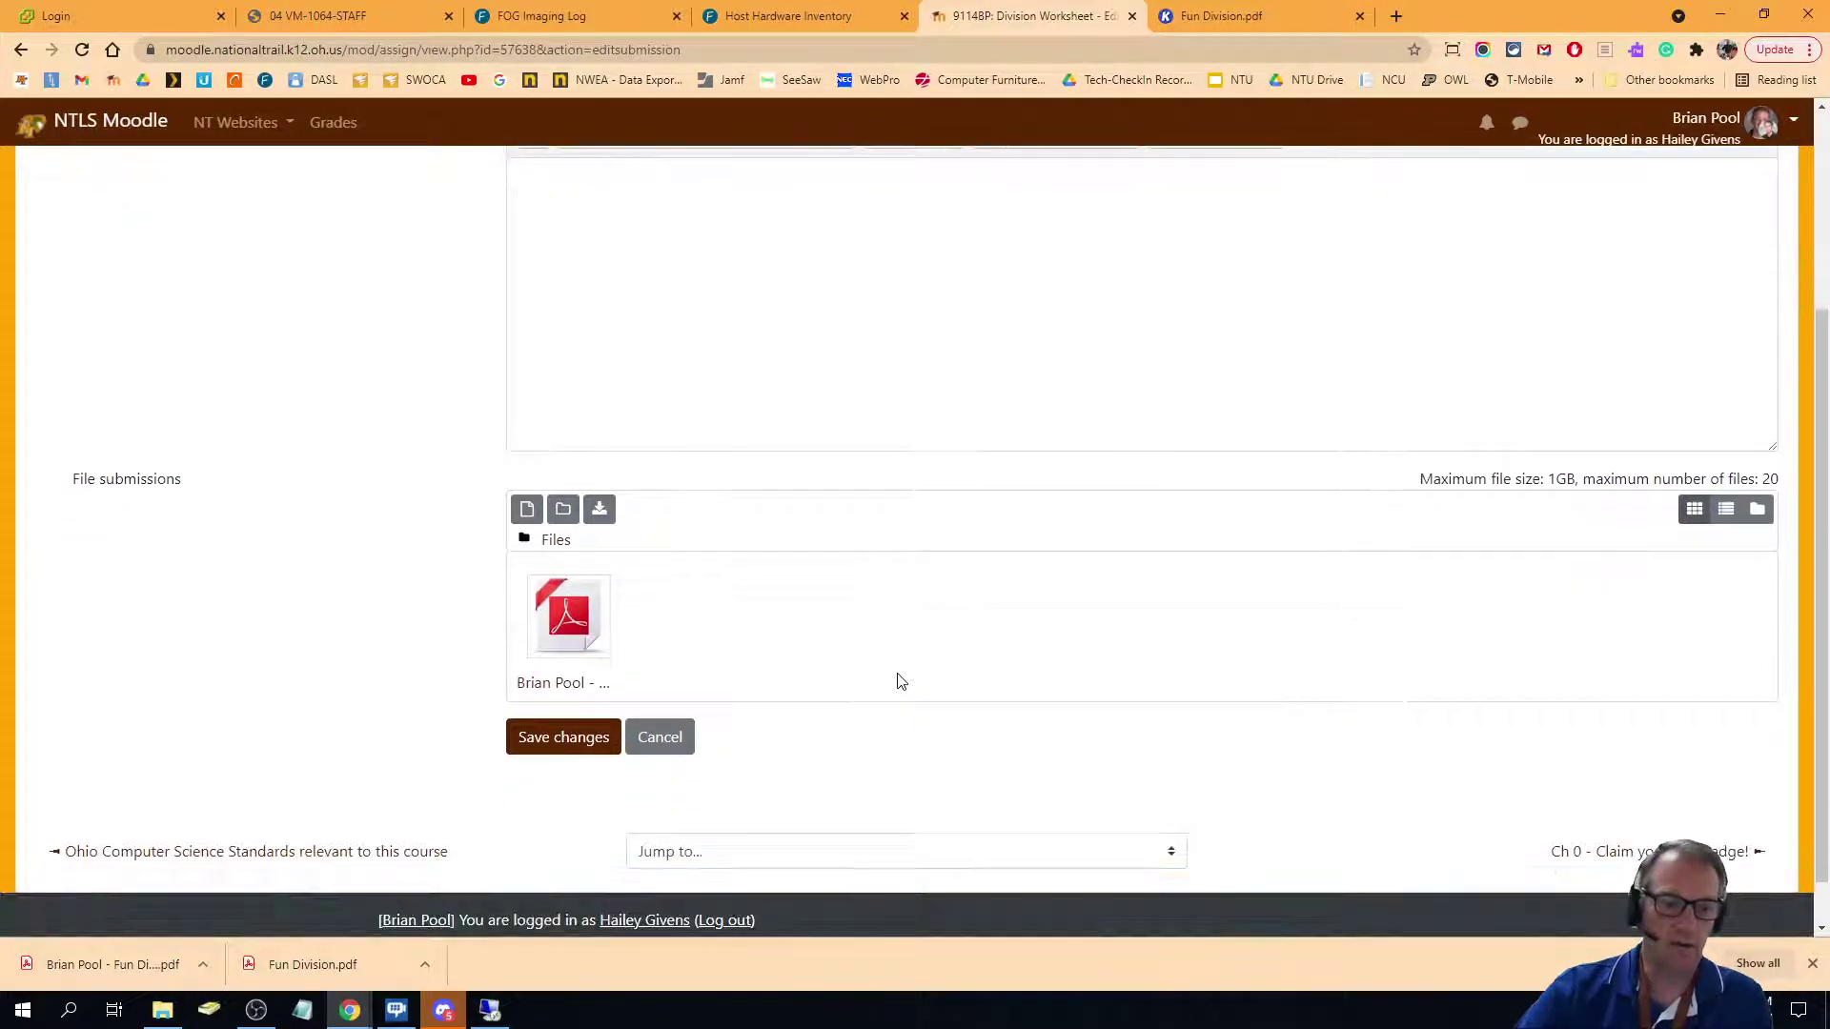
click(570, 745)
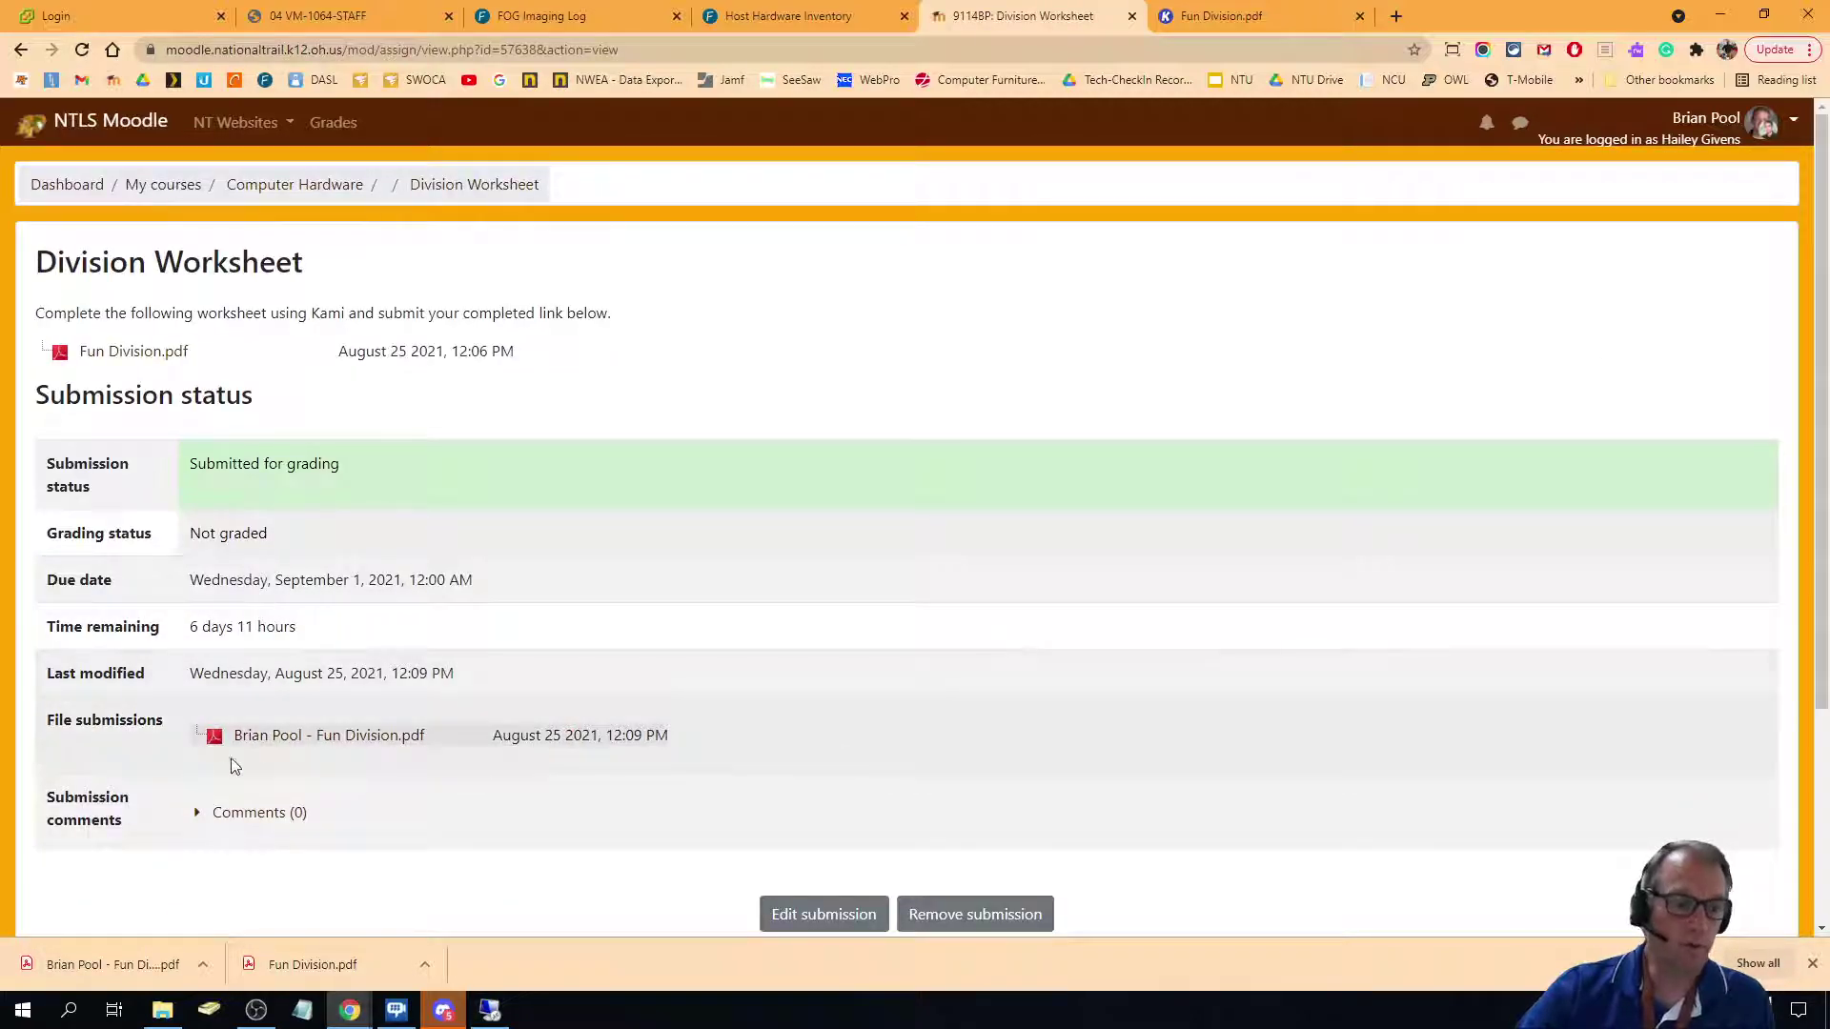
Check the submitted PDF, then reopen the submission for editing.
click(356, 735)
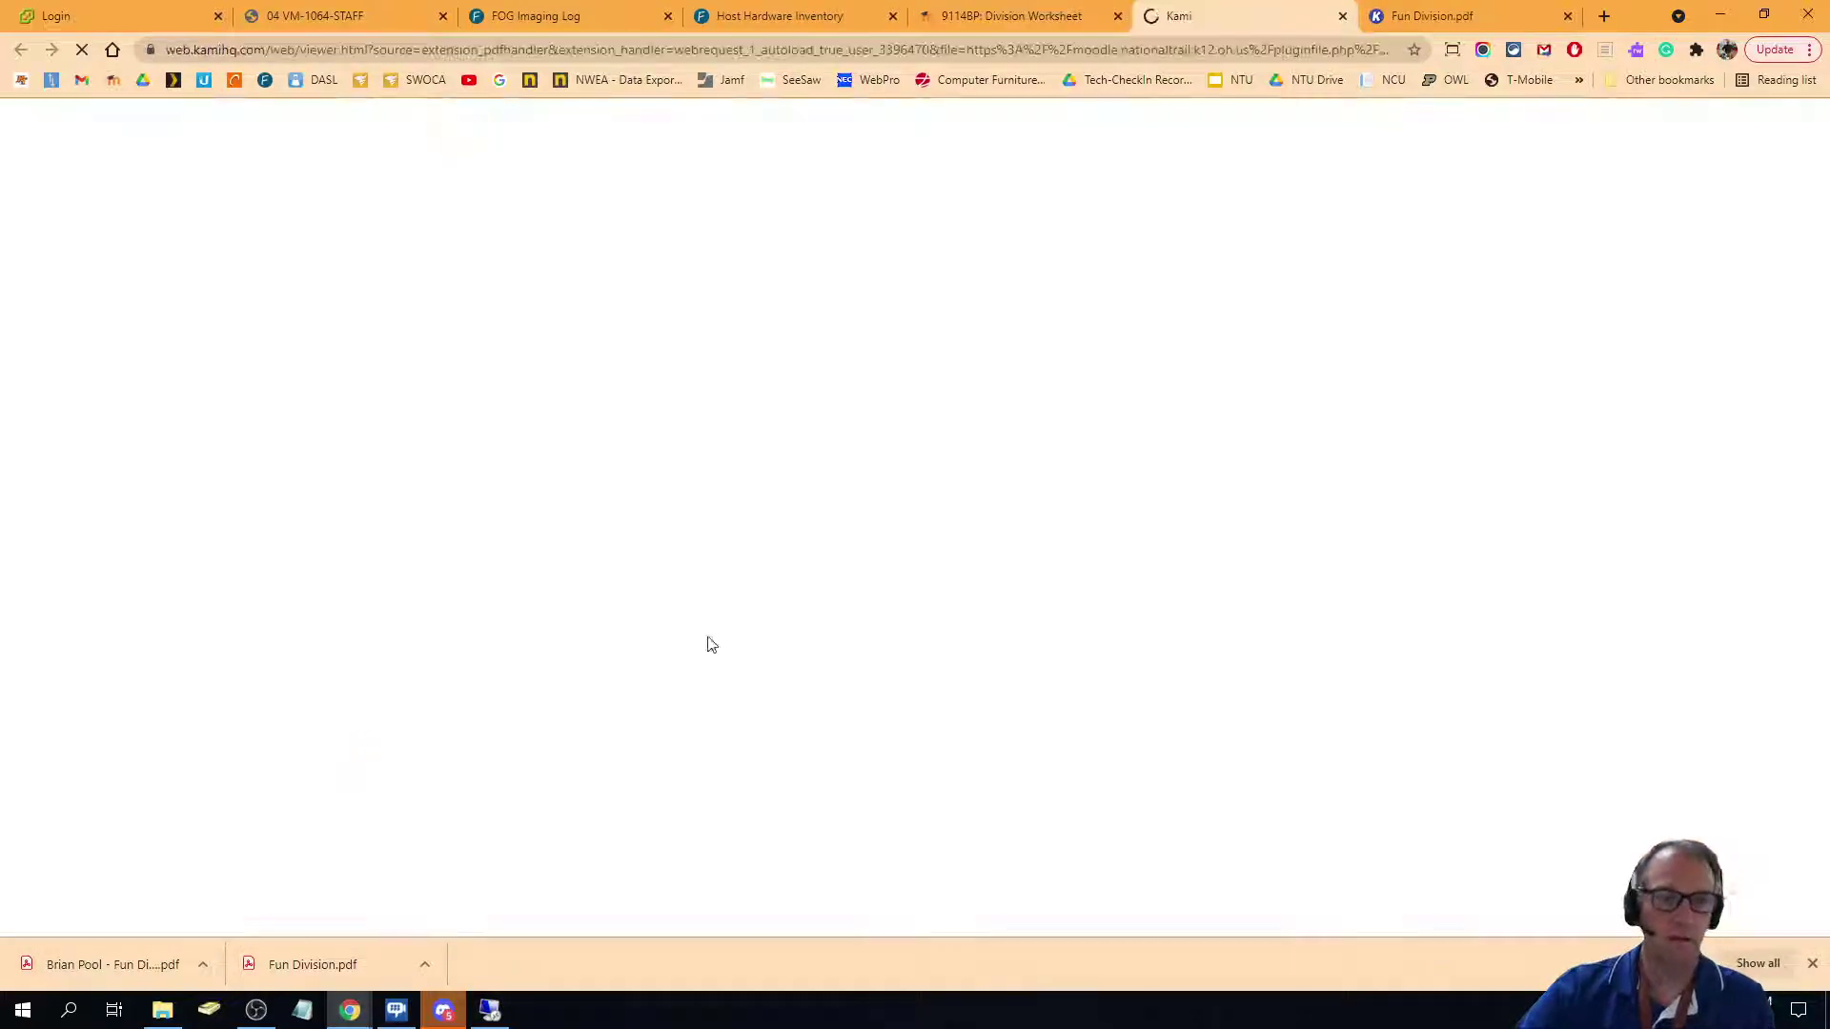
key(ctrl+w)
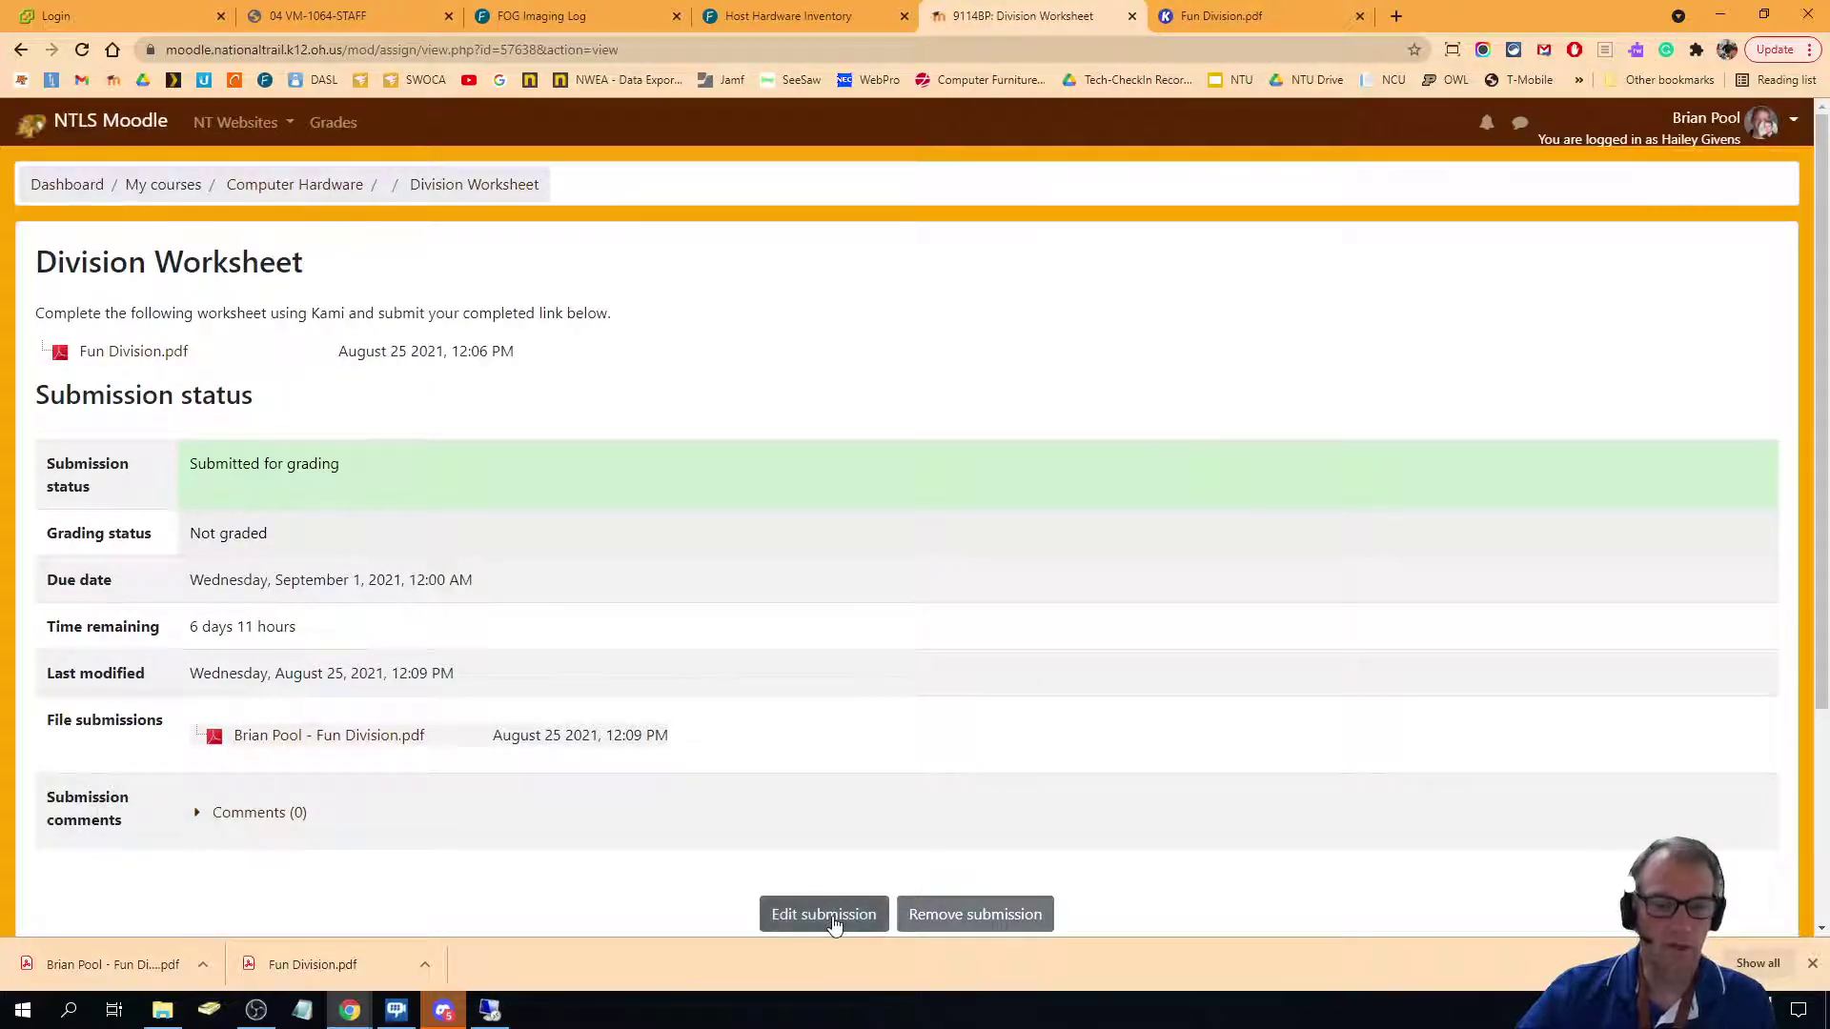
scroll(1090, 524, down, 2)
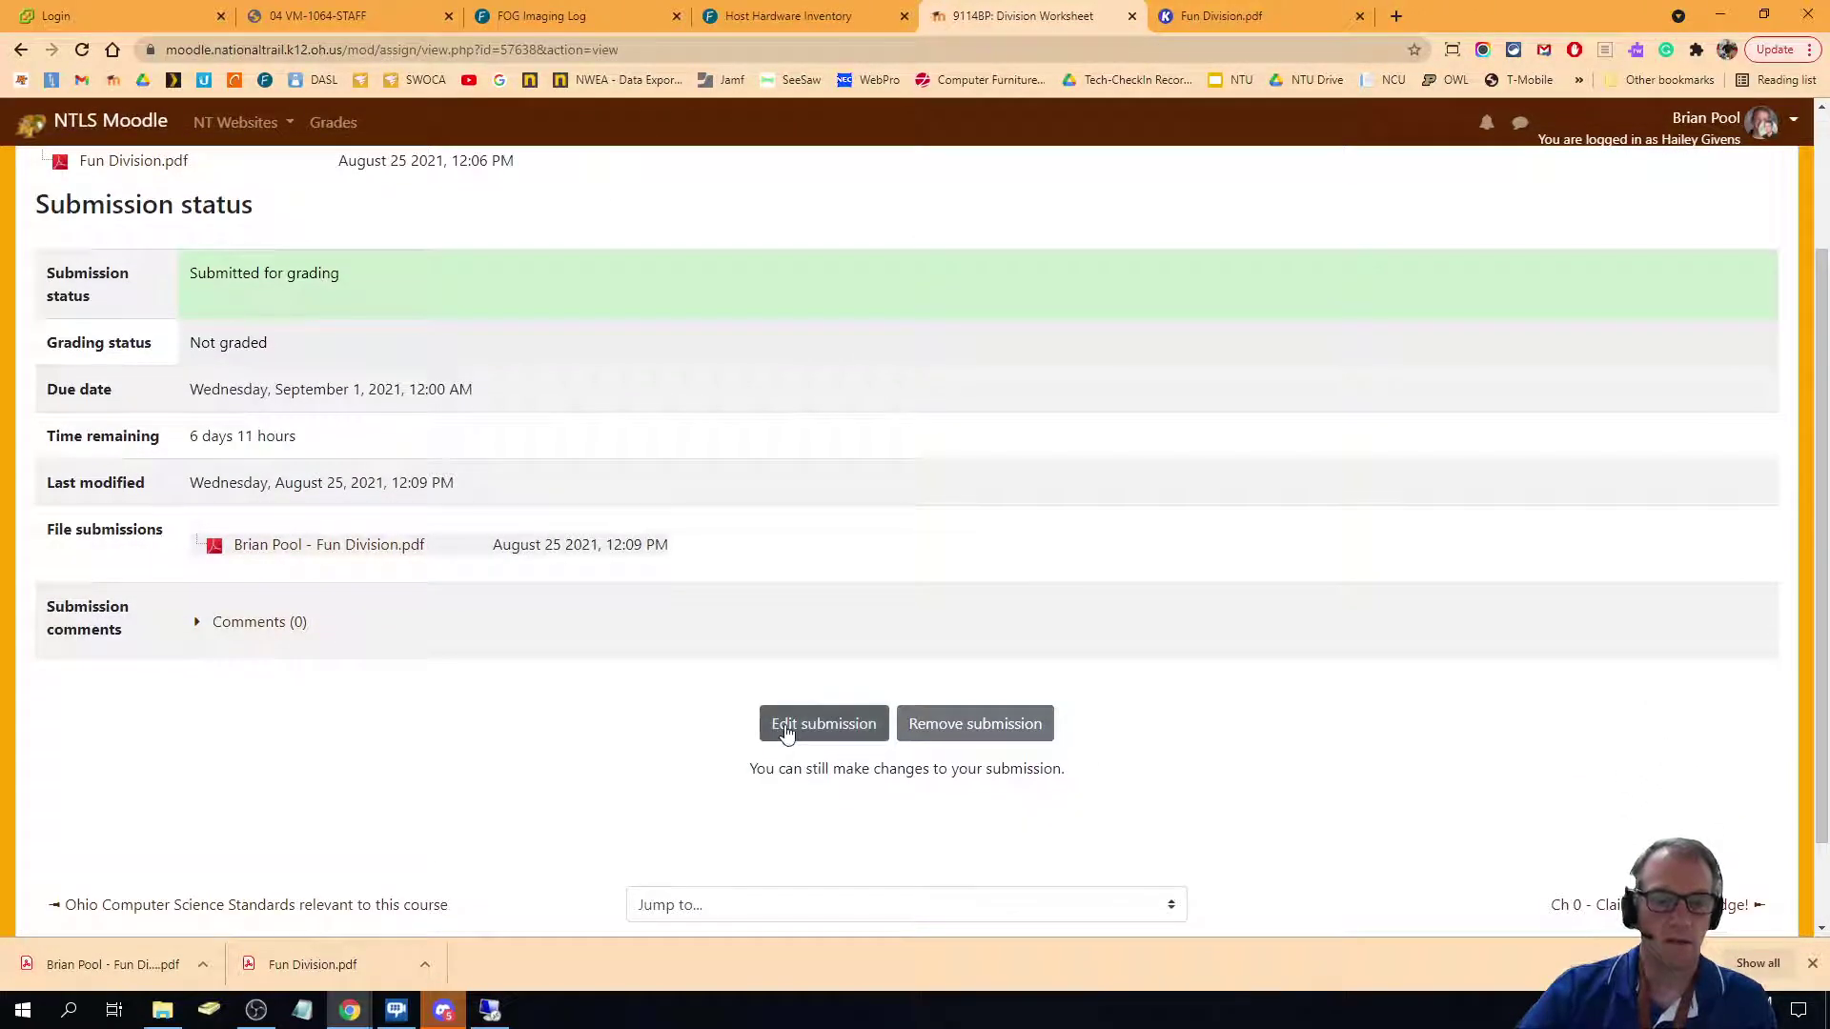
click(788, 726)
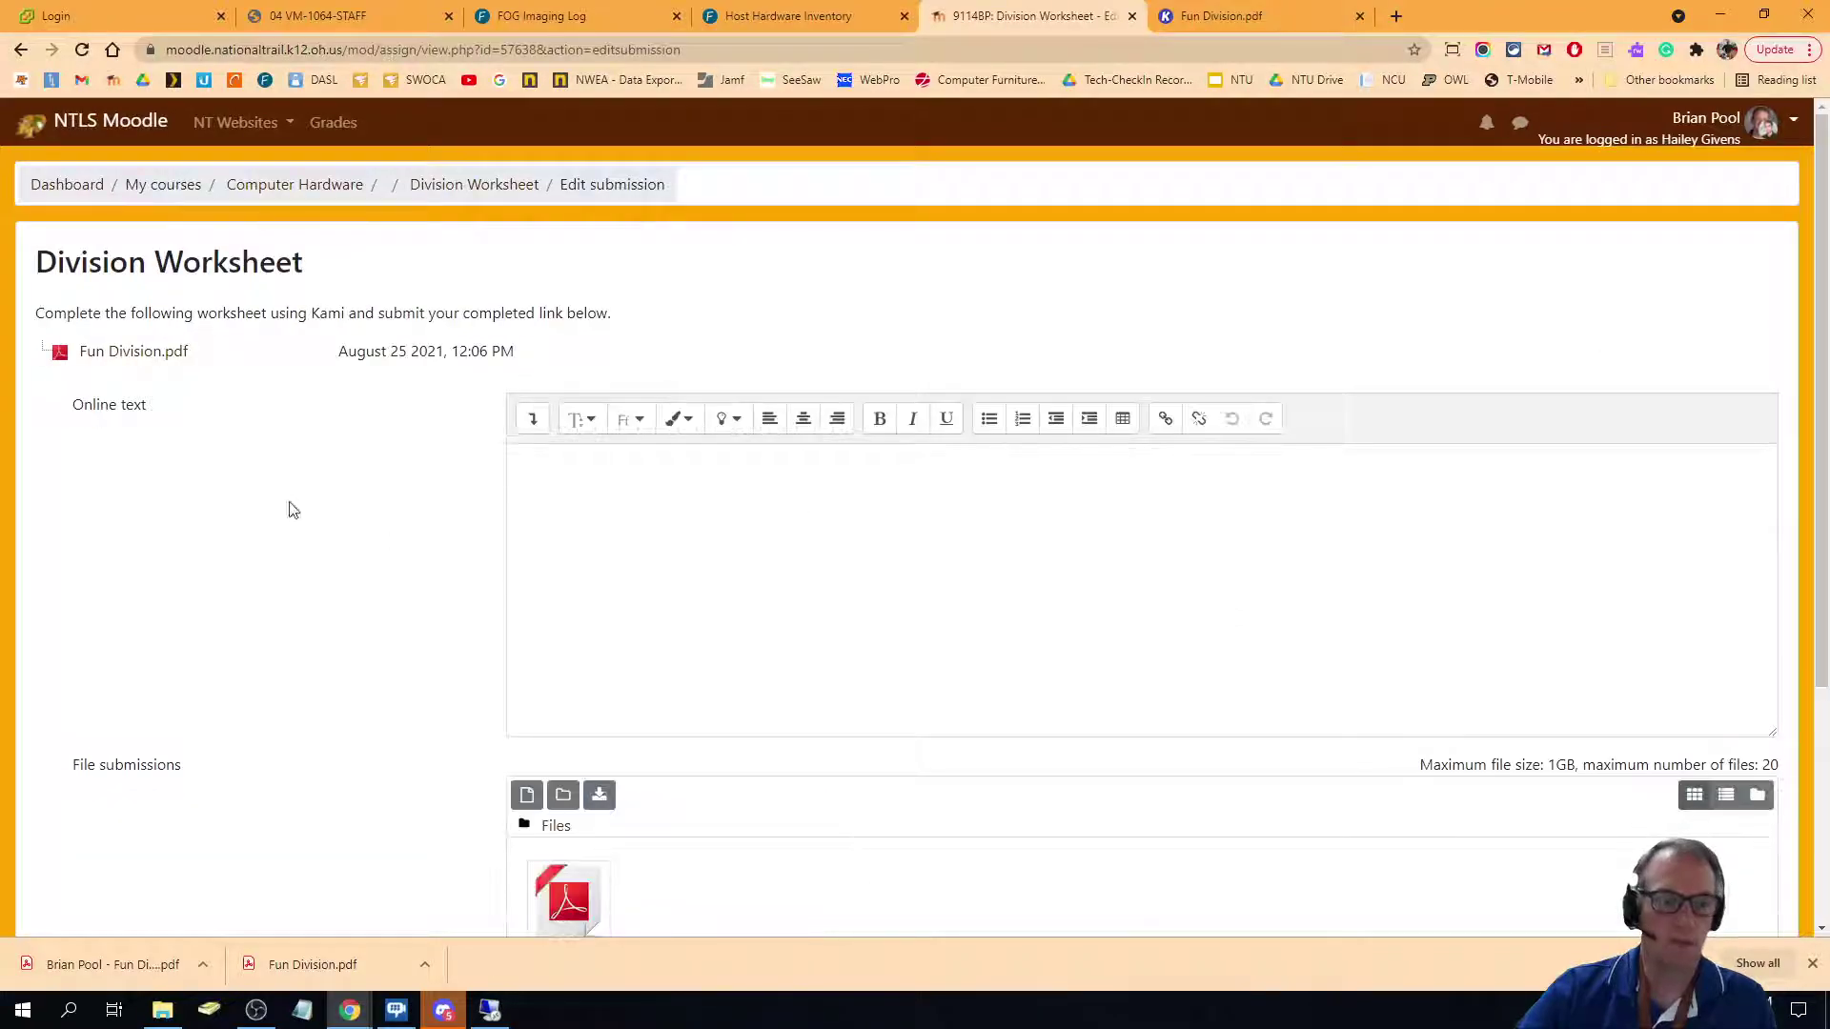
In Kami, dismiss the export notice and copy the worksheet's public share link.
click(1212, 14)
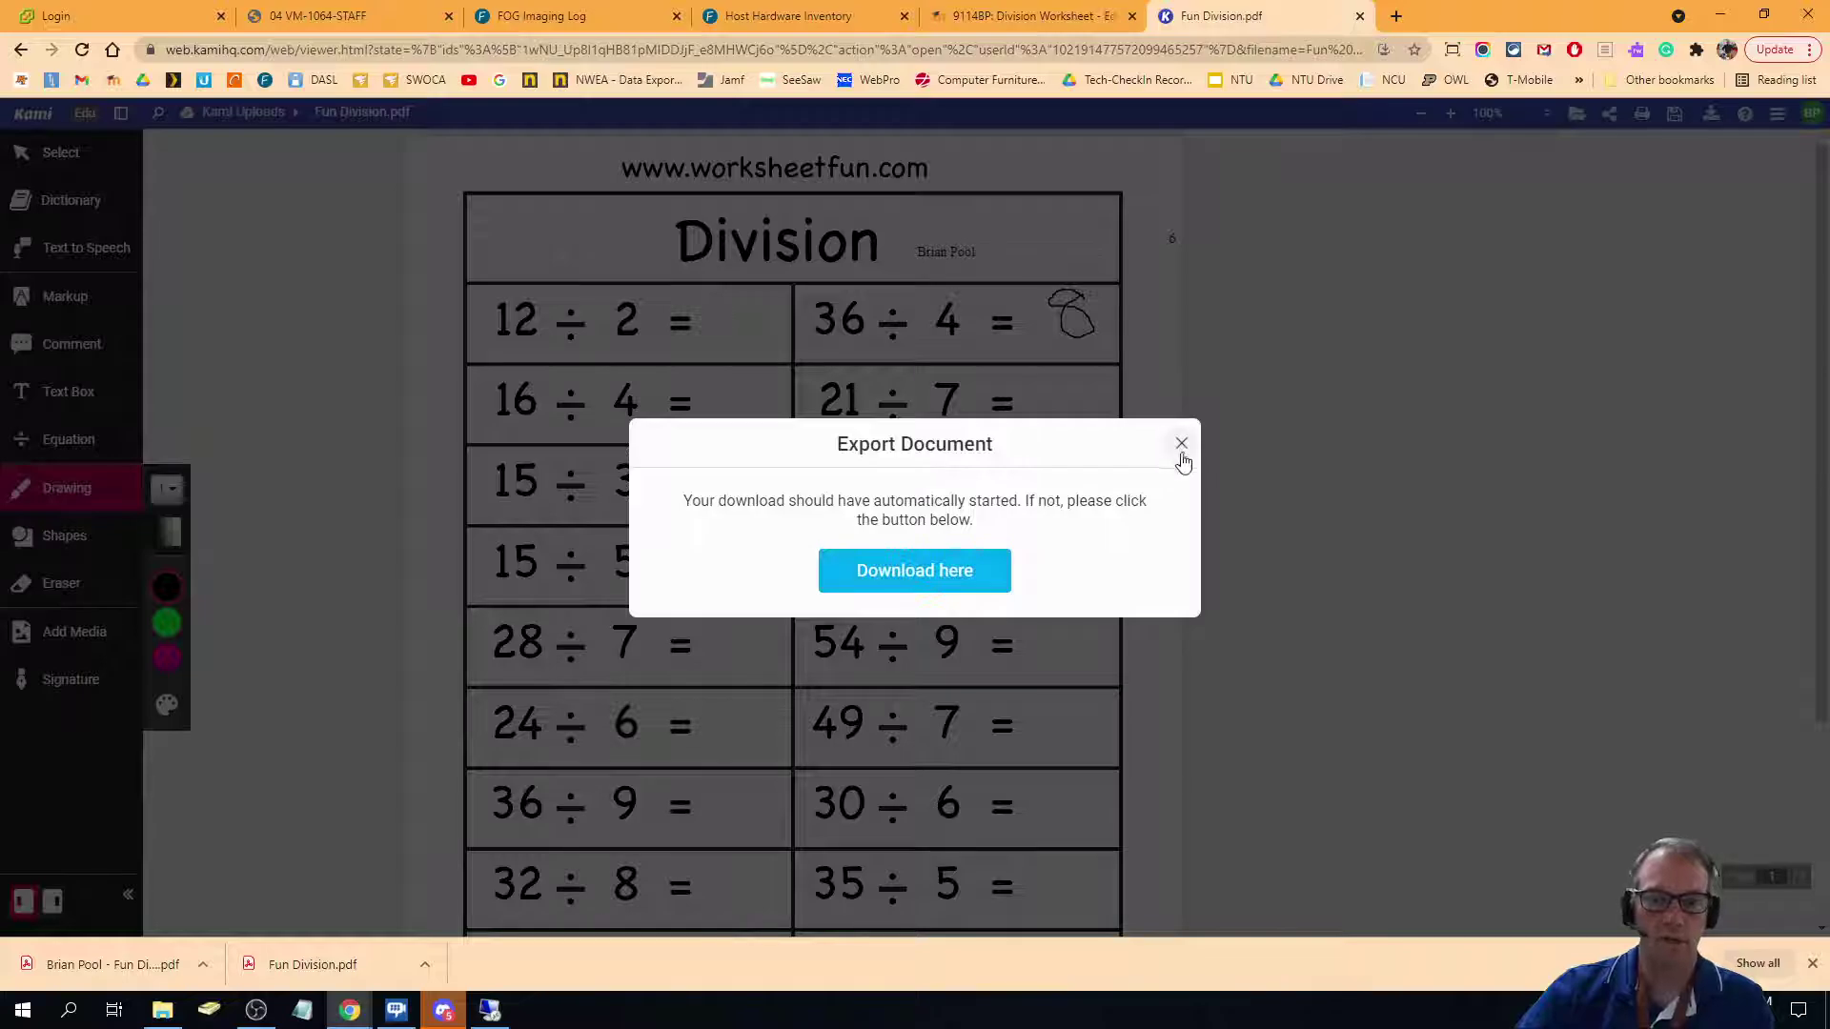
click(1181, 444)
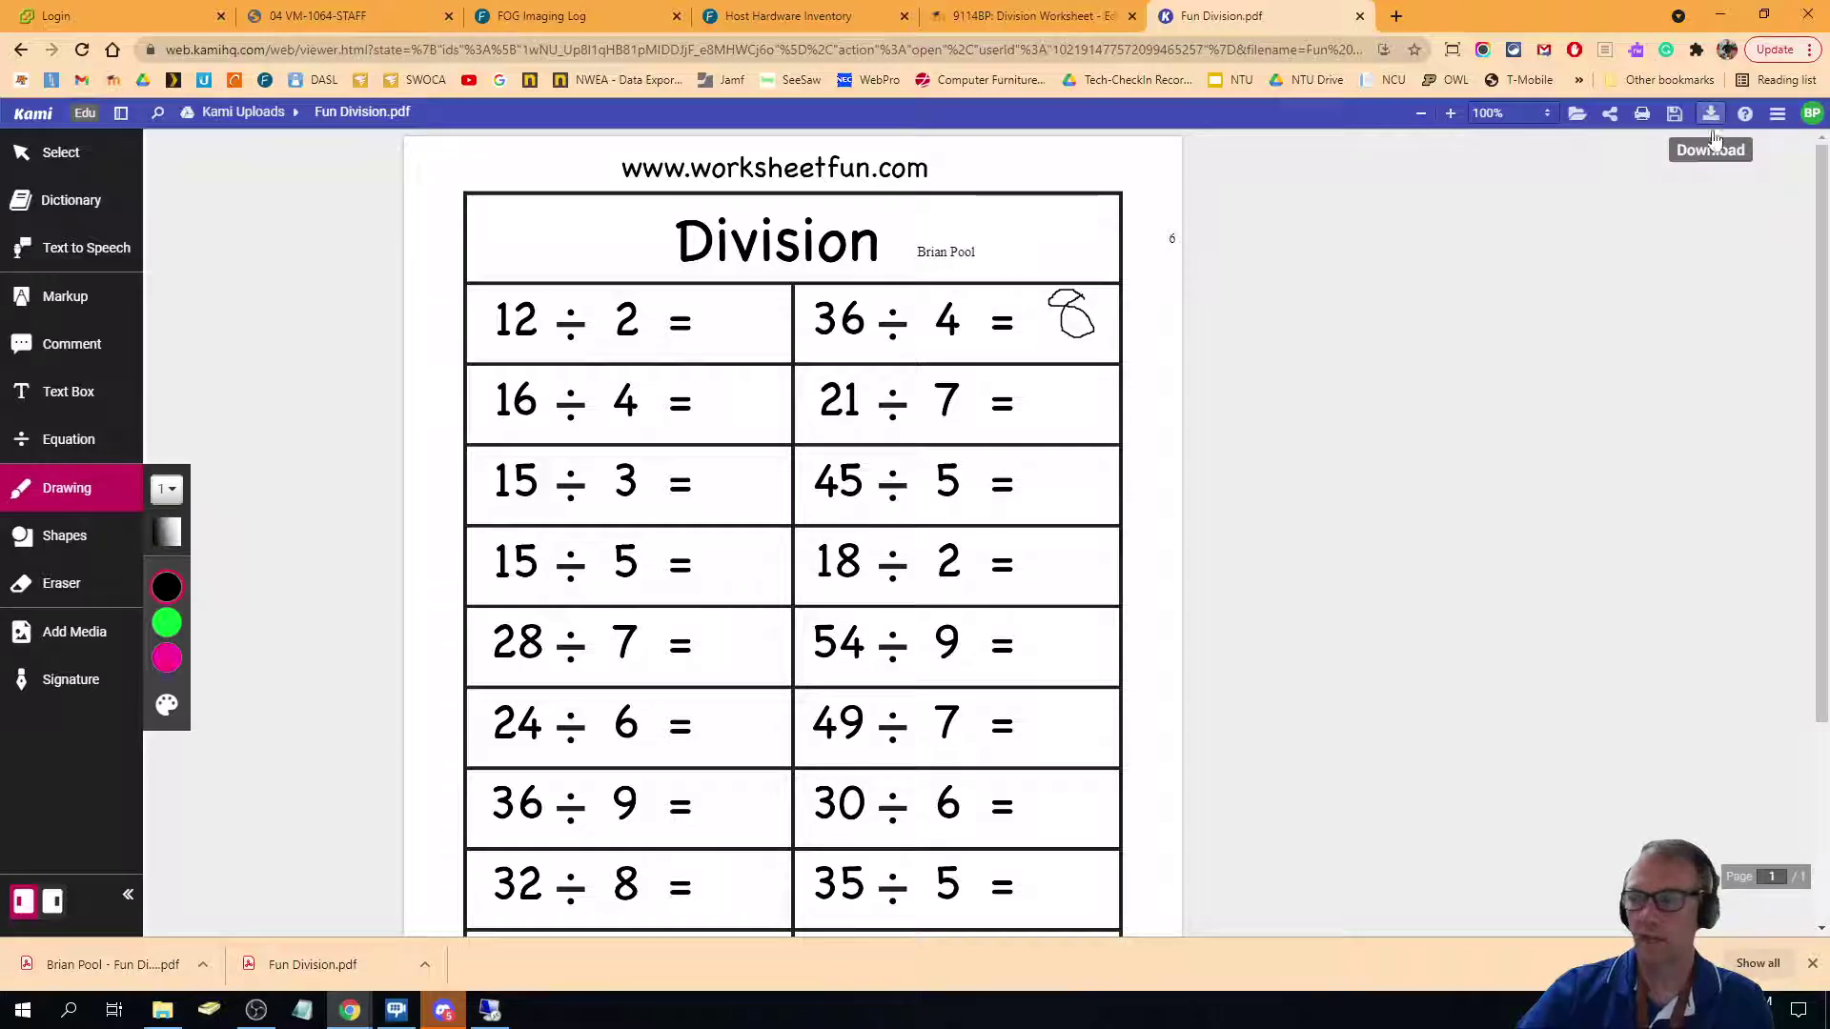
click(1610, 116)
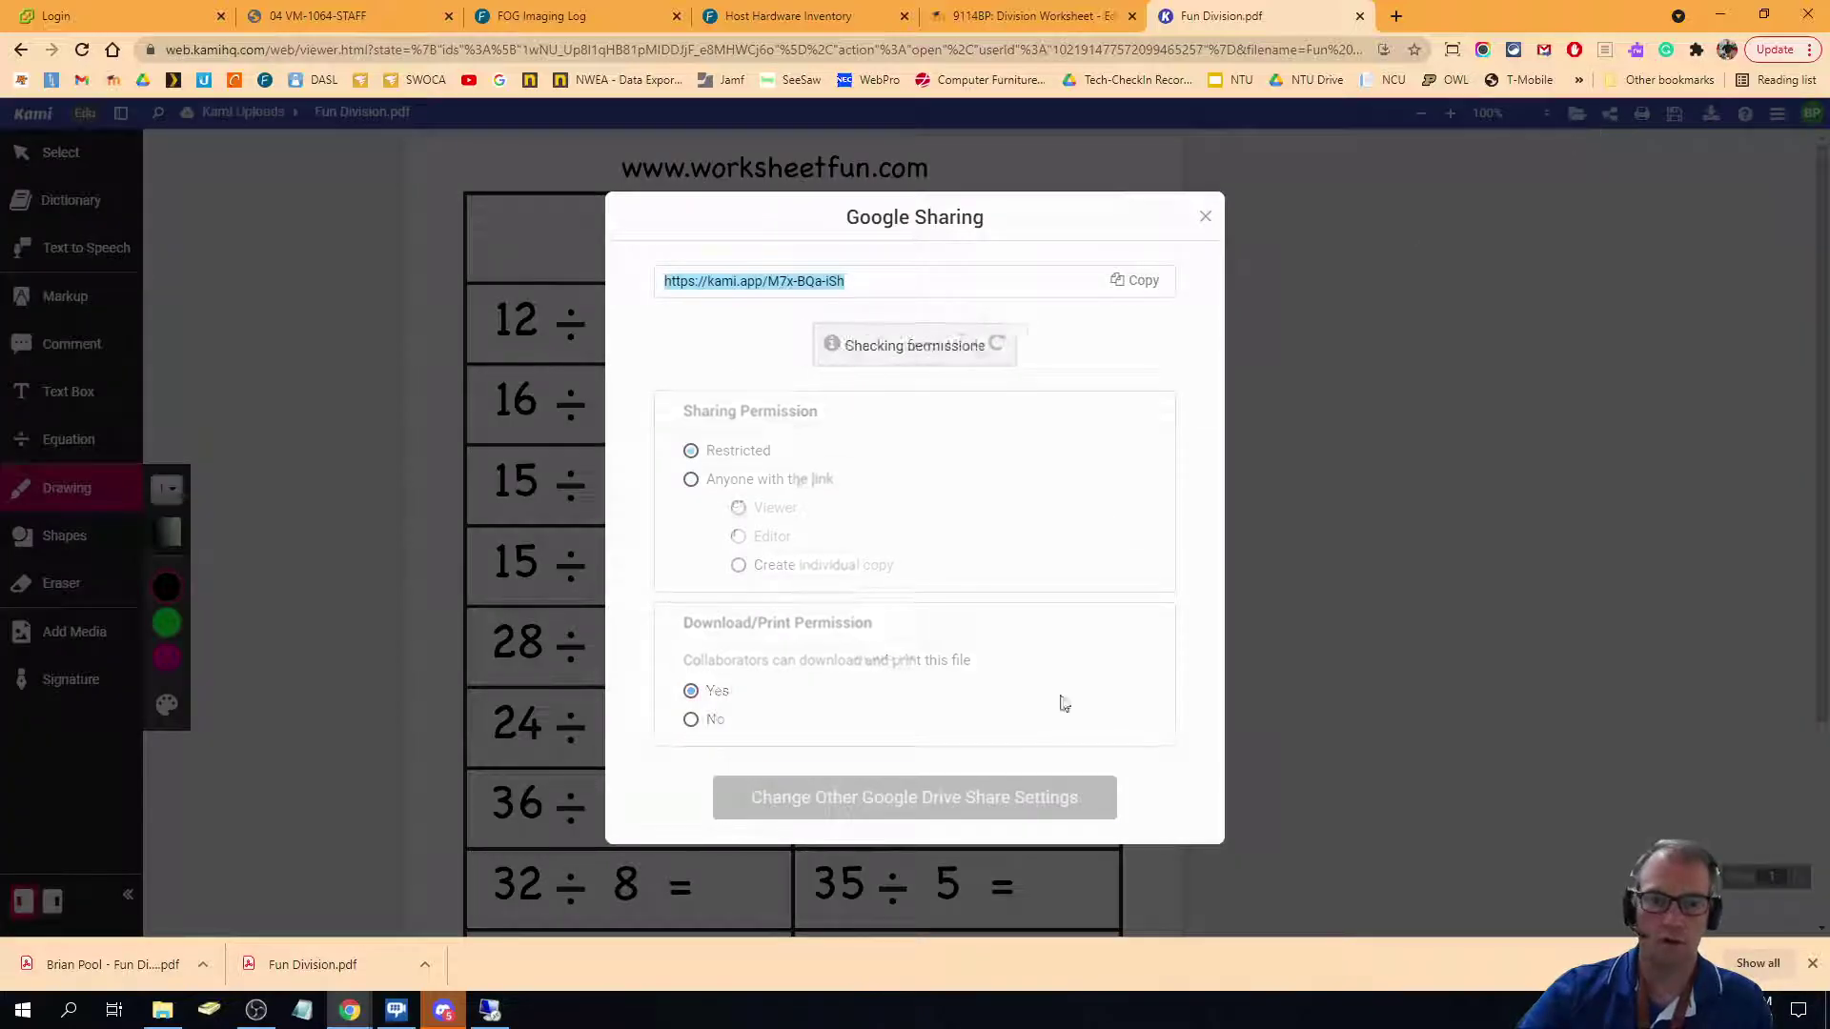
click(1142, 288)
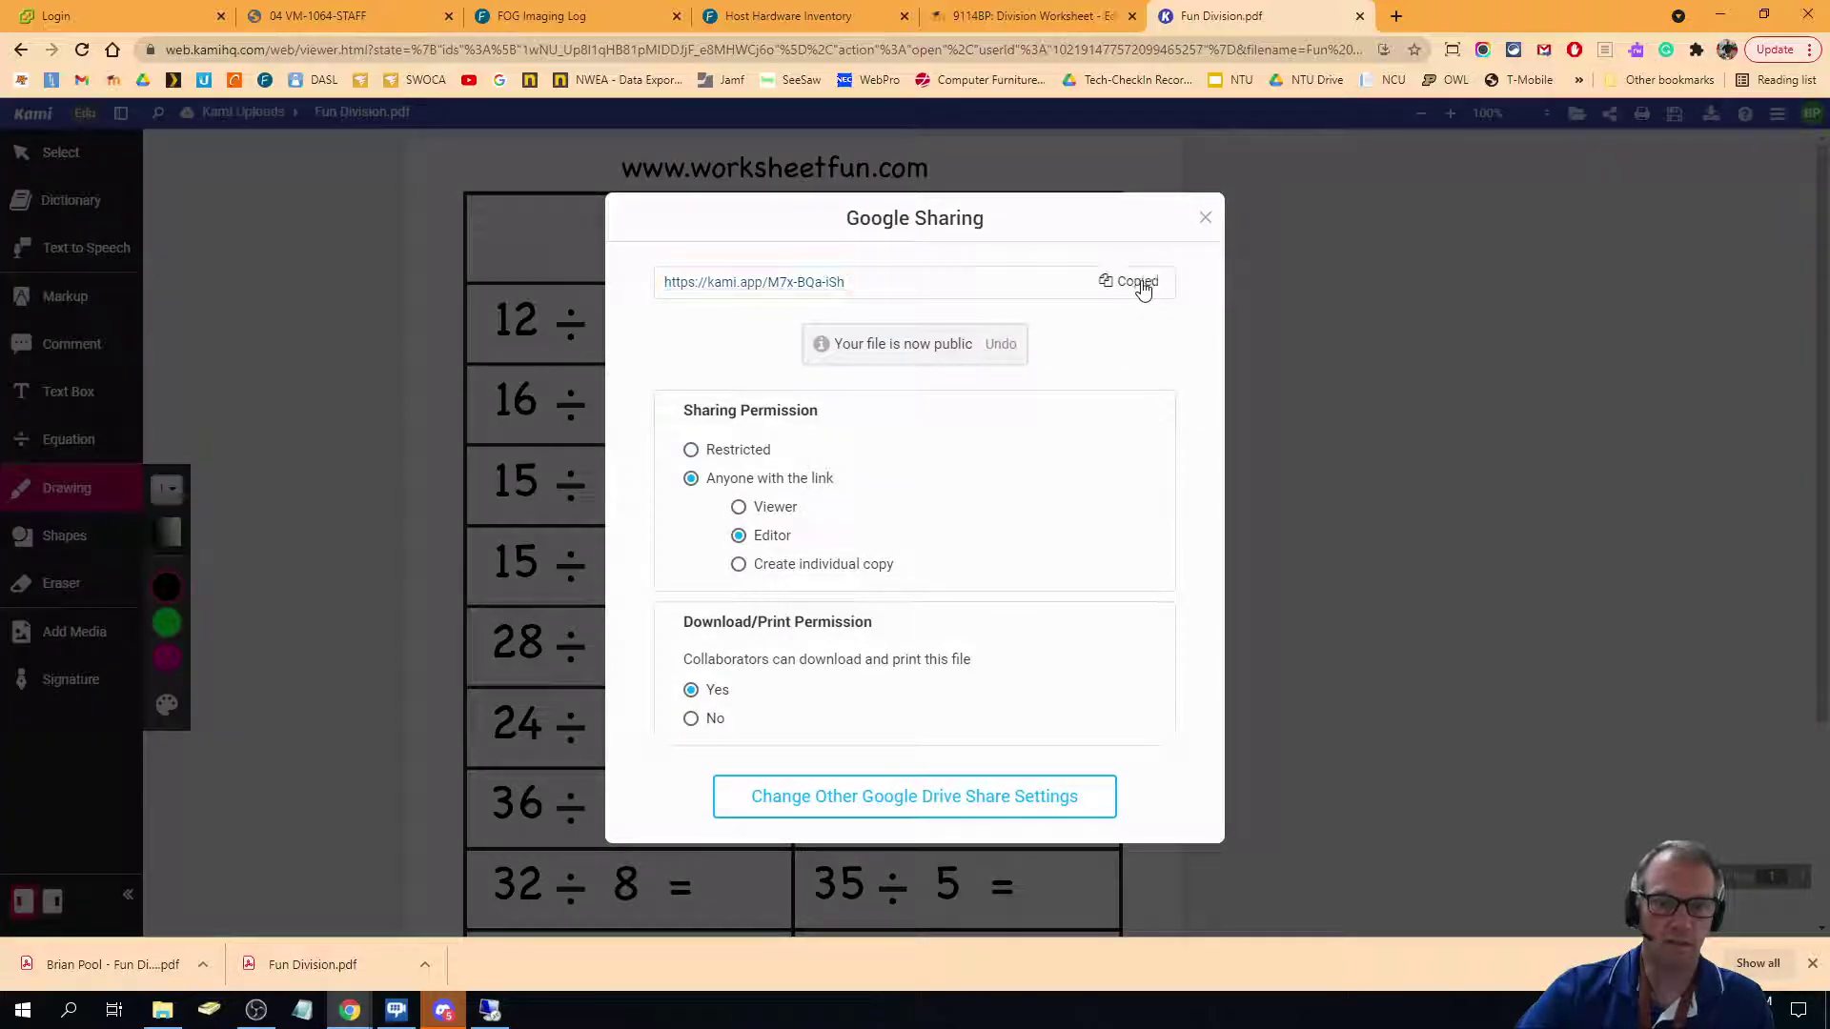
Paste the Kami link into the submission's Online text and save the changes.
click(1000, 16)
click(626, 501)
key(ctrl+v)
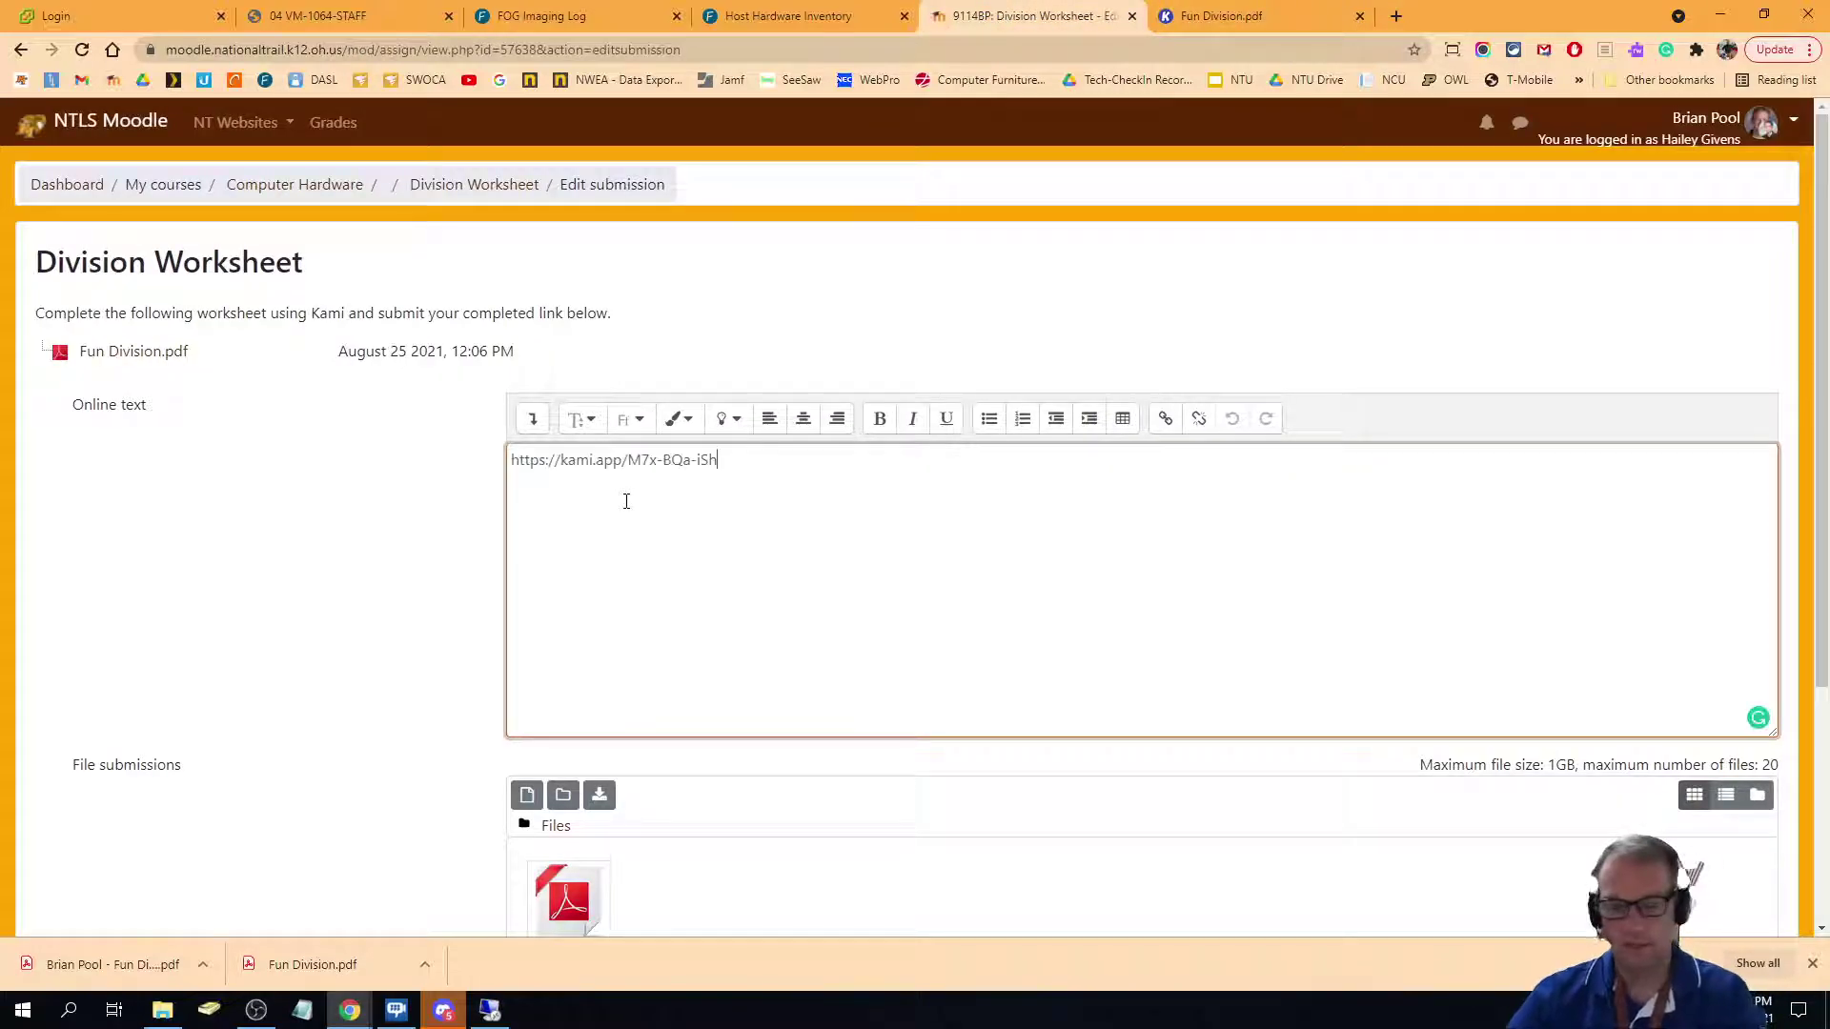
scroll(928, 732, down, 4)
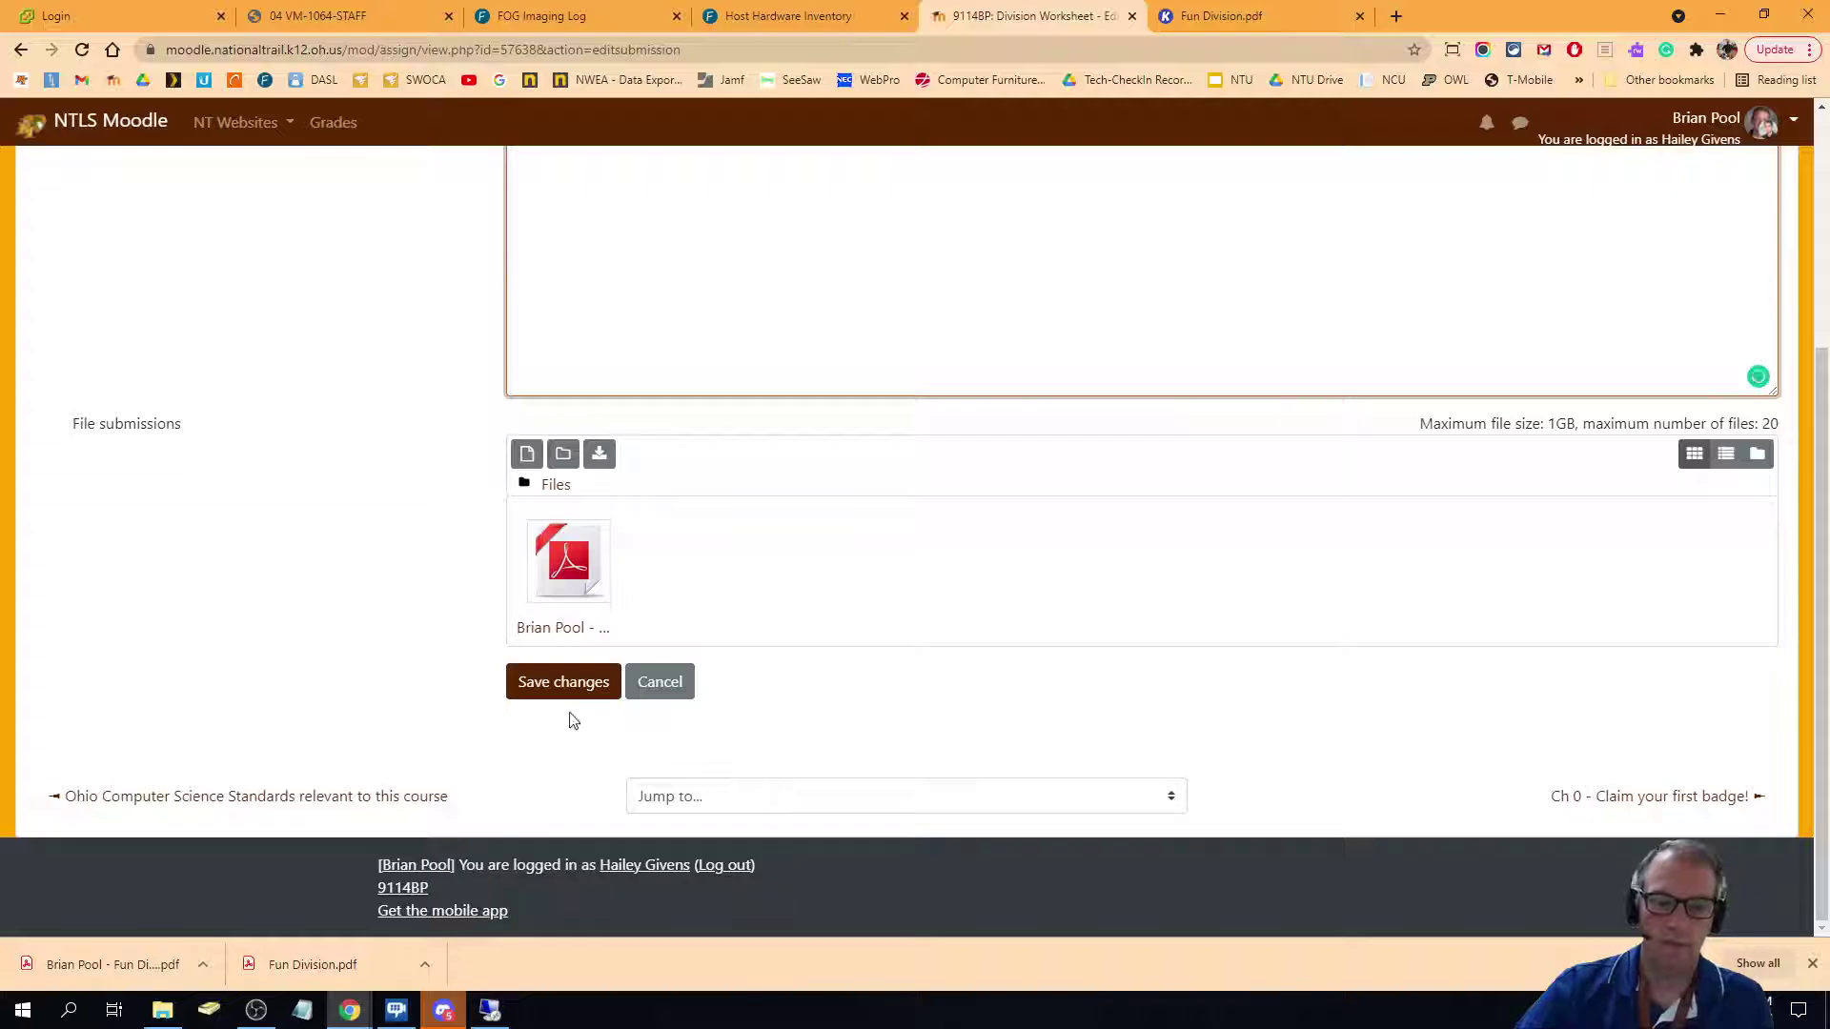
click(572, 685)
scroll(994, 626, down, 2)
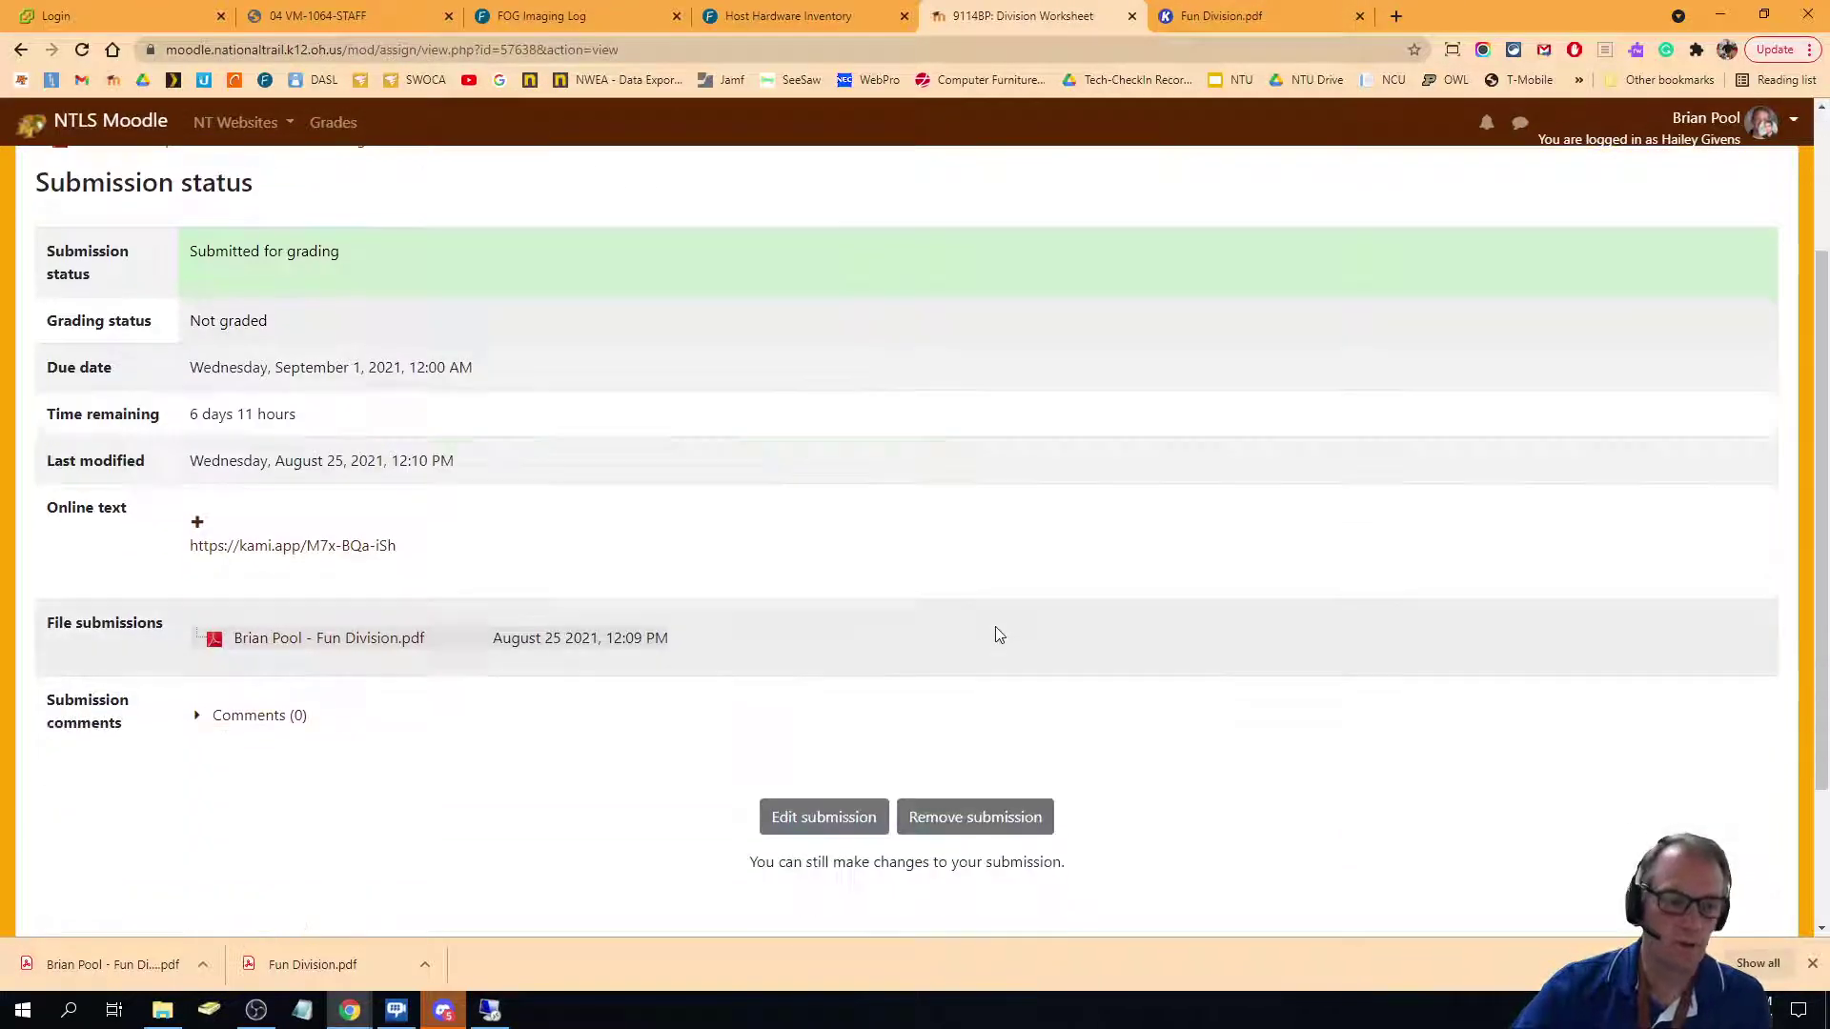
scroll(995, 626, down, 2)
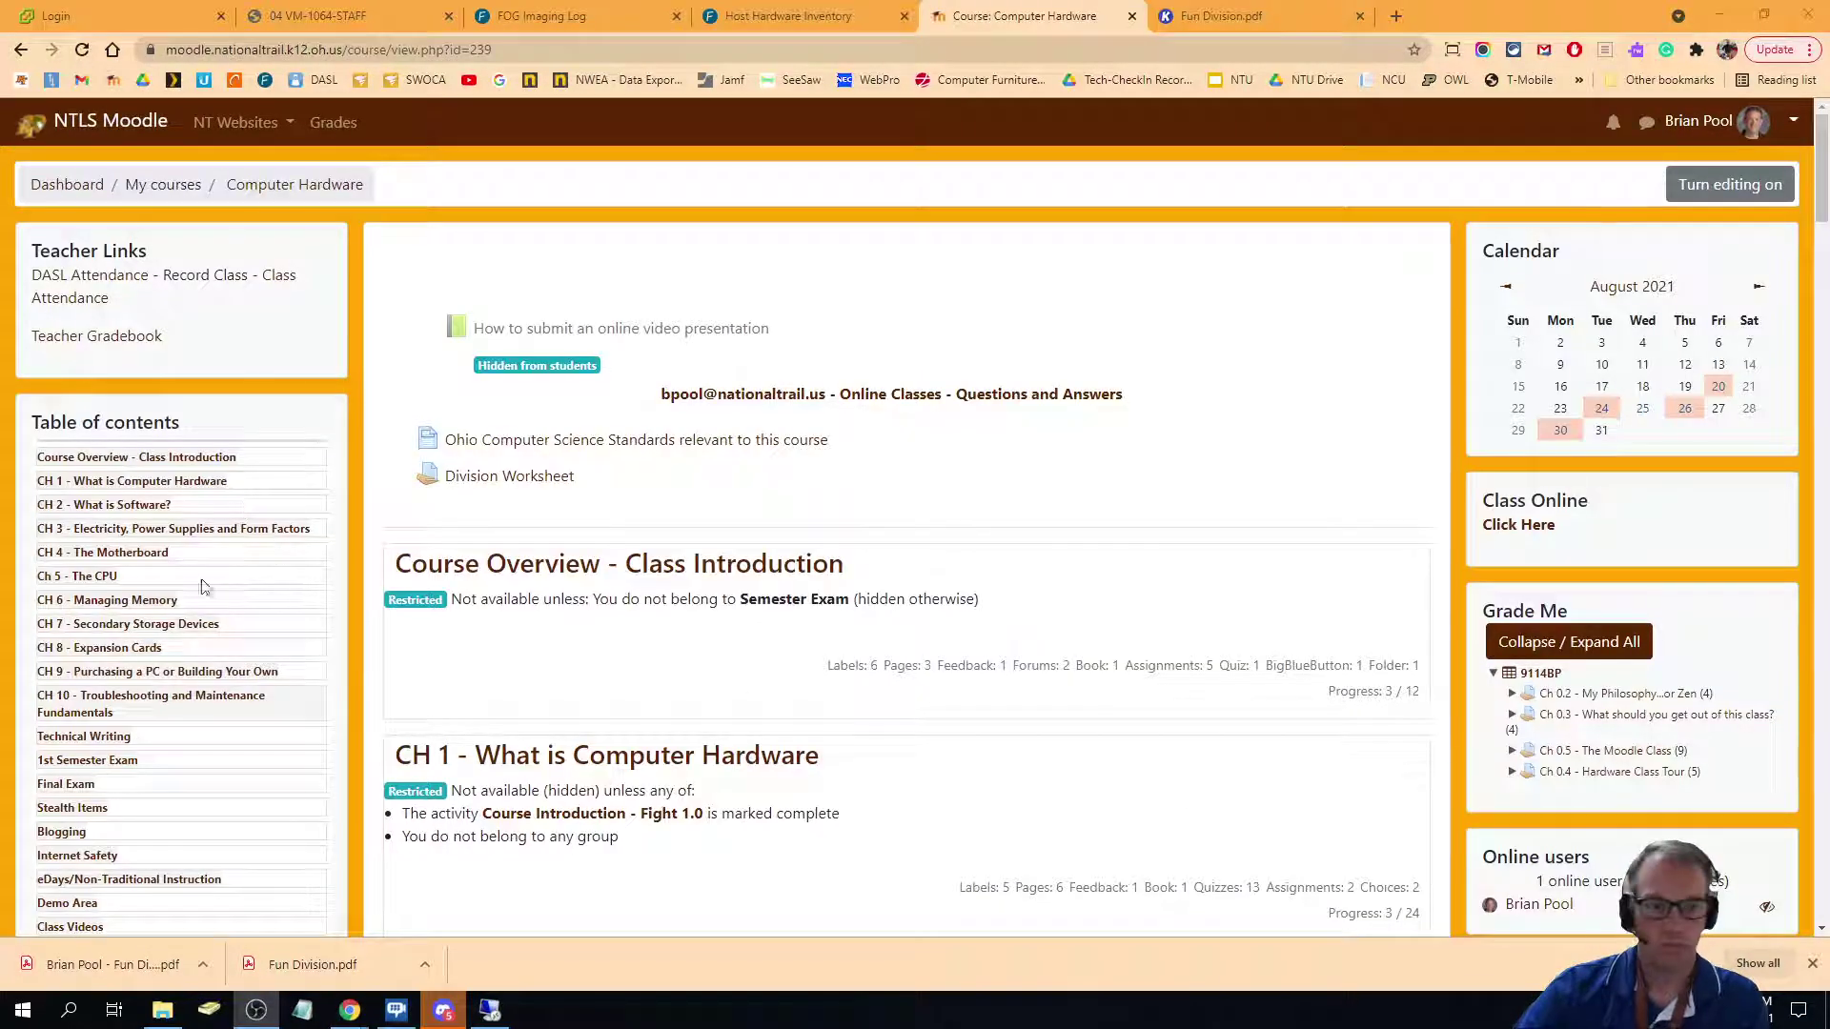
Open the Division Worksheet assignment and view its table of all submissions.
click(484, 479)
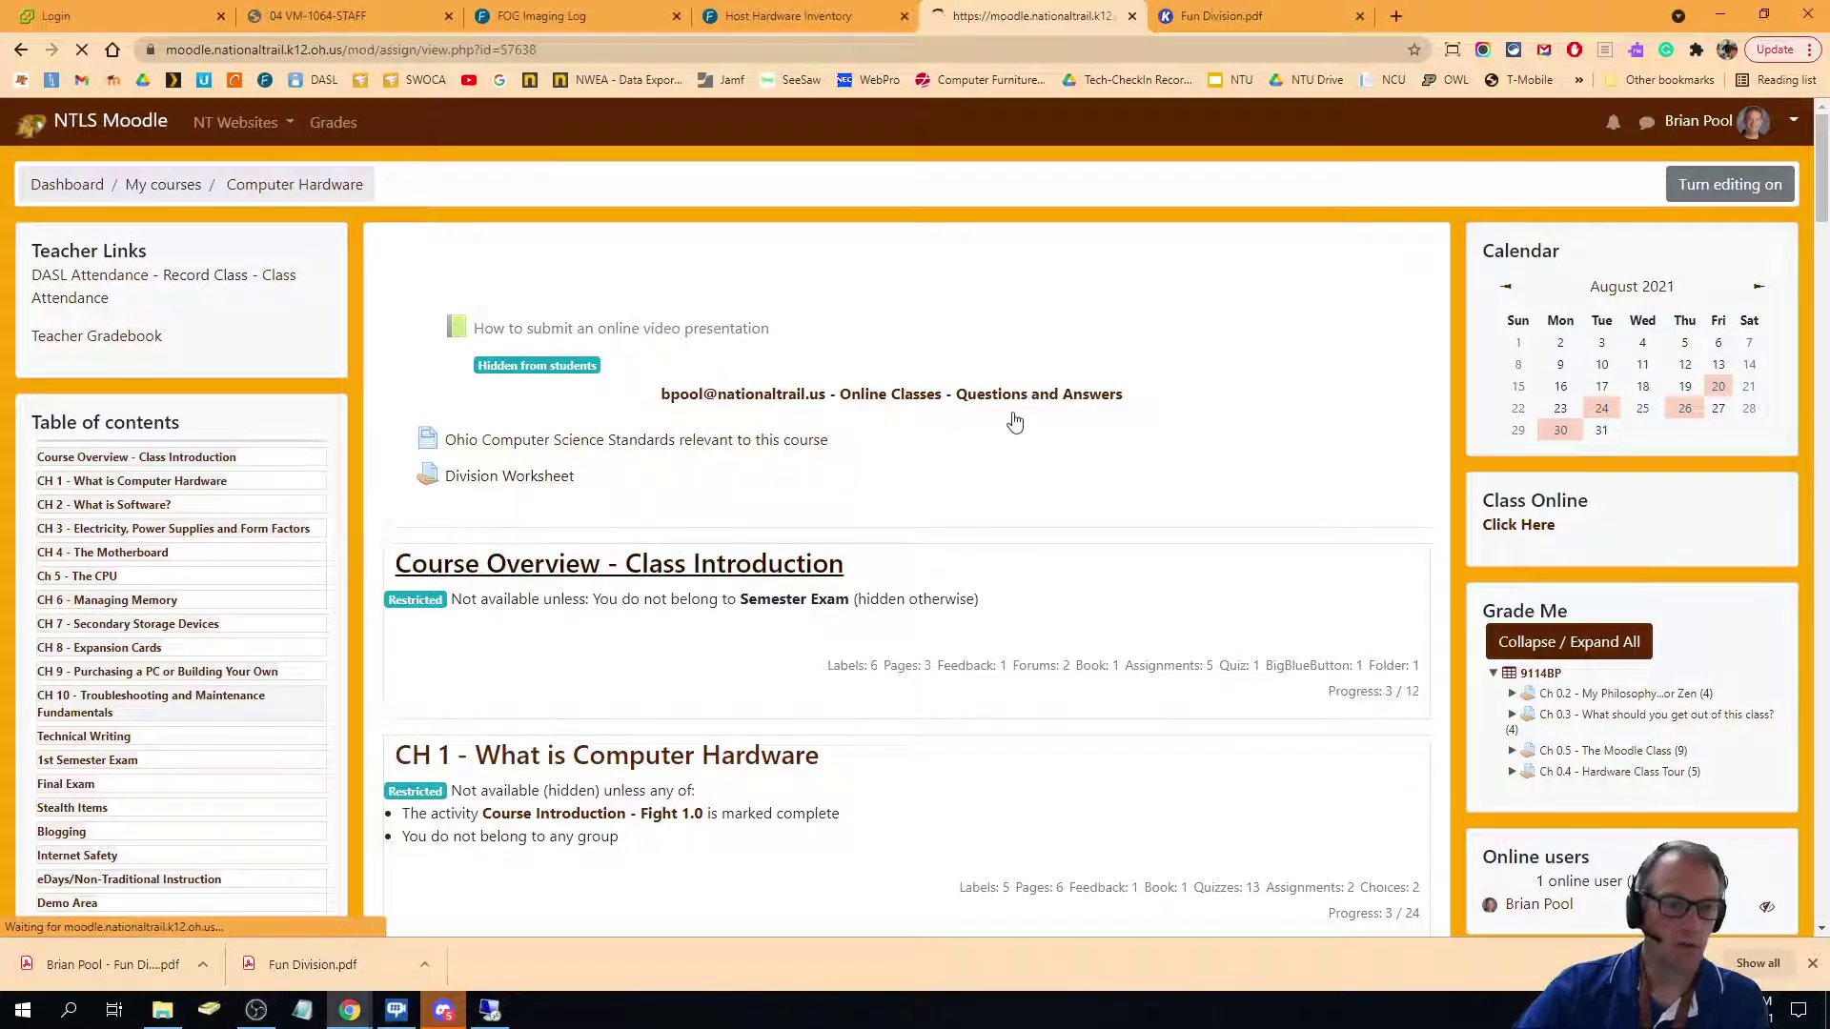
scroll(915, 424, down, 2)
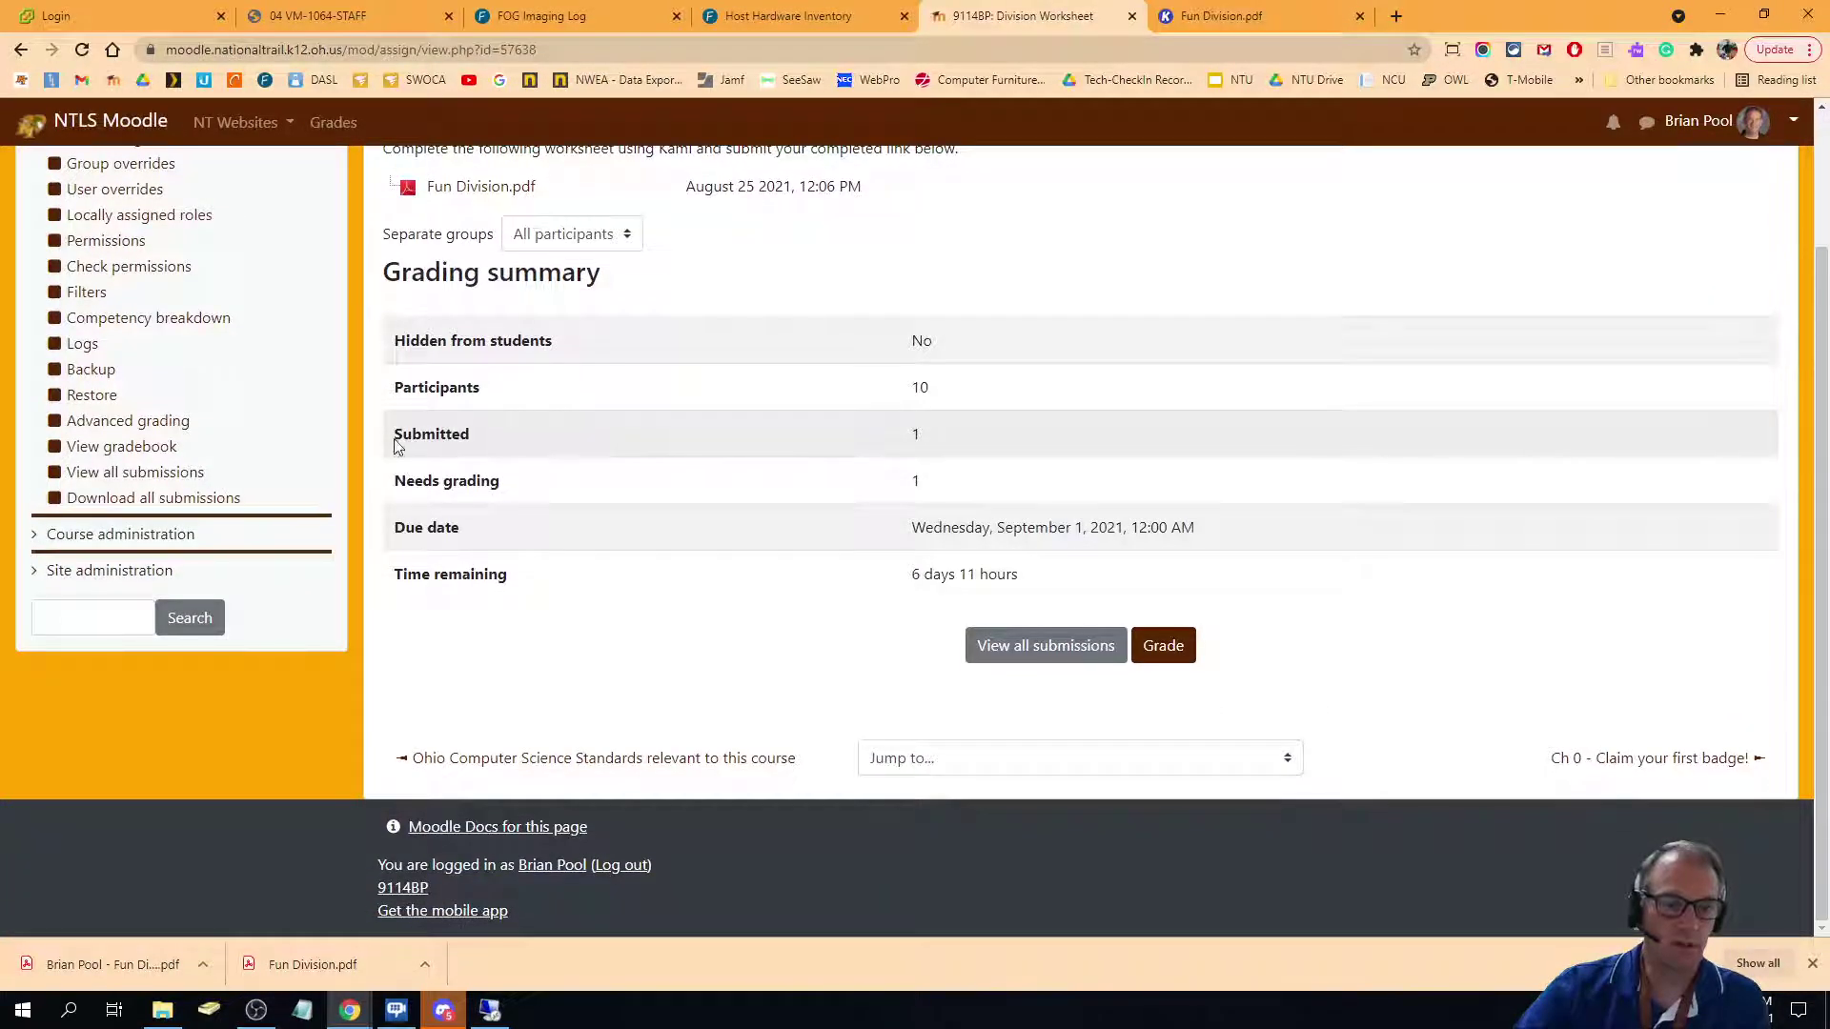
click(1053, 647)
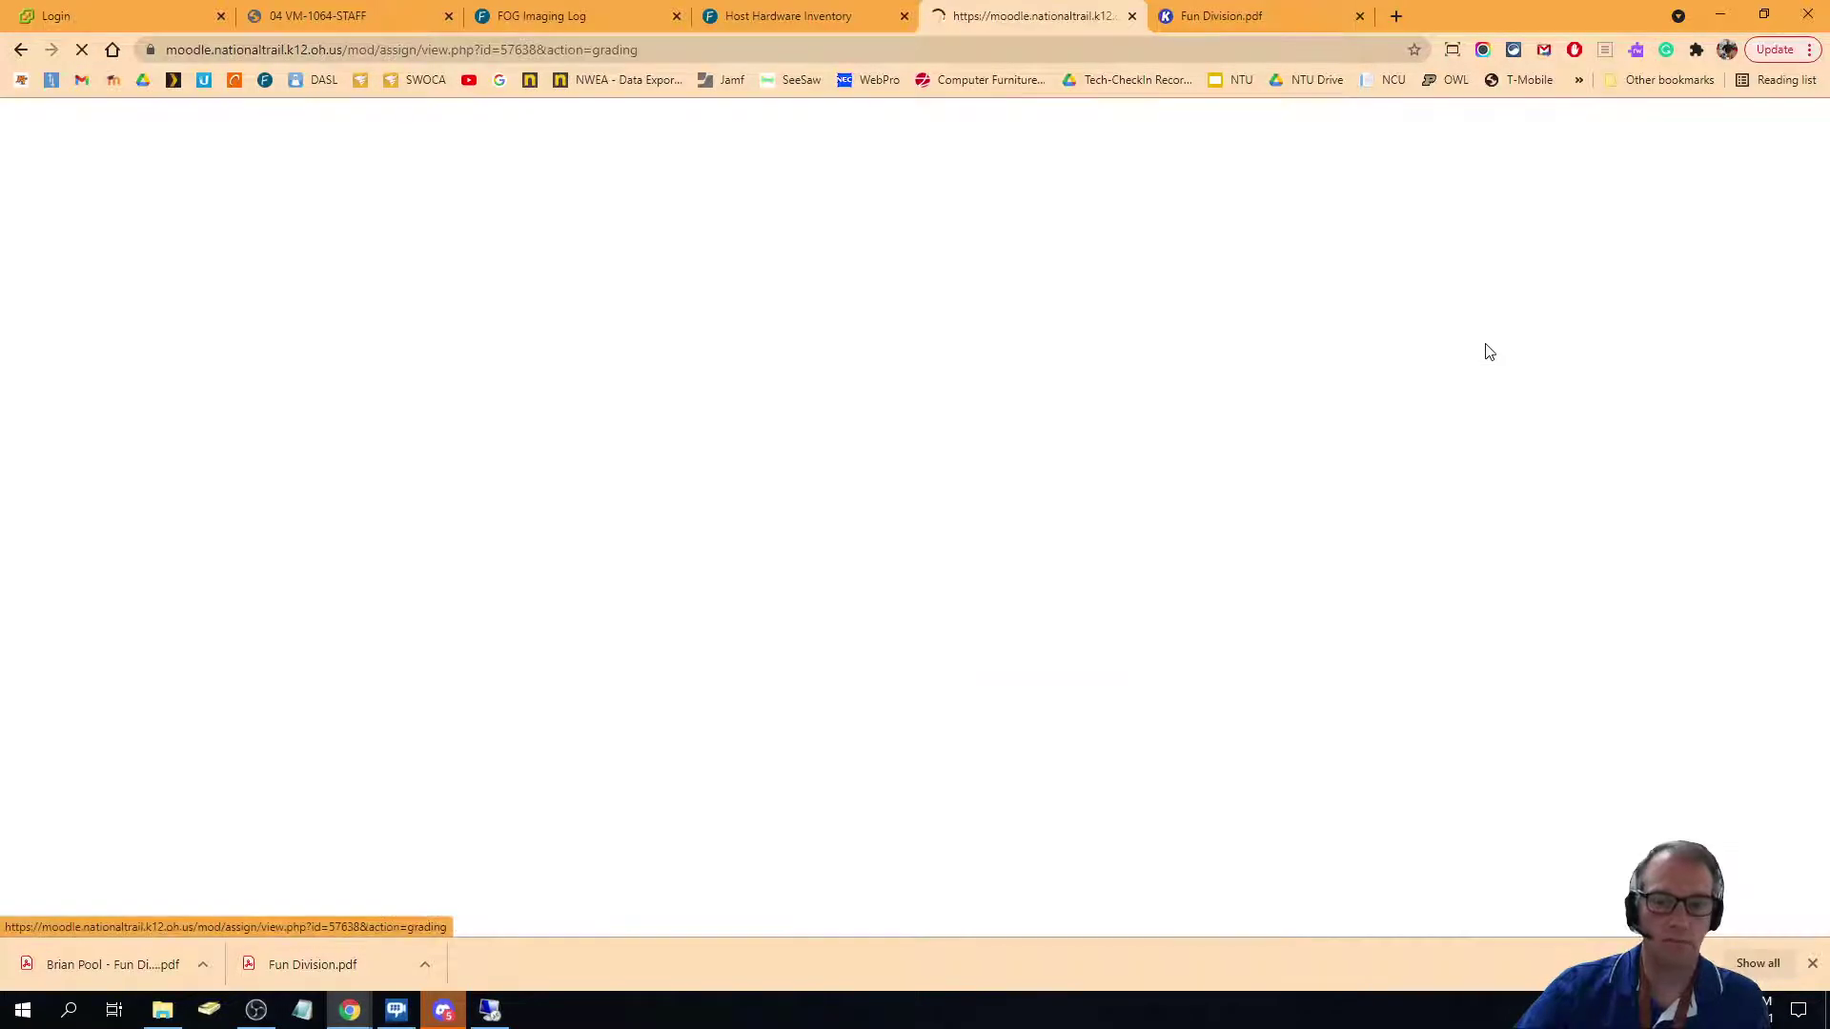
scroll(1524, 477, down, 3)
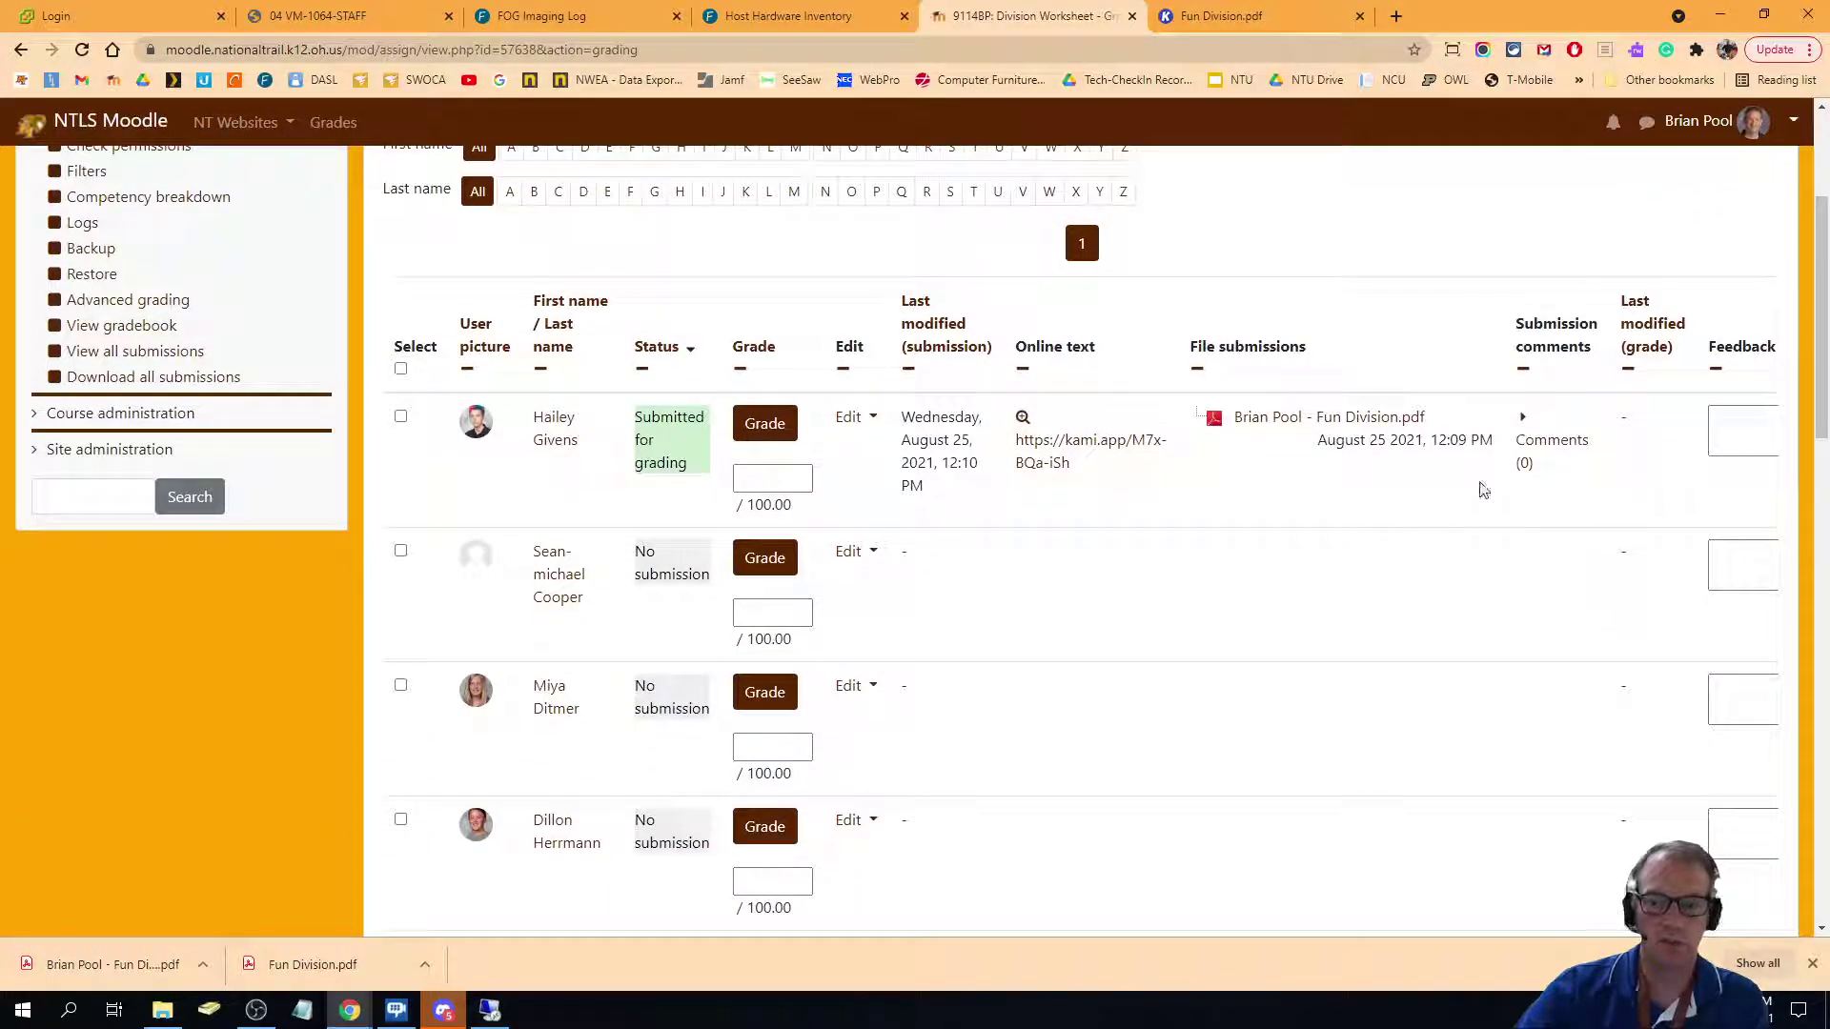
Review the student's submitted kami.app link and PDF file, then return to the grading table.
click(1086, 446)
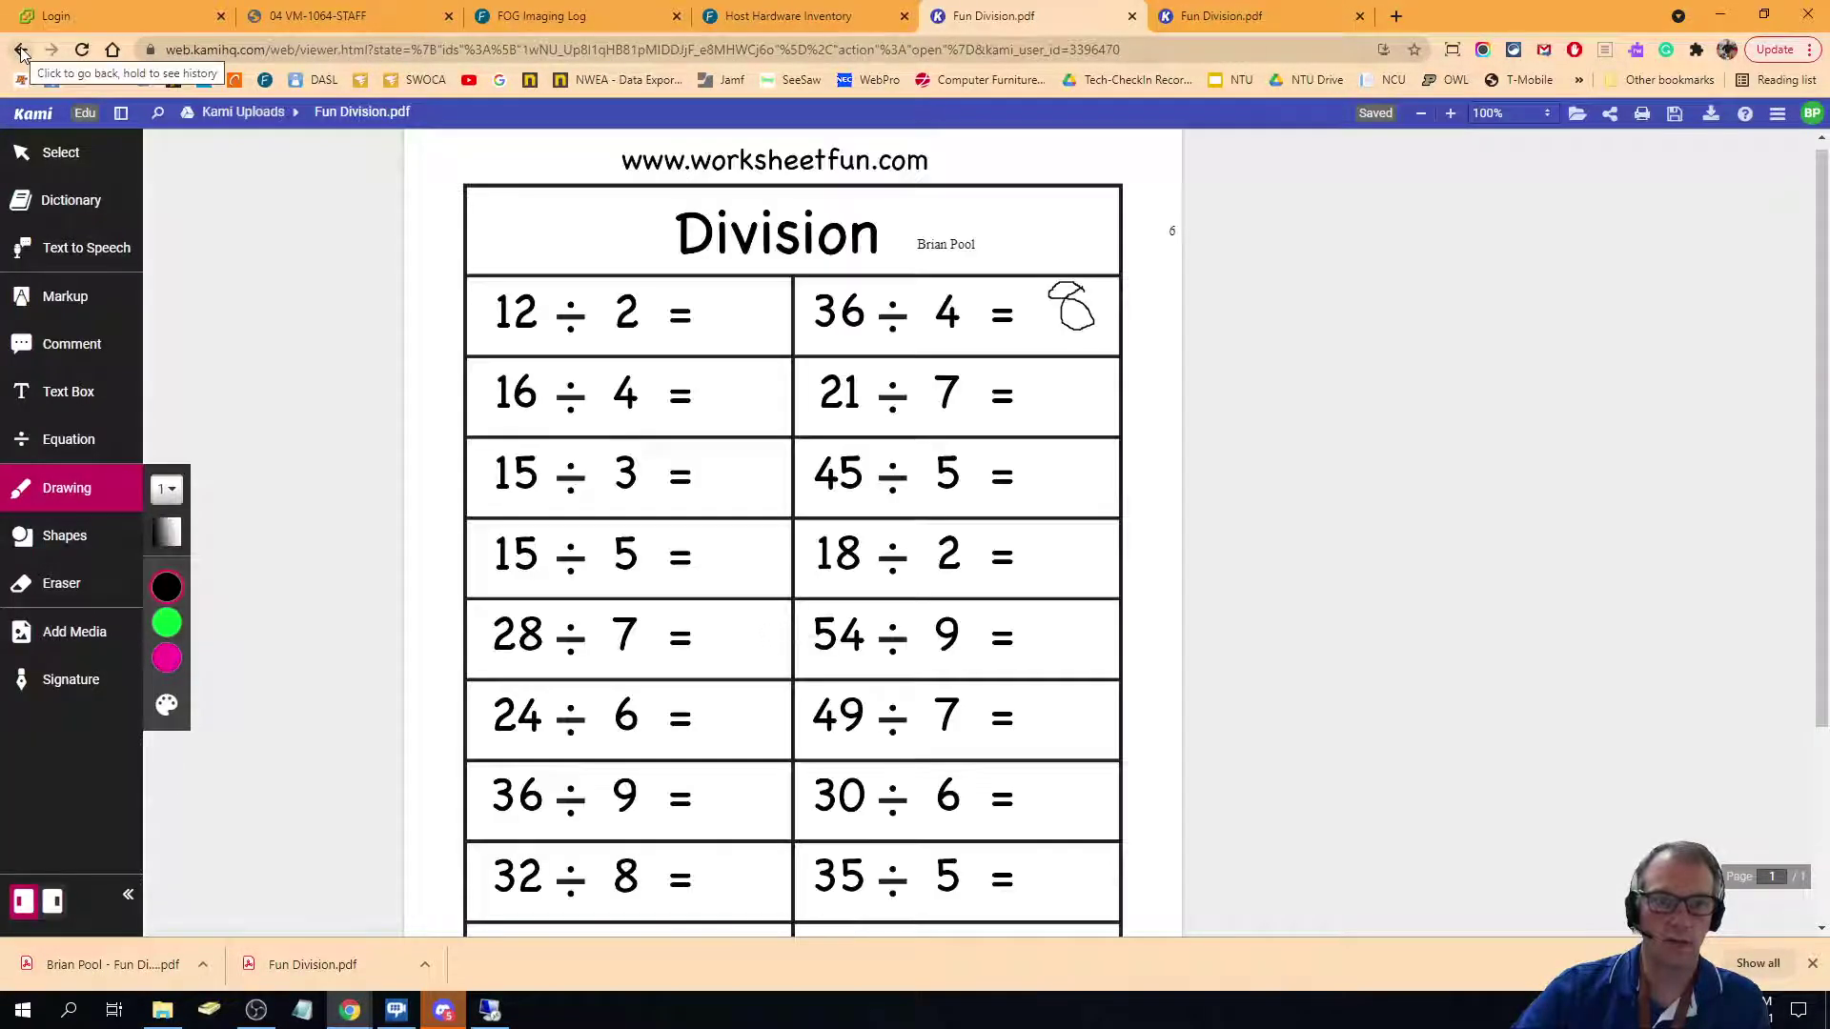
click(21, 49)
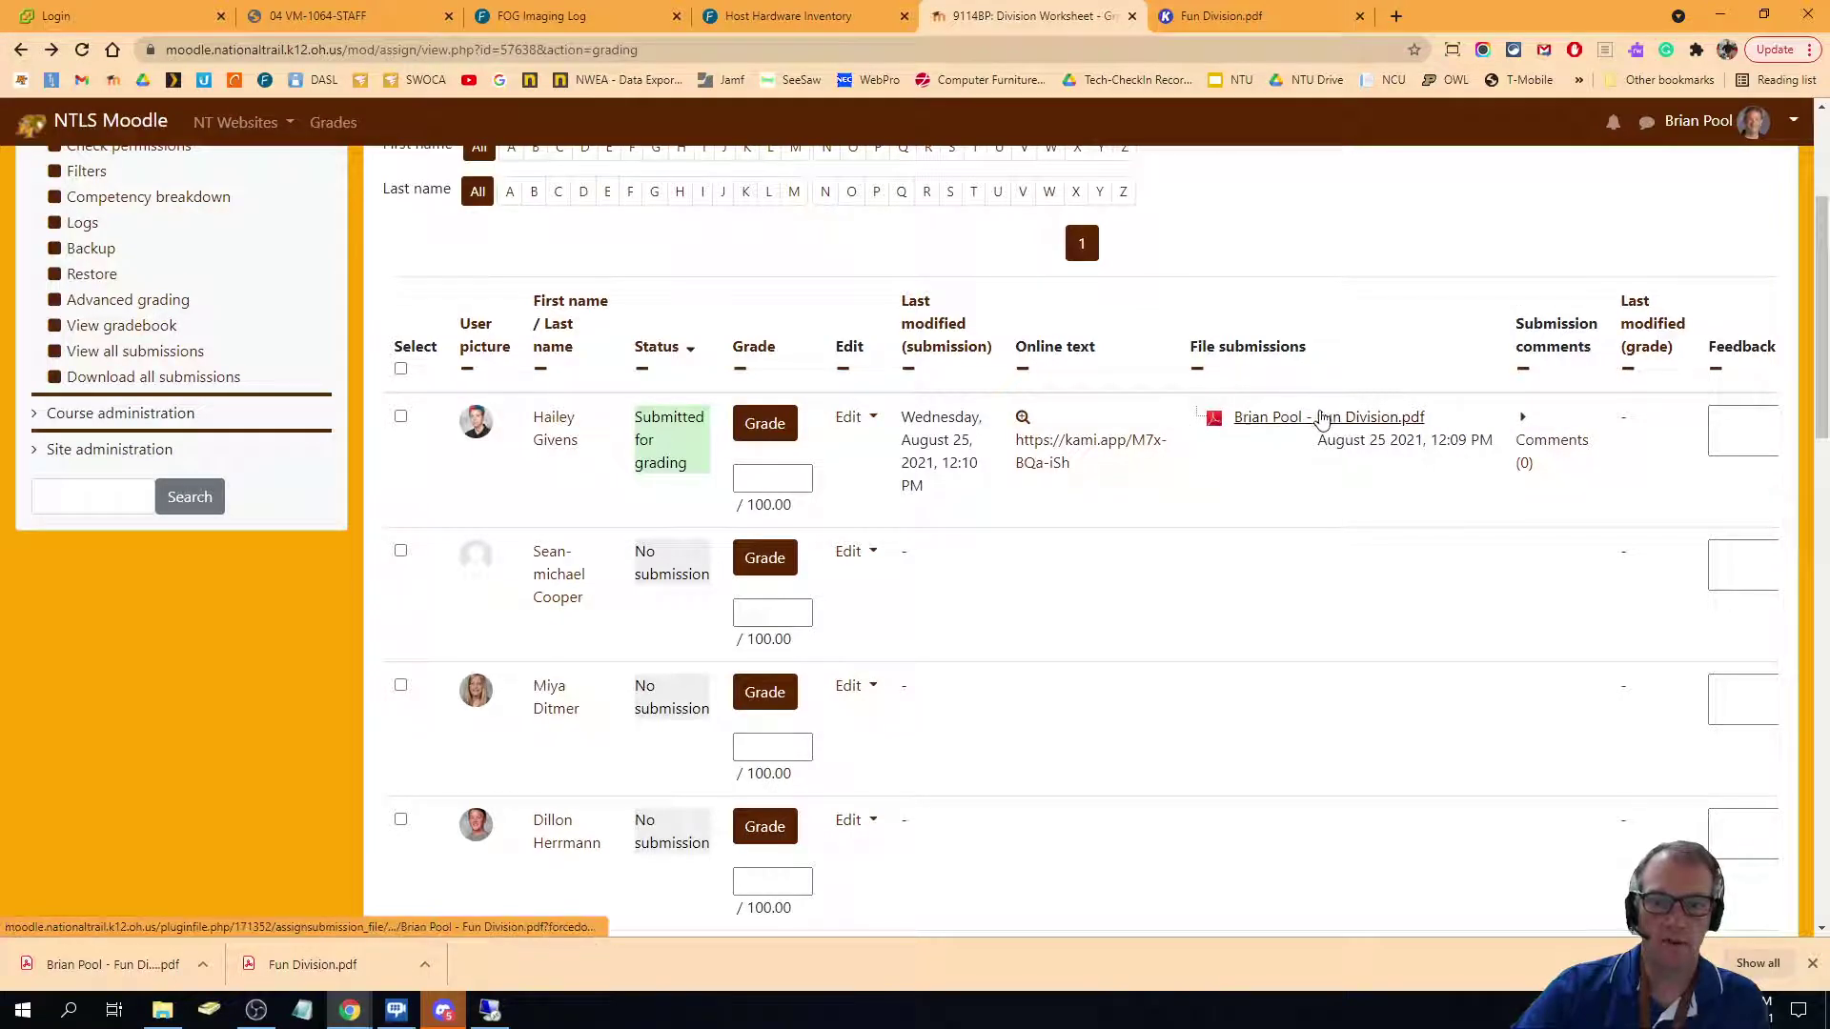
click(1327, 423)
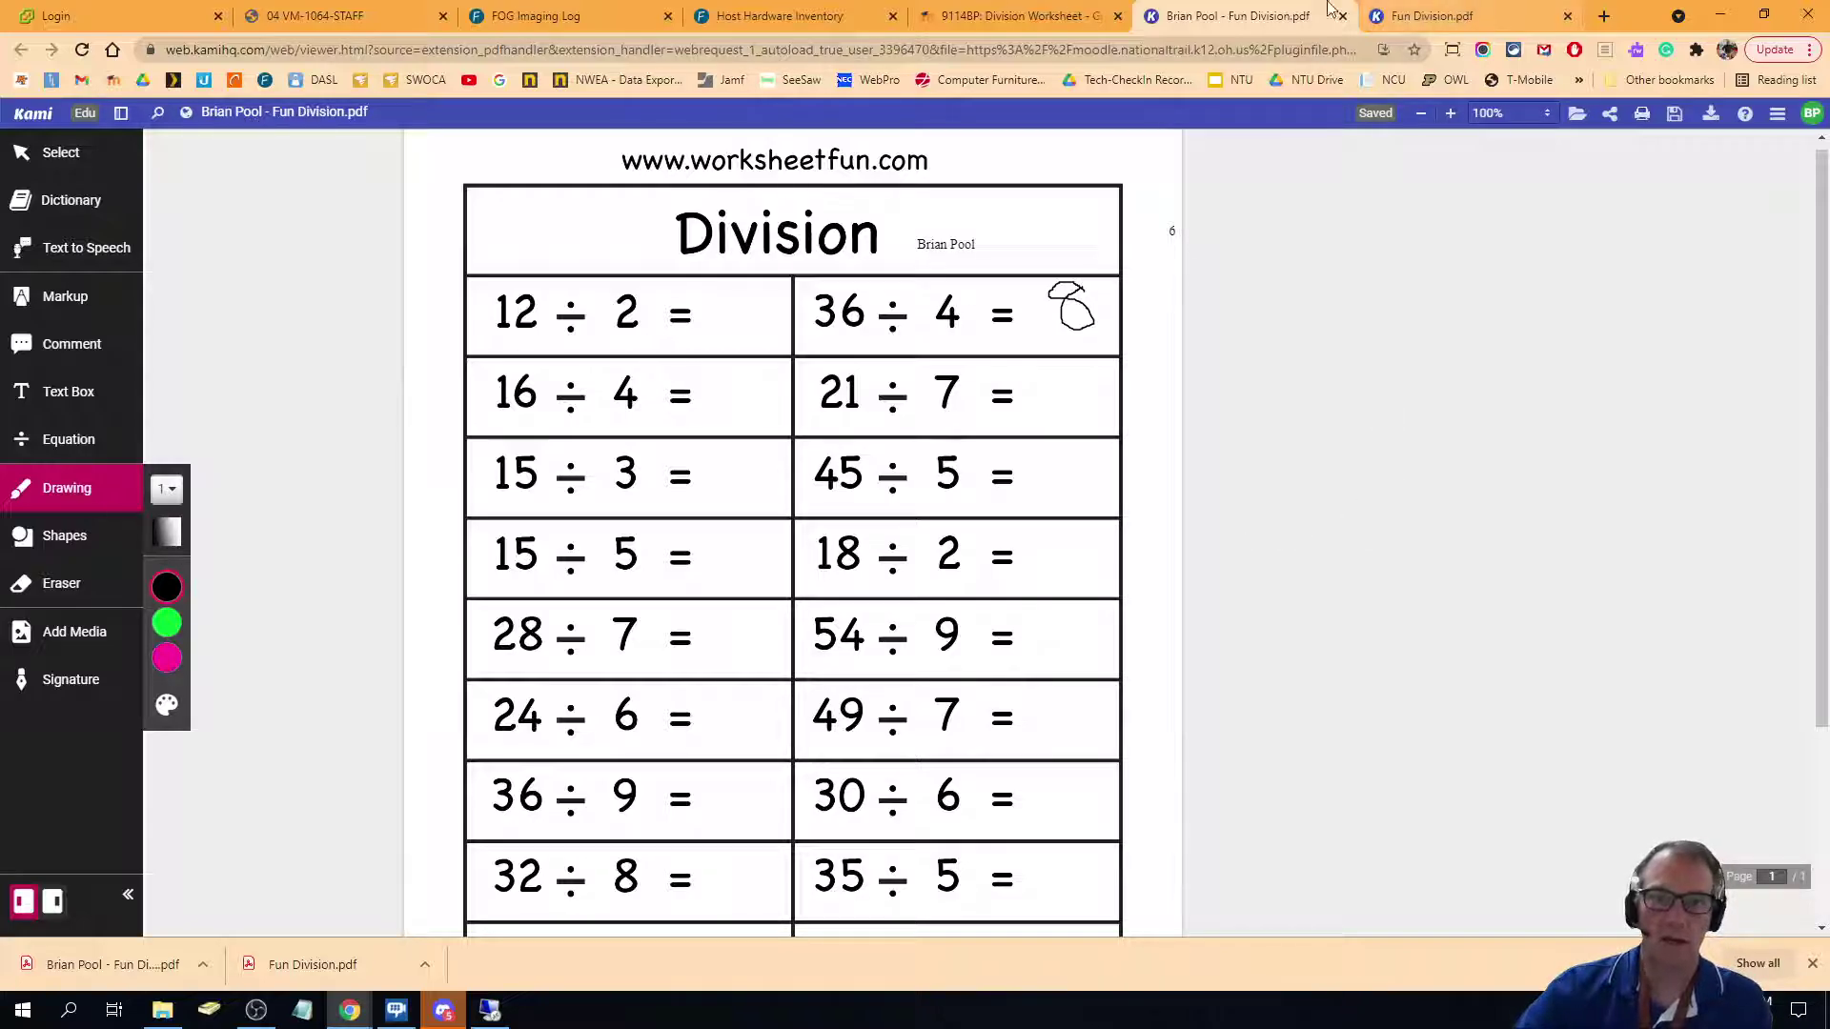
click(1005, 13)
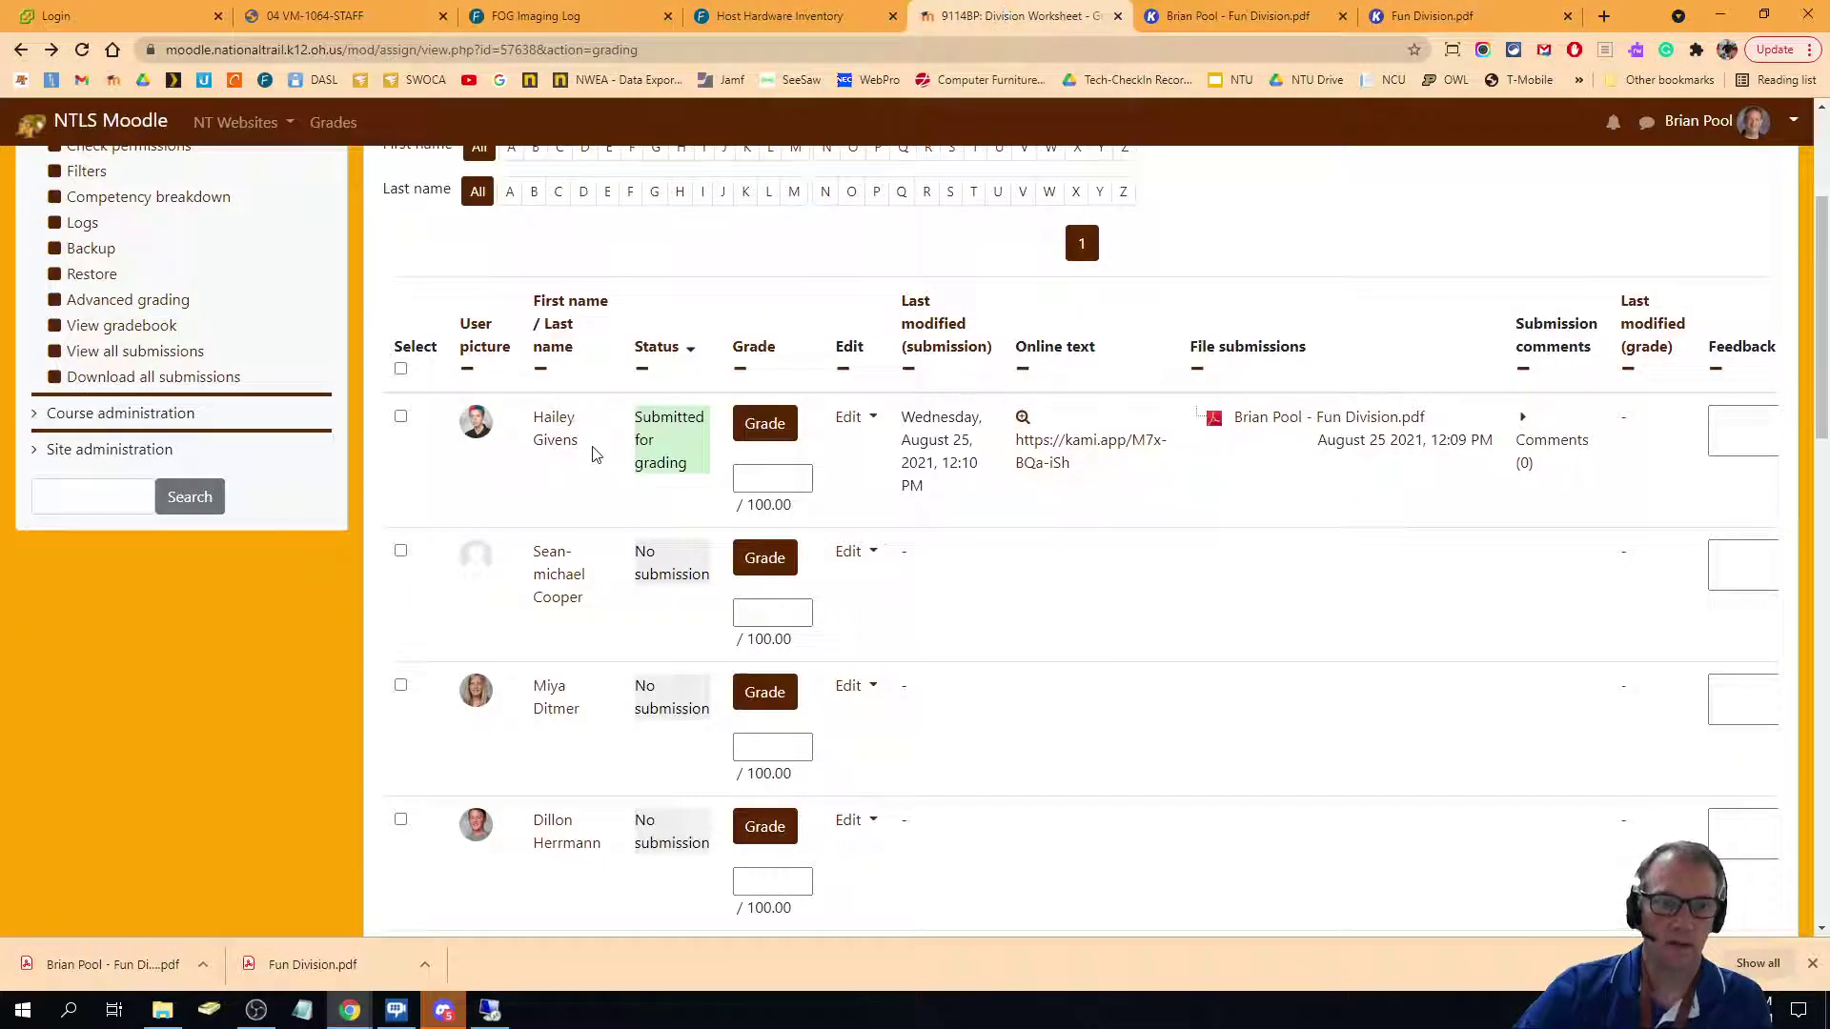
scroll(591, 454, up, 3)
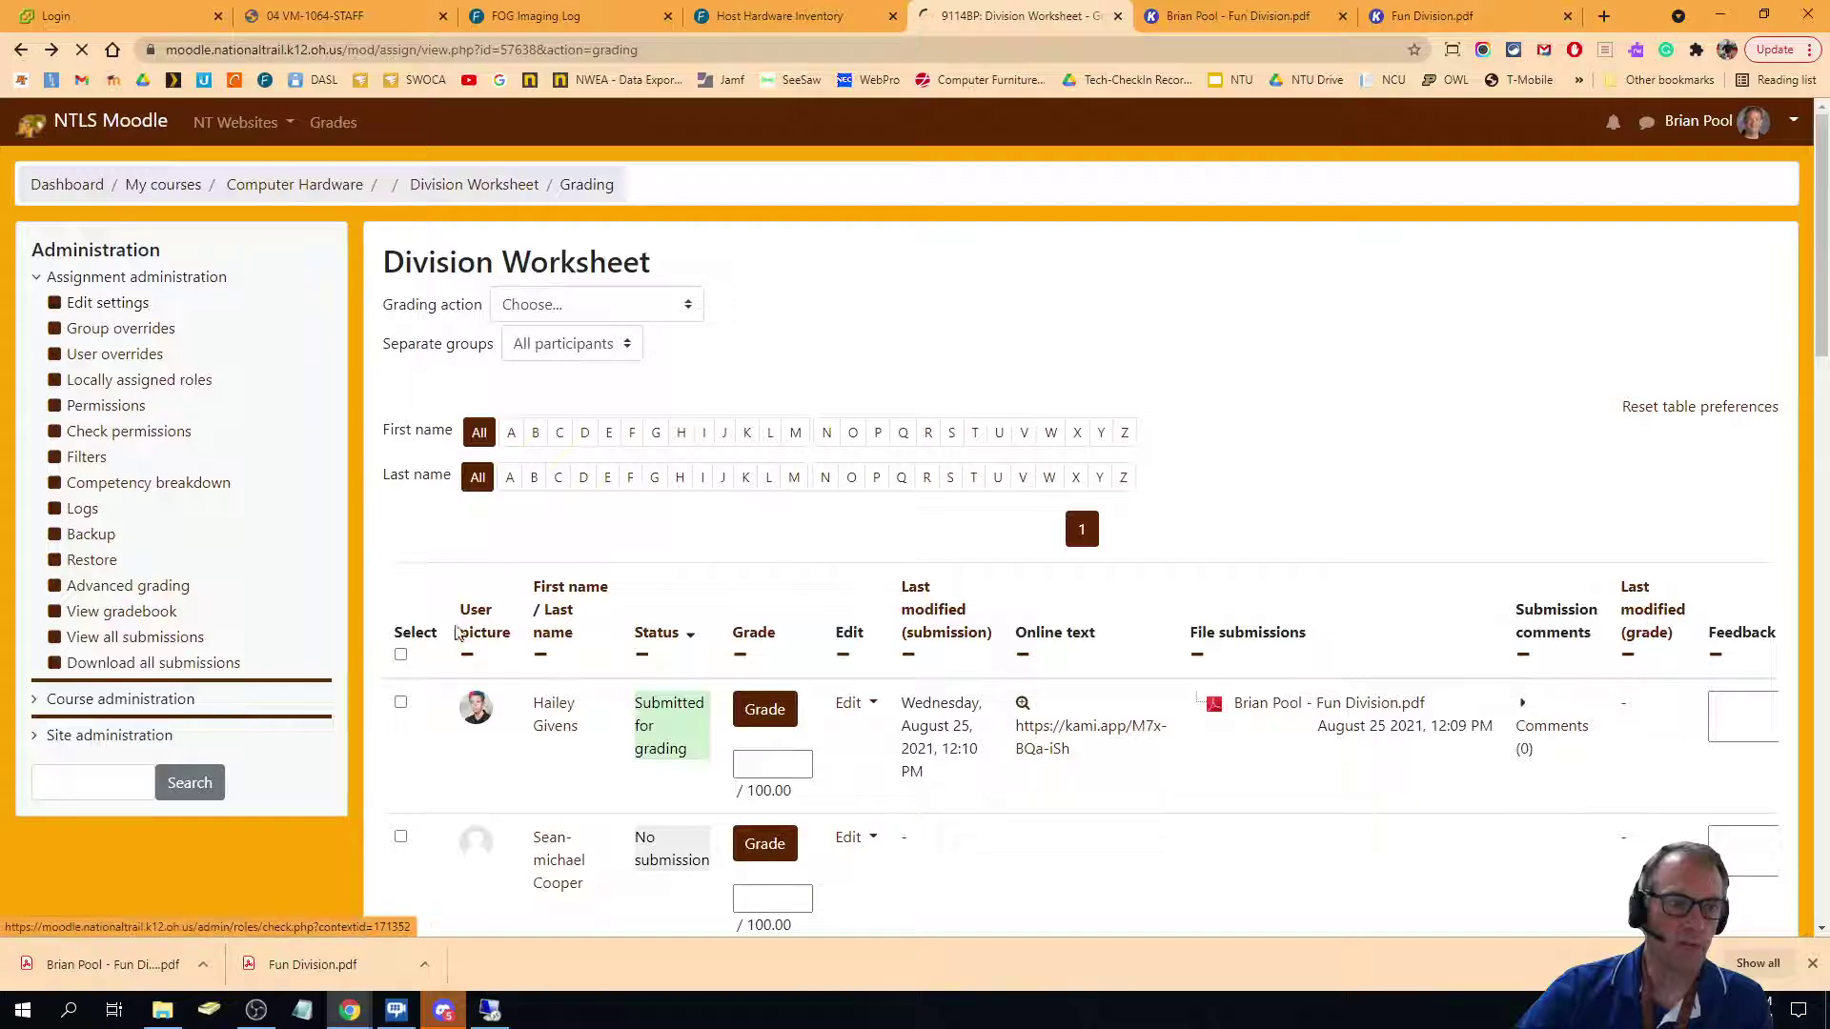
Set maximum uploaded files to 1, then leave Online text checked and File submissions unchecked.
scroll(1168, 600, down, 5)
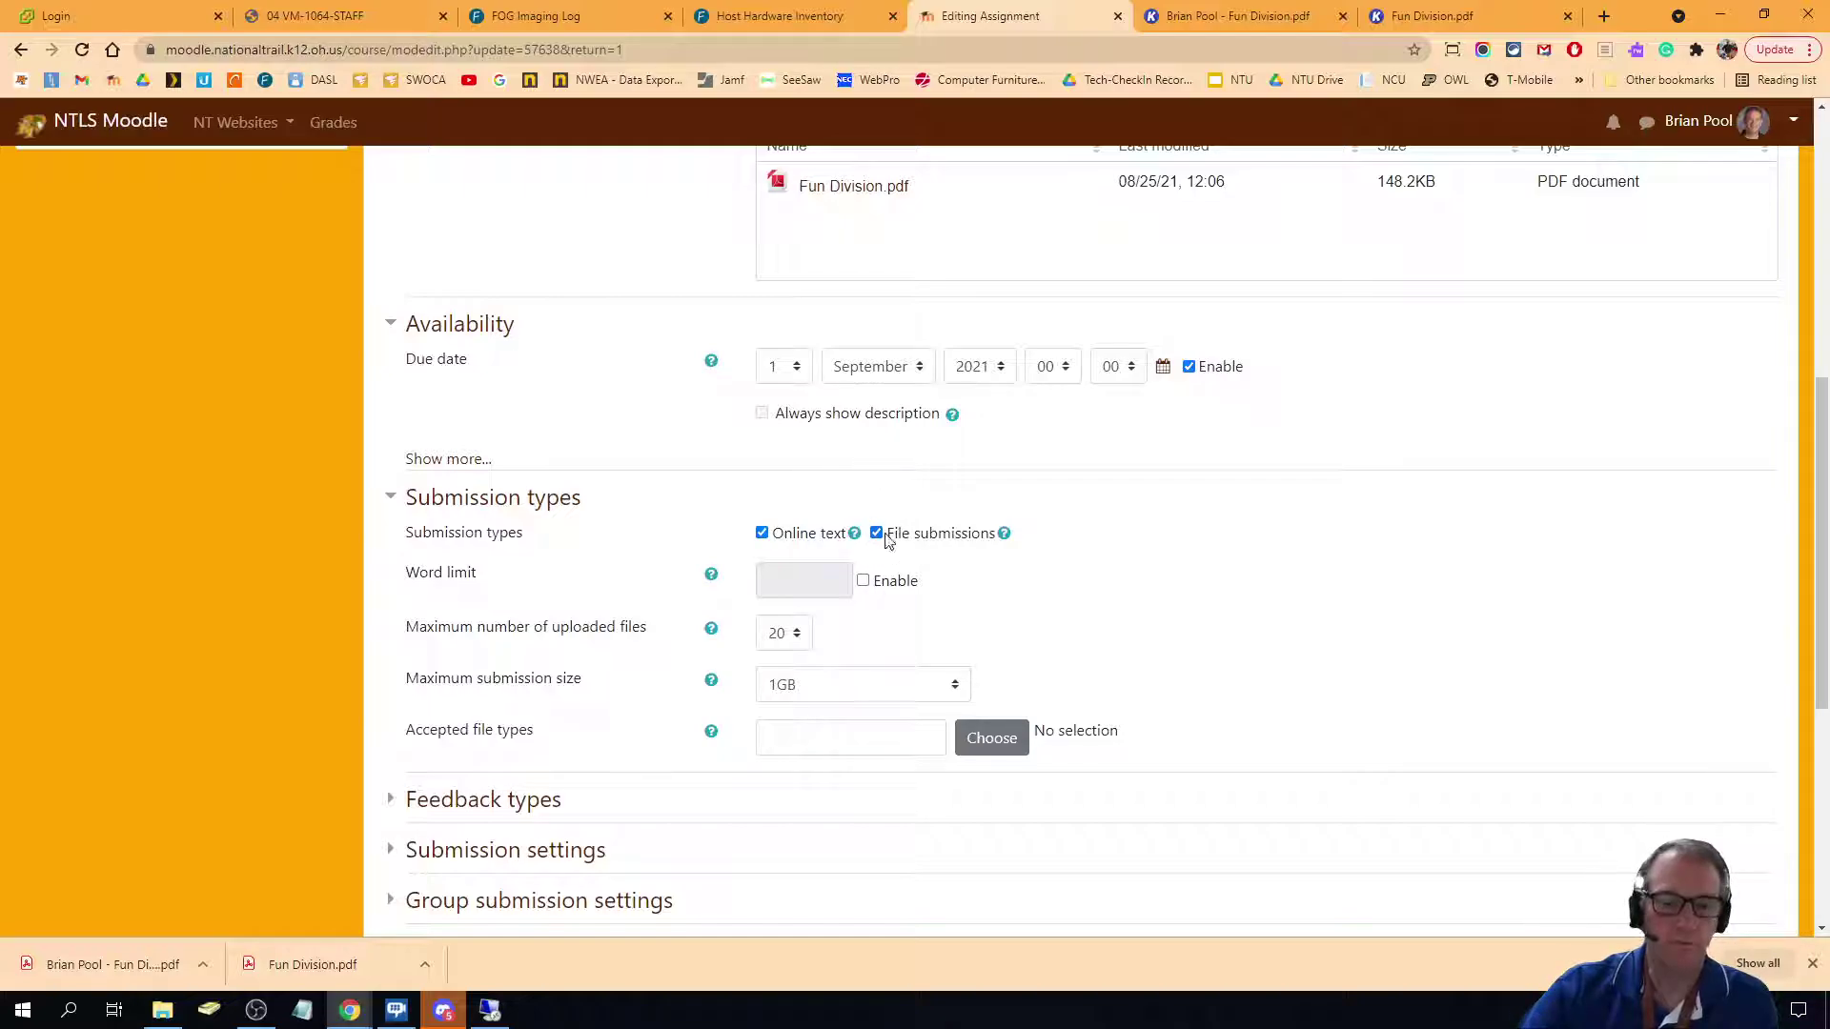
click(876, 534)
click(761, 534)
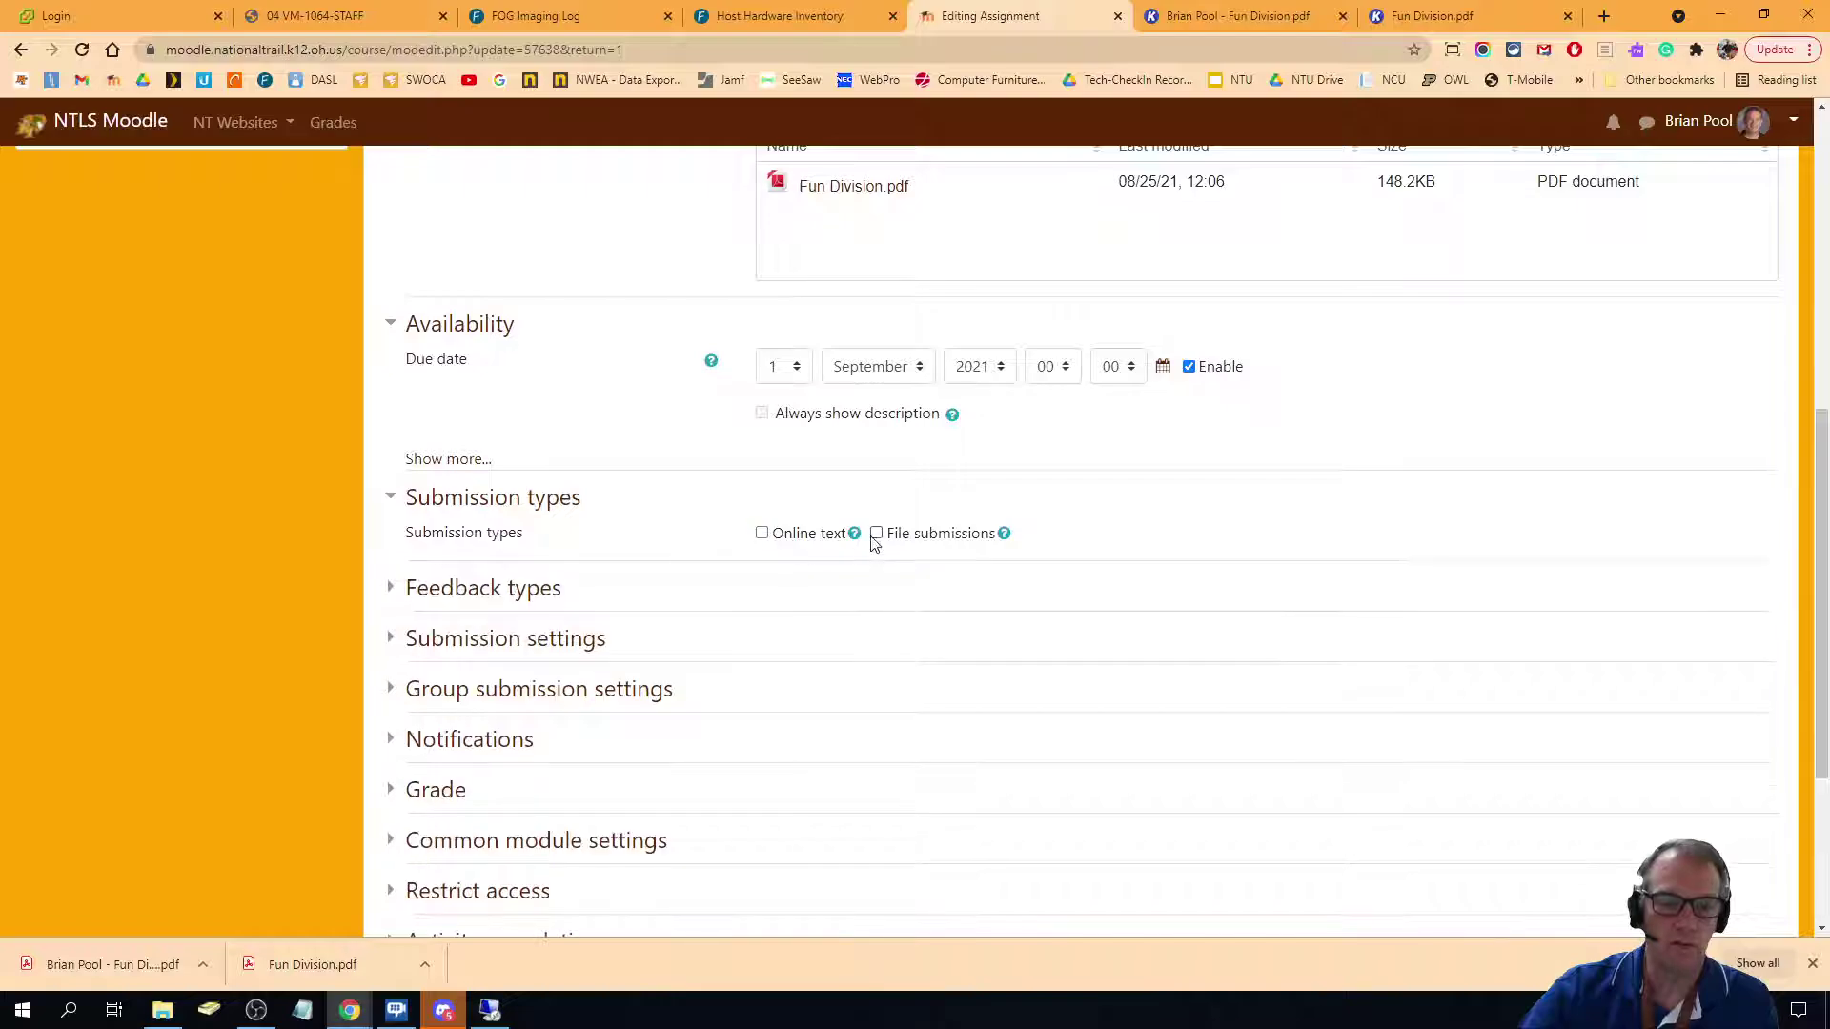
click(876, 534)
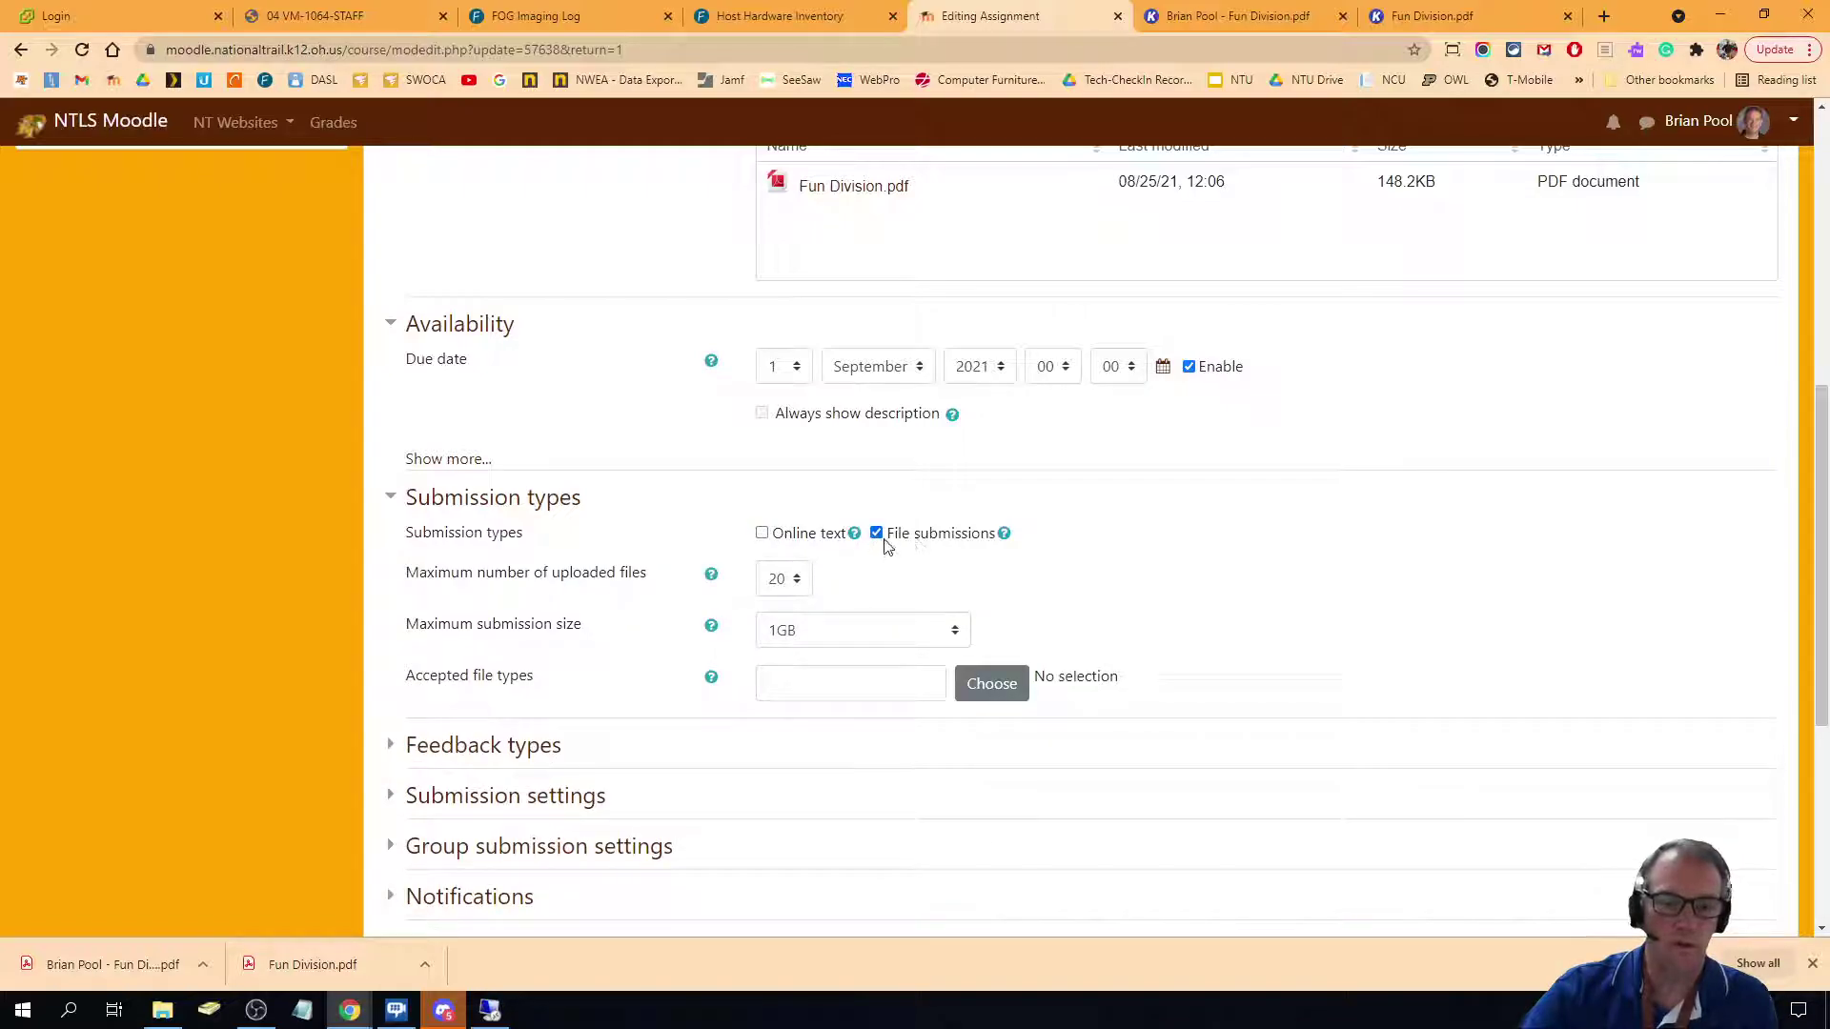
click(781, 580)
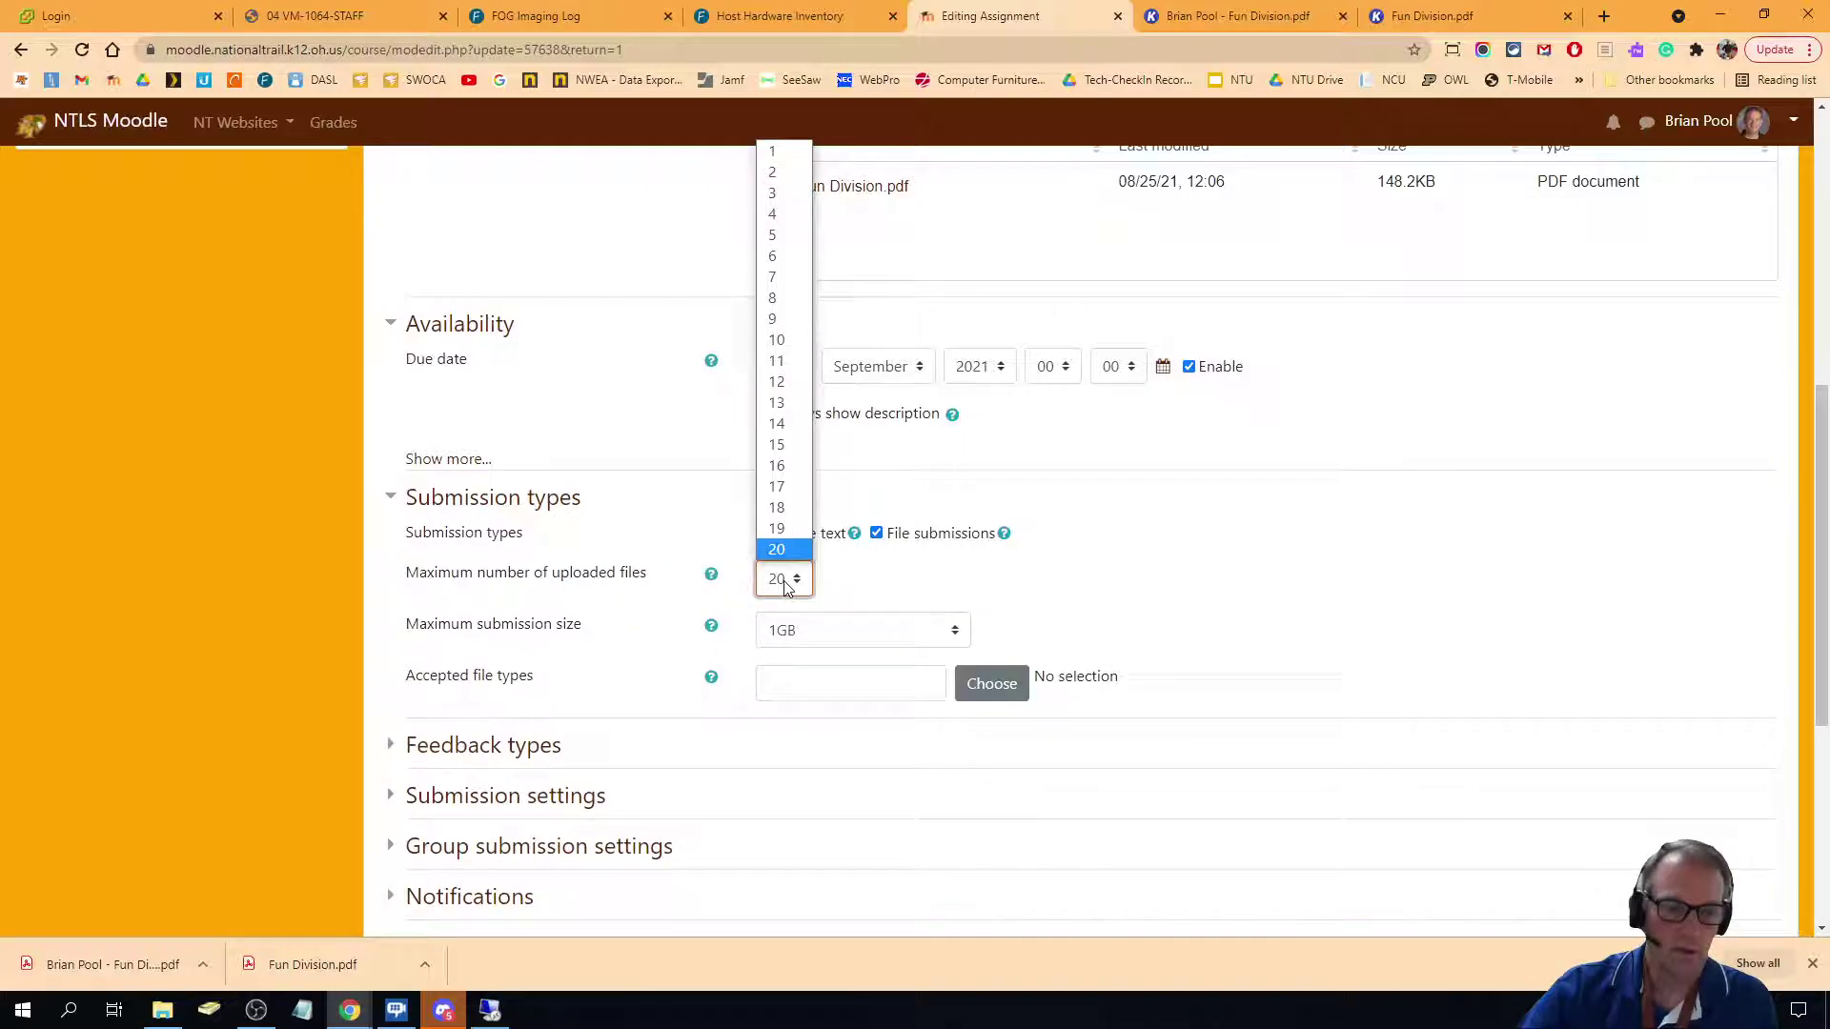
click(772, 154)
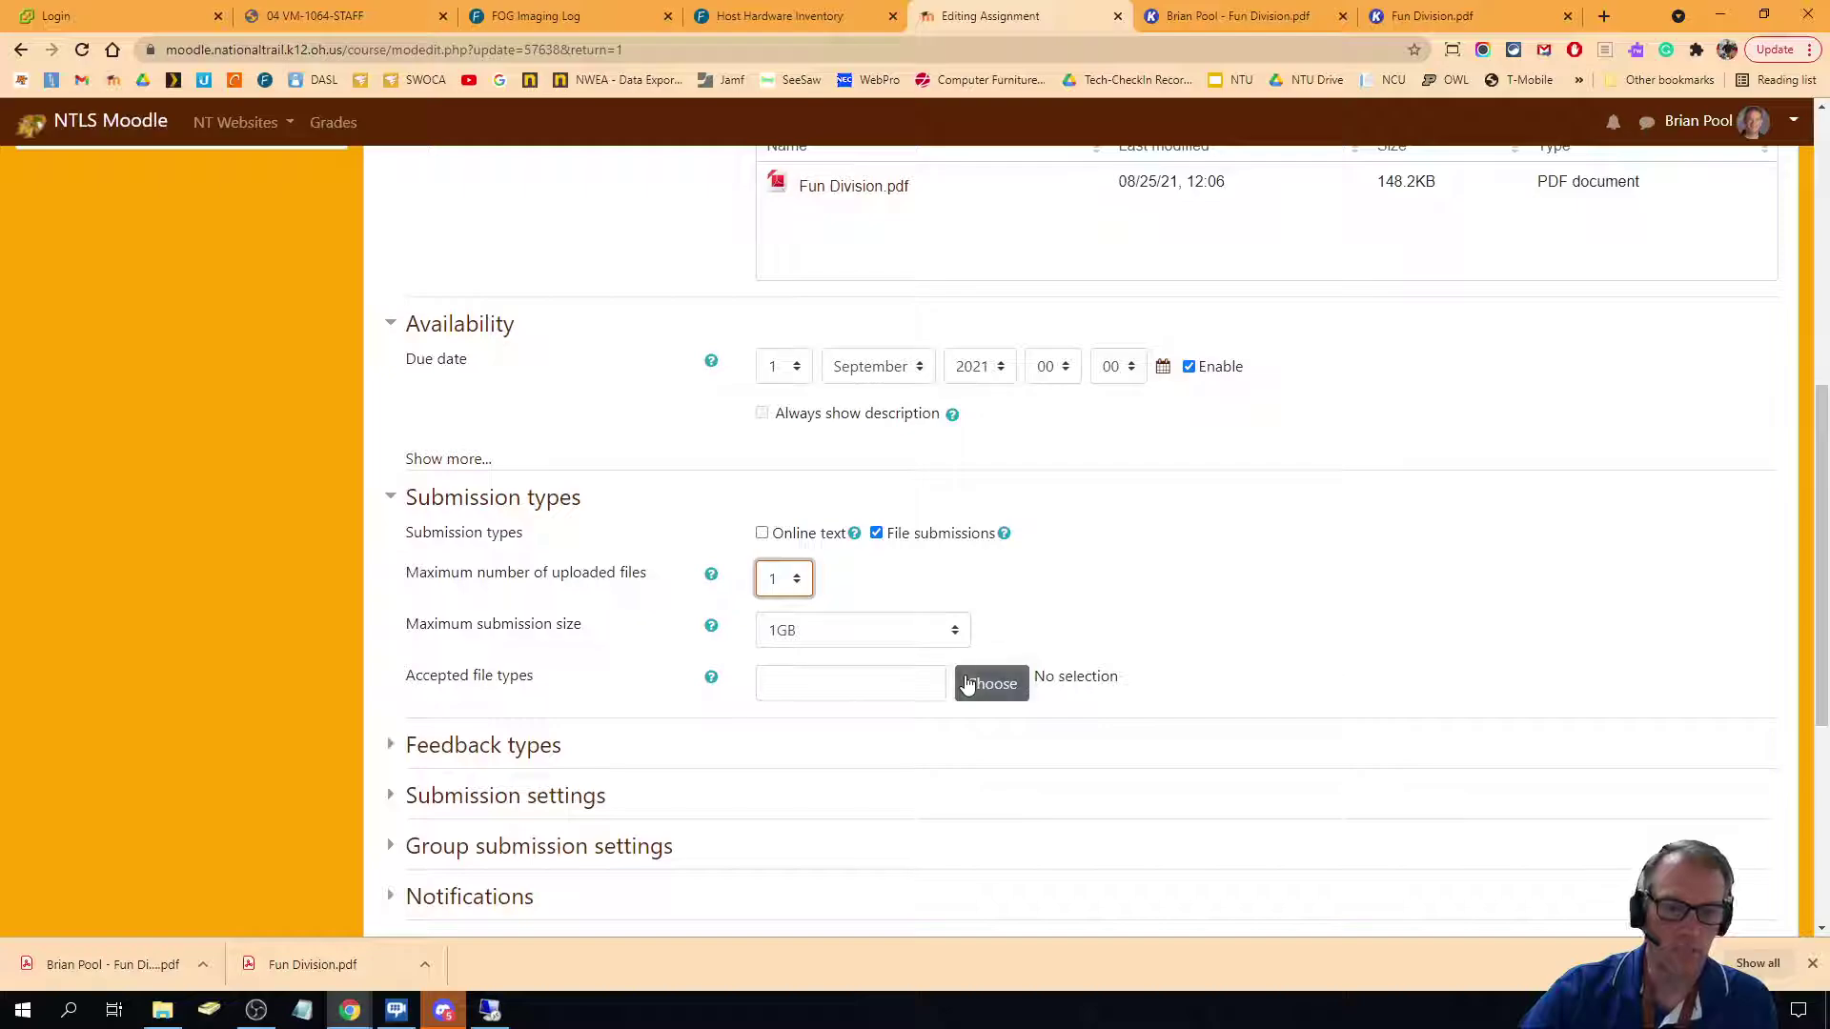
click(761, 533)
click(875, 533)
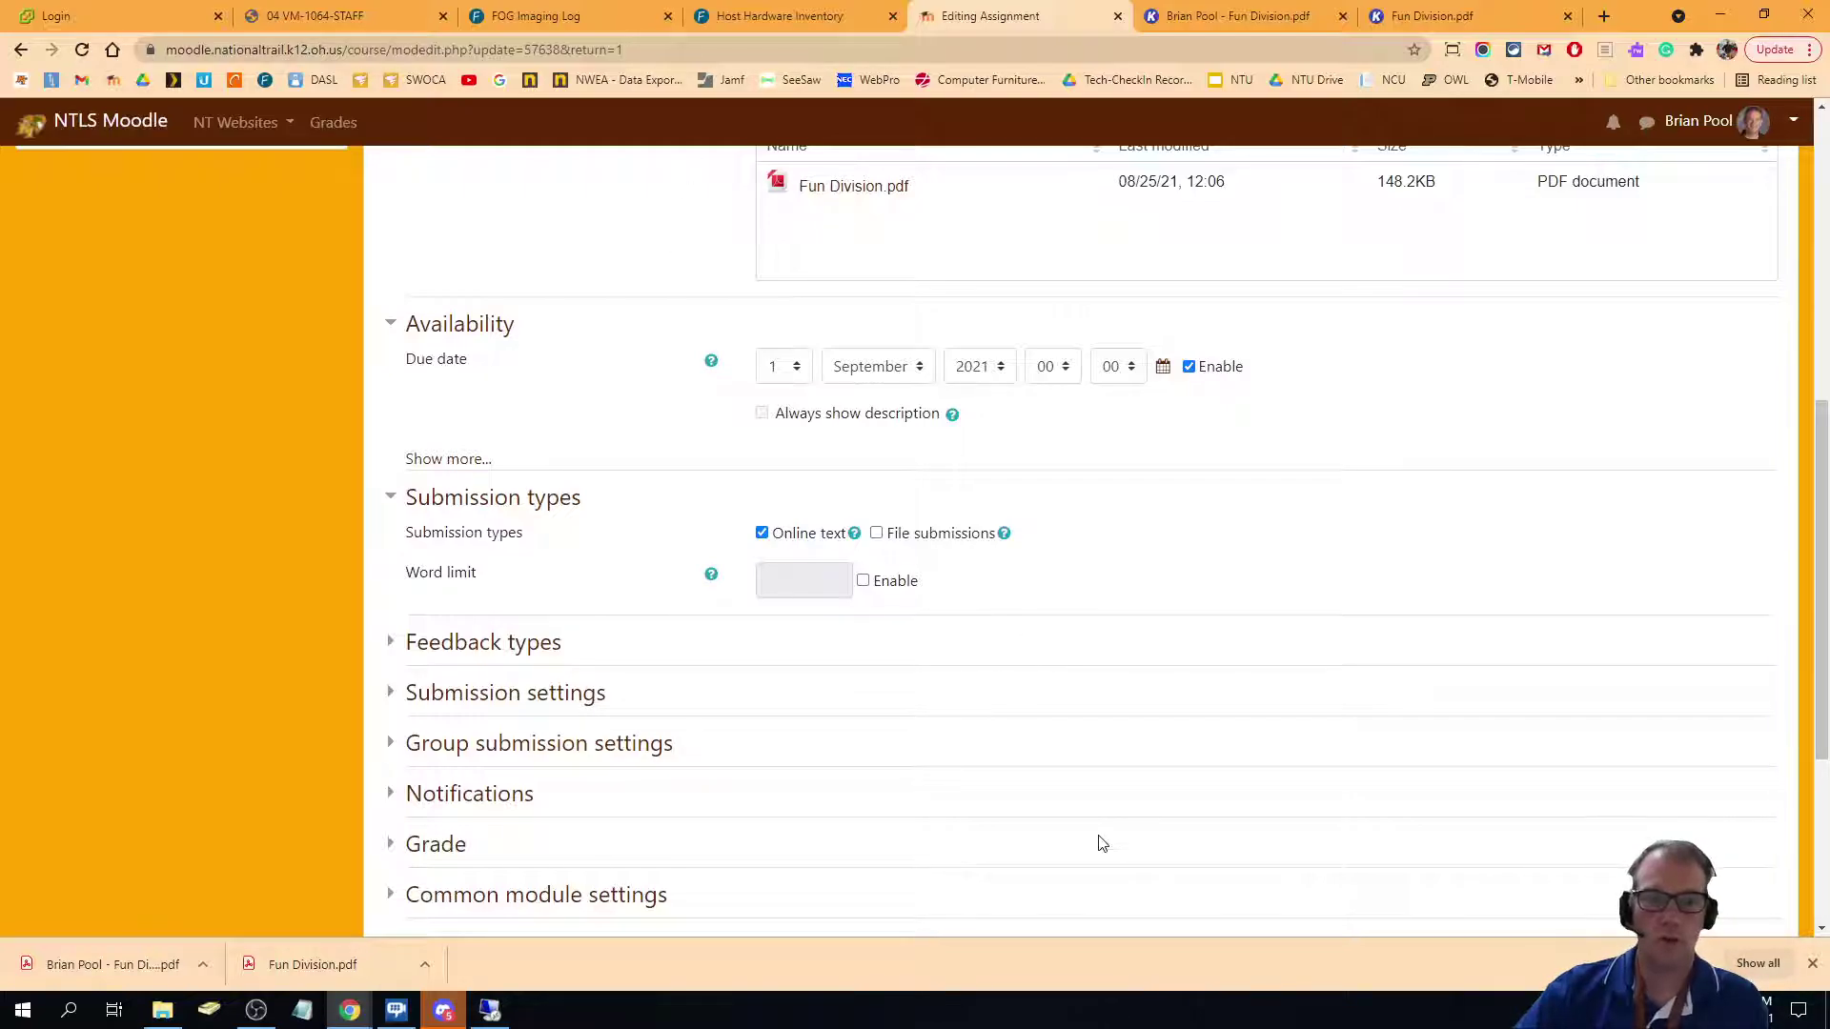
scroll(1096, 842, up, 5)
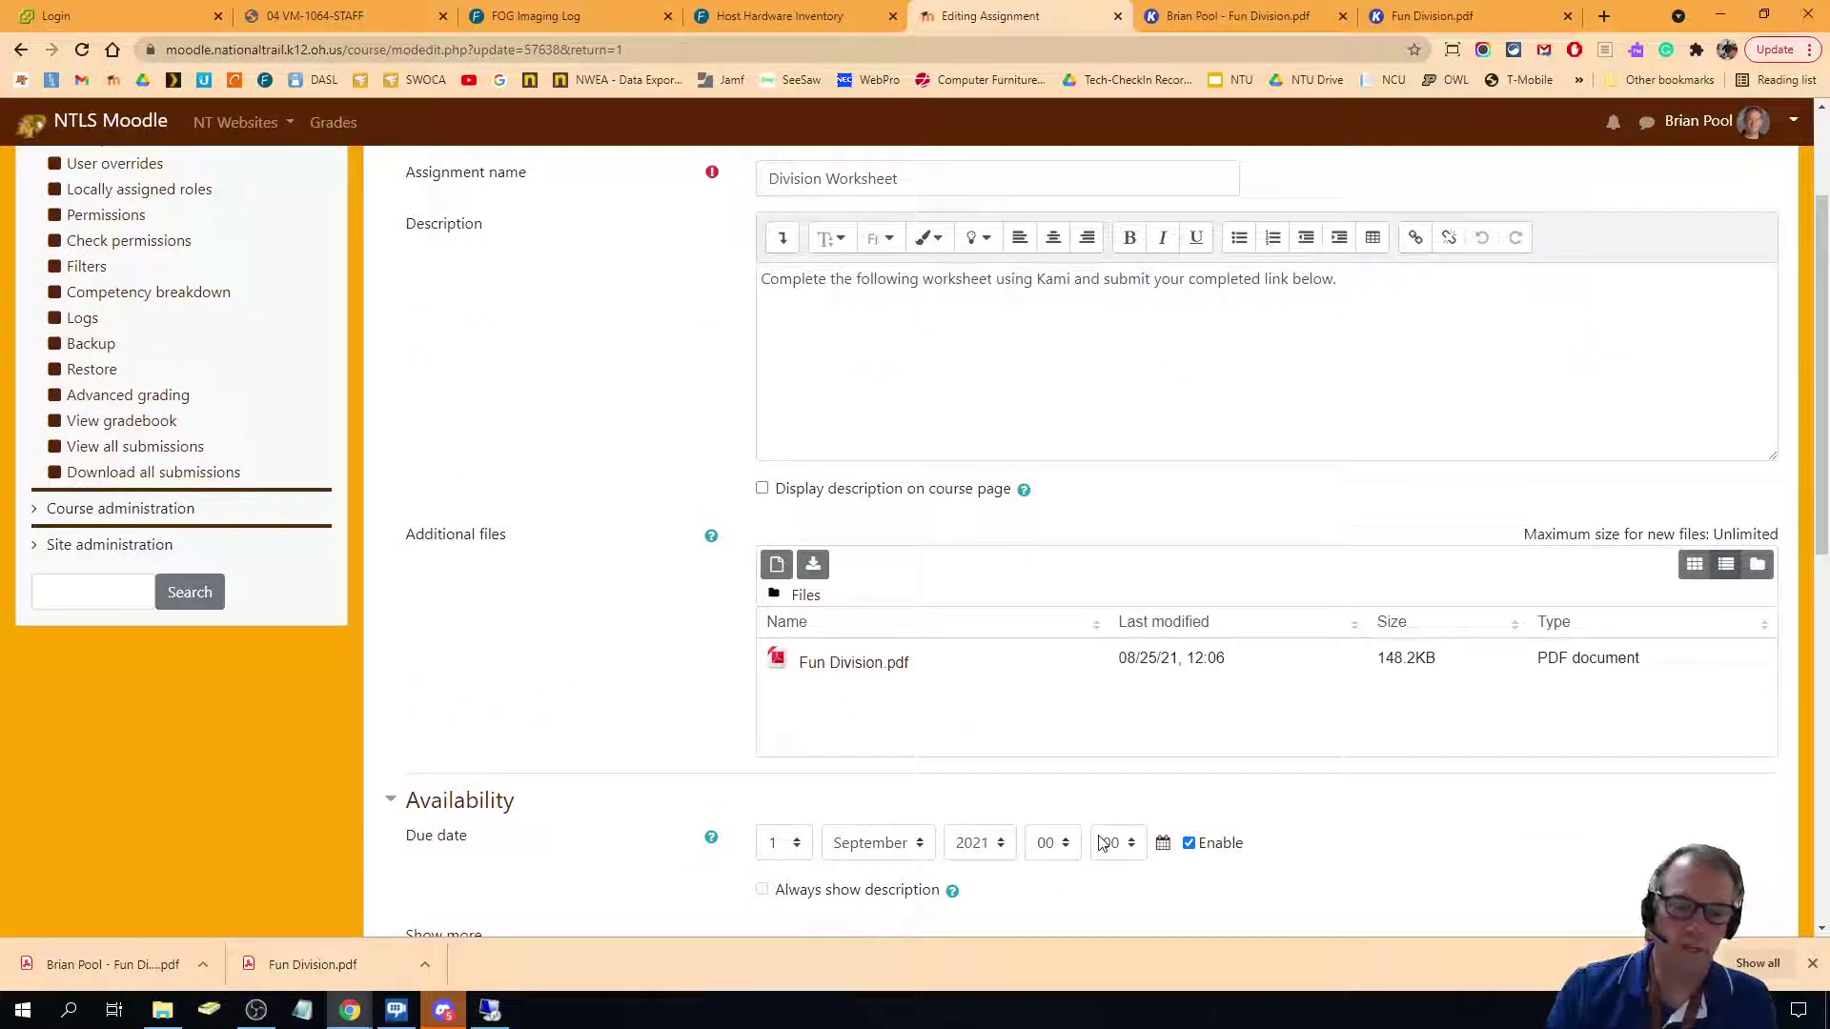